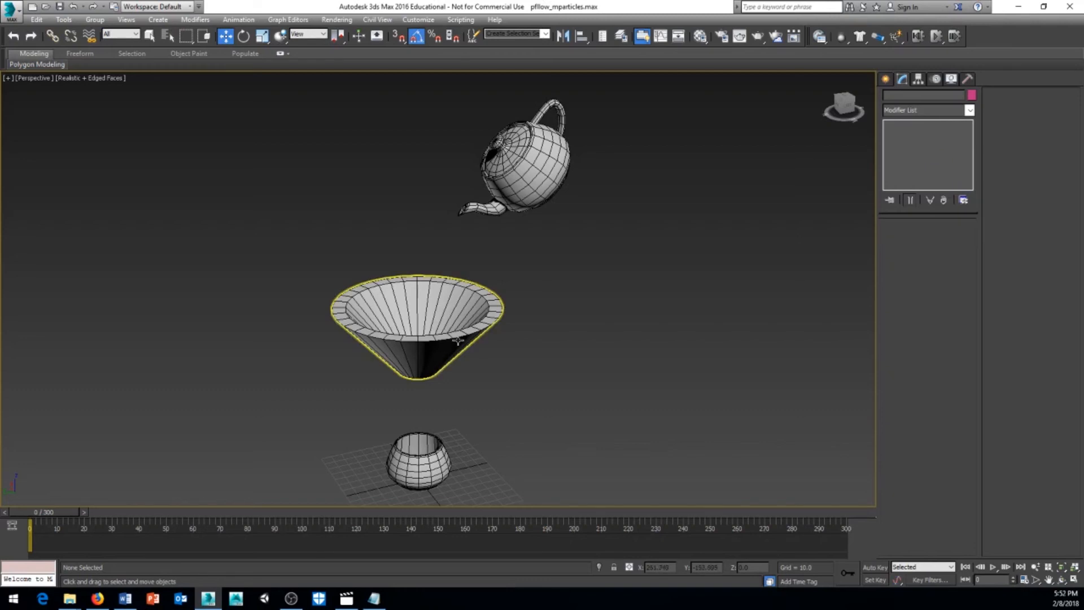
# Step: Select the polygons that close off the end of the upper teapot's spout, and return to the whole-object level
pyautogui.moveTo(525, 341); pyautogui.dragTo(557, 344, button='middle')
pyautogui.moveTo(576, 384); pyautogui.dragTo(574, 366, button='middle')
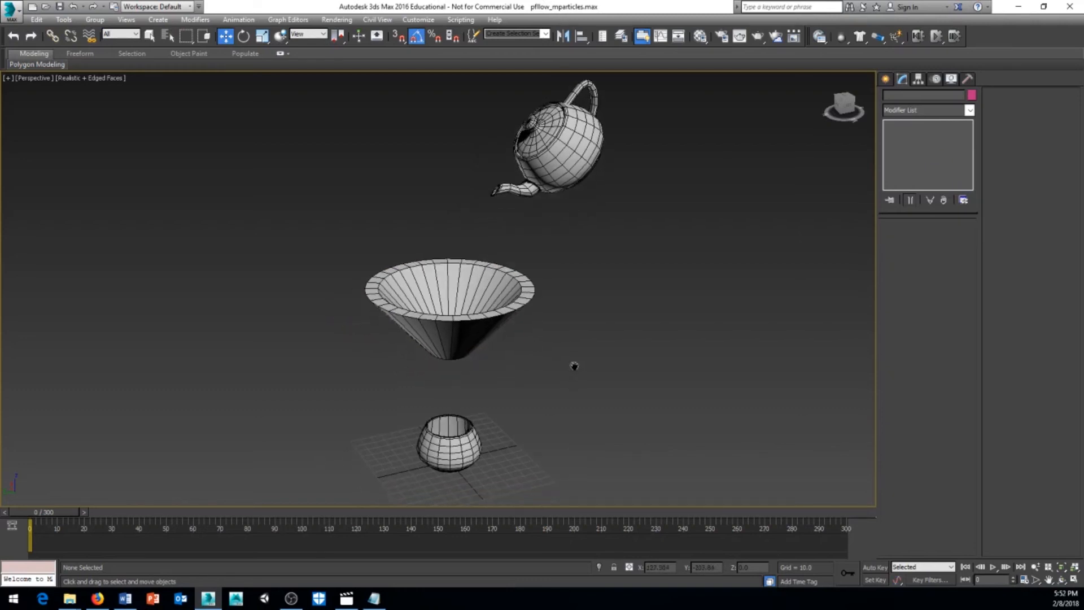
pyautogui.moveTo(554, 260); pyautogui.dragTo(548, 269, button='middle')
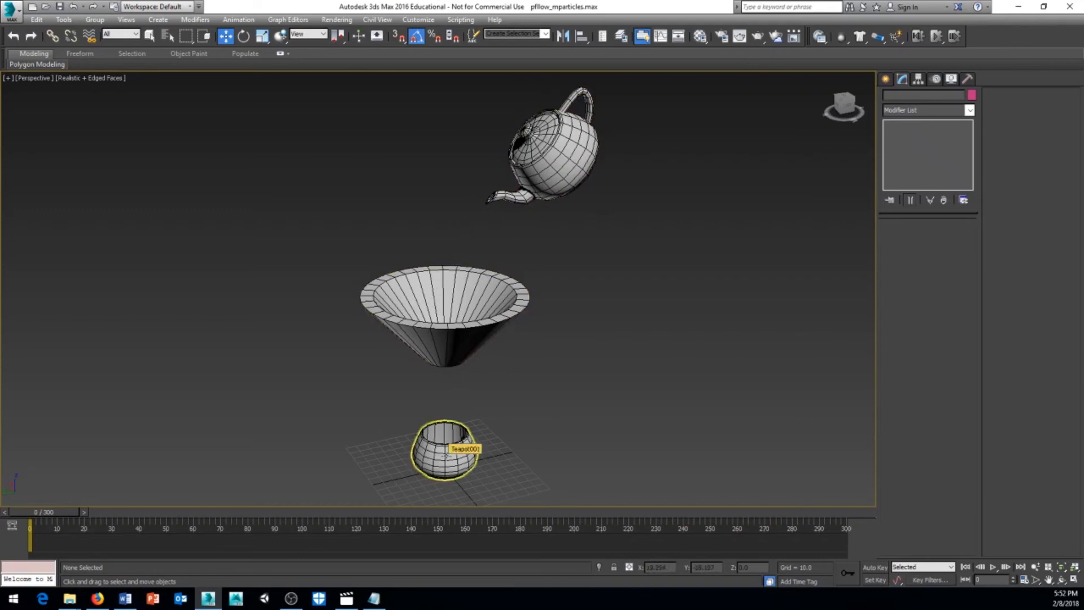
pyautogui.keyDown('alt'); pyautogui.moveTo(546, 395); pyautogui.dragTo(561, 302, button='middle'); pyautogui.keyUp('alt')
pyautogui.scroll(6, 554, 310)
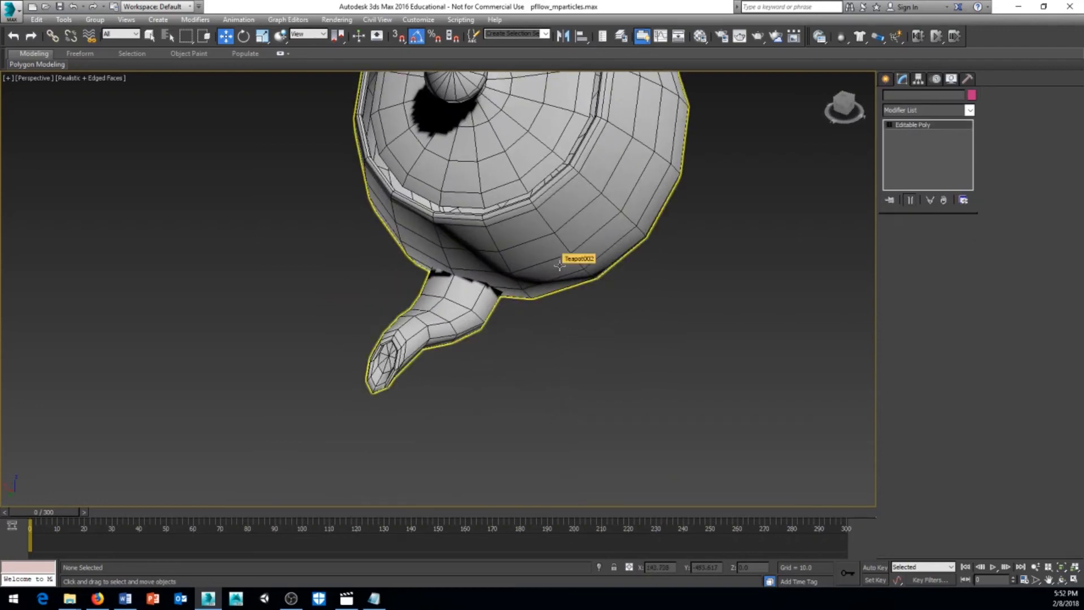
pyautogui.click(556, 247)
pyautogui.keyDown('alt'); pyautogui.moveTo(503, 378); pyautogui.dragTo(520, 365, button='middle'); pyautogui.keyUp('alt')
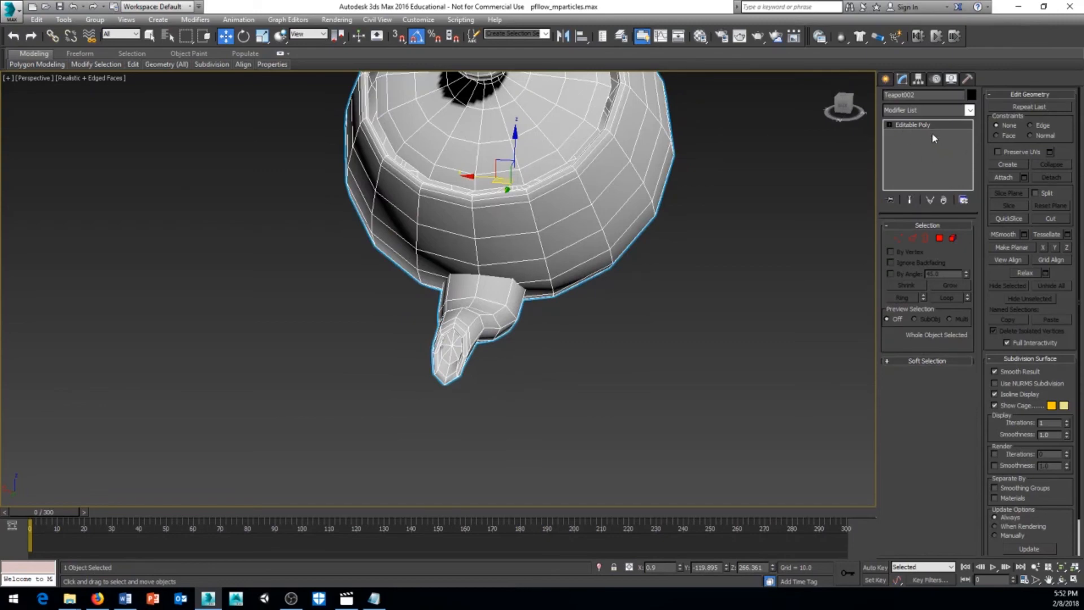
pyautogui.click(939, 238)
pyautogui.moveTo(430, 339); pyautogui.dragTo(484, 382)
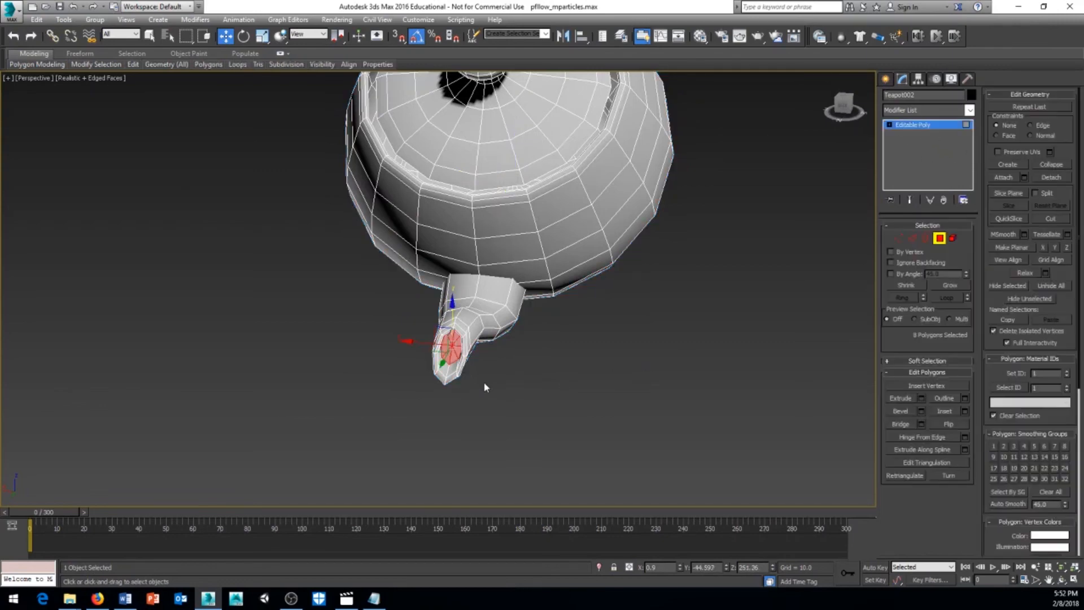
pyautogui.scroll(5, 484, 382)
pyautogui.scroll(2, 459, 346)
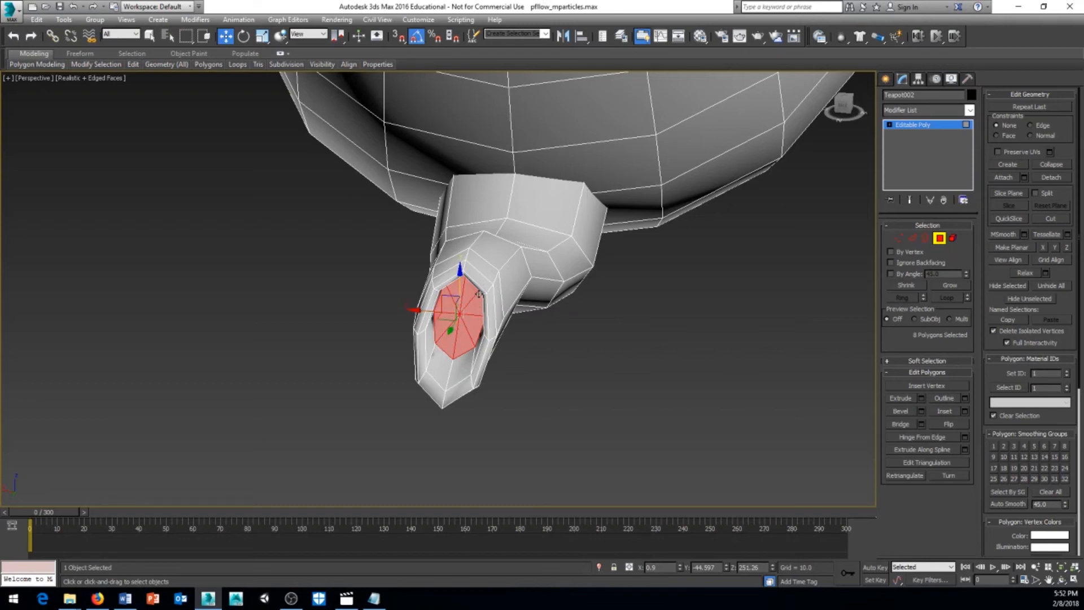
pyautogui.click(934, 129)
# Step: Examine the funnel's opening and the open bowl beneath it in relation to the teapot
pyautogui.scroll(-3, 687, 370)
pyautogui.moveTo(687, 370); pyautogui.dragTo(640, 345, button='middle')
pyautogui.scroll(-3, 594, 255)
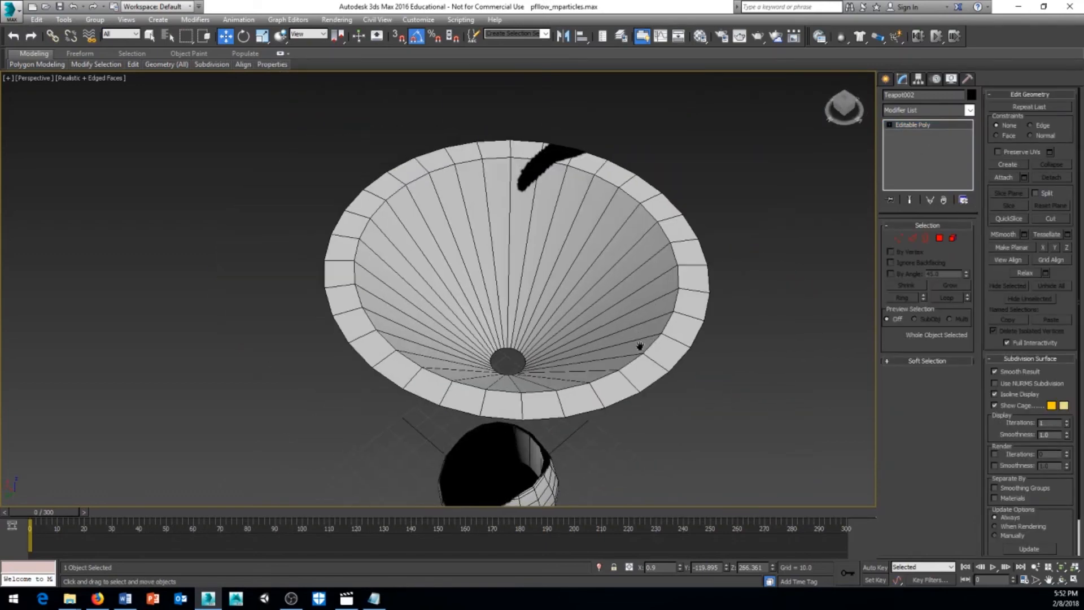
pyautogui.keyDown('alt'); pyautogui.moveTo(615, 414); pyautogui.dragTo(547, 322, button='middle'); pyautogui.keyUp('alt')
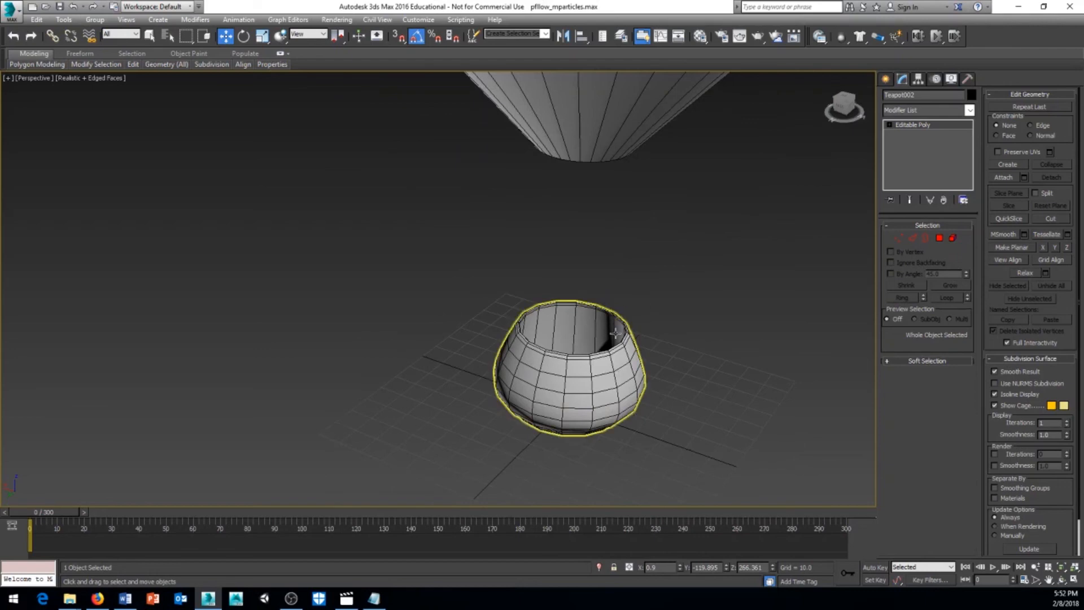
pyautogui.keyDown('alt'); pyautogui.moveTo(561, 383); pyautogui.dragTo(545, 391, button='middle'); pyautogui.keyUp('alt')
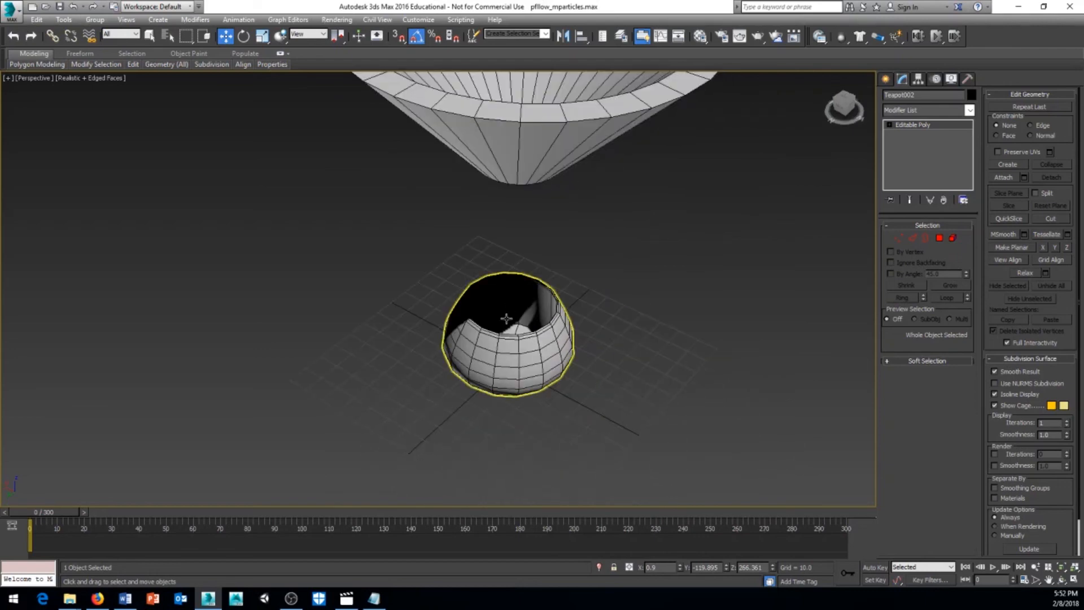
pyautogui.scroll(-5, 593, 305)
pyautogui.moveTo(591, 316); pyautogui.dragTo(539, 393, button='middle')
pyautogui.scroll(-3, 588, 305)
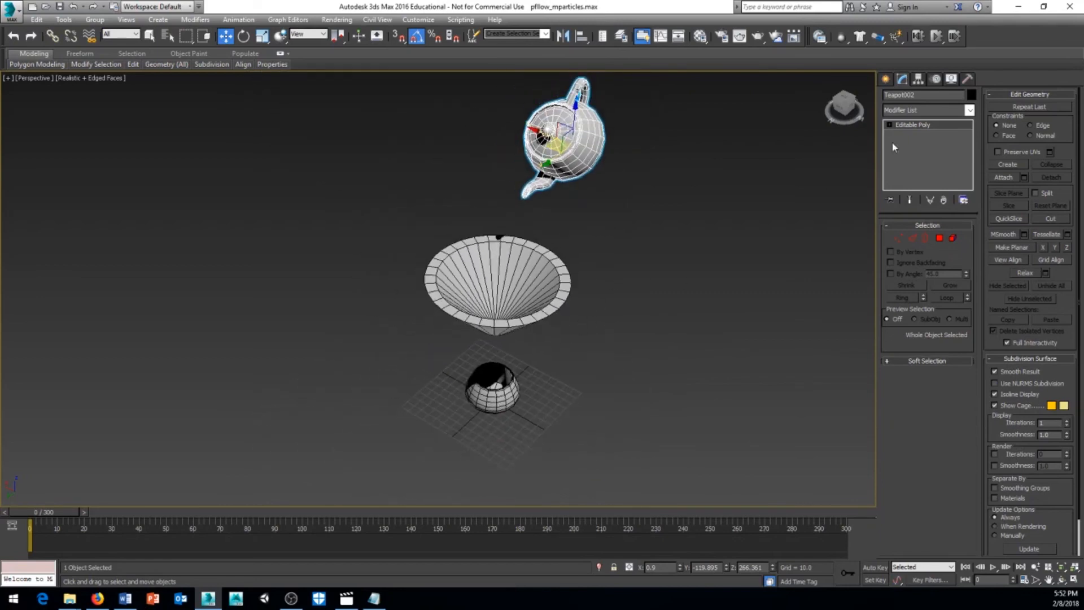
# Step: Create a rectangular PF Source emitter about 50 by 51 units on the ground beside the bowl
pyautogui.click(886, 79)
pyautogui.moveTo(770, 224); pyautogui.dragTo(680, 217, button='middle')
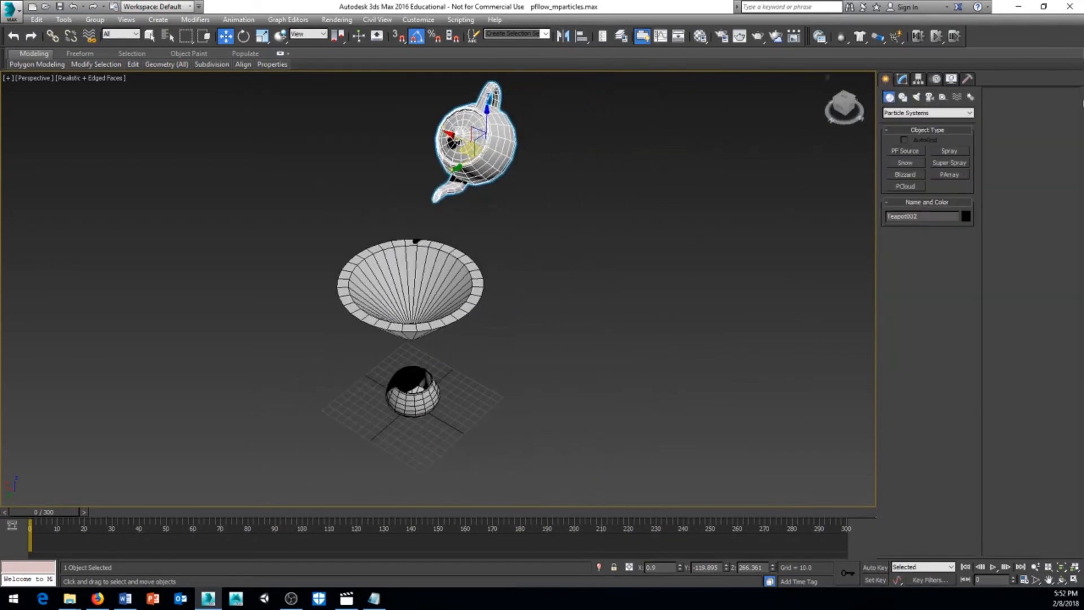
pyautogui.click(965, 113)
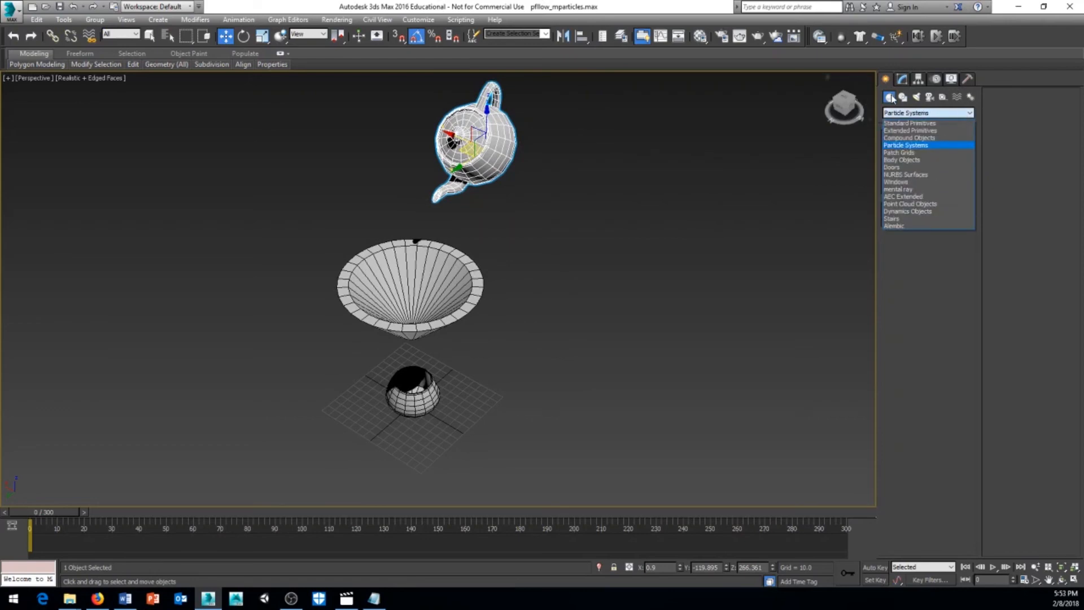
pyautogui.click(967, 114)
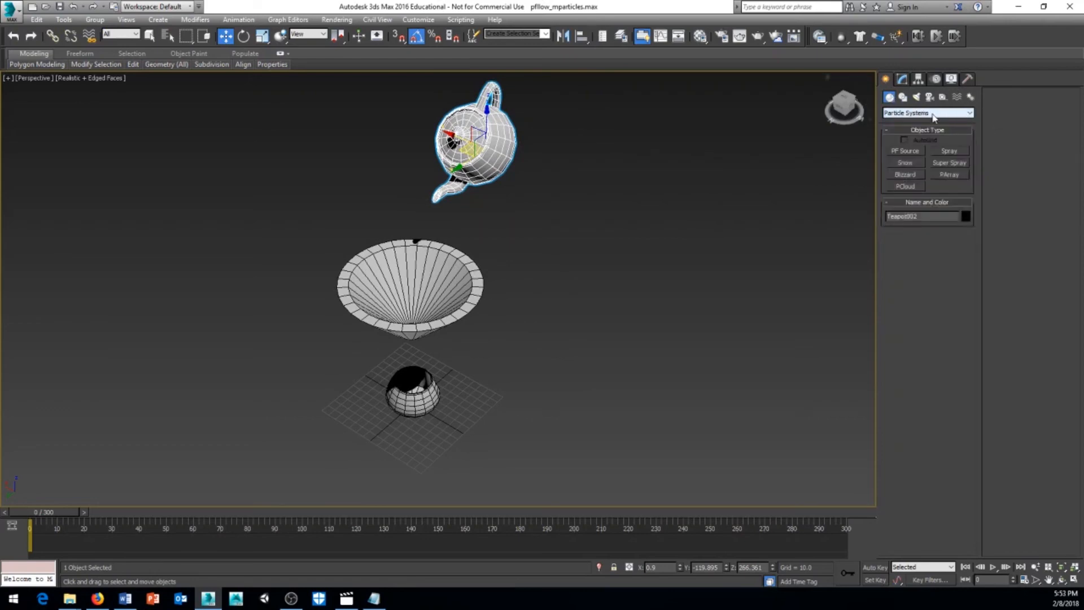
pyautogui.click(967, 114)
pyautogui.click(905, 145)
pyautogui.click(902, 153)
pyautogui.moveTo(630, 322); pyautogui.dragTo(593, 281, button='middle')
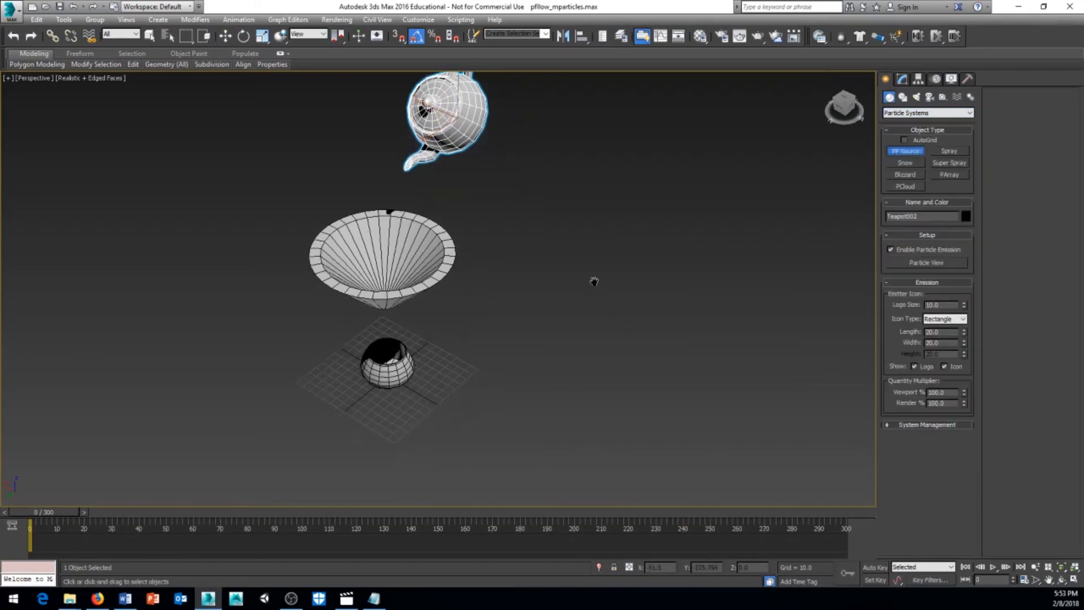
pyautogui.moveTo(496, 366); pyautogui.dragTo(499, 390)
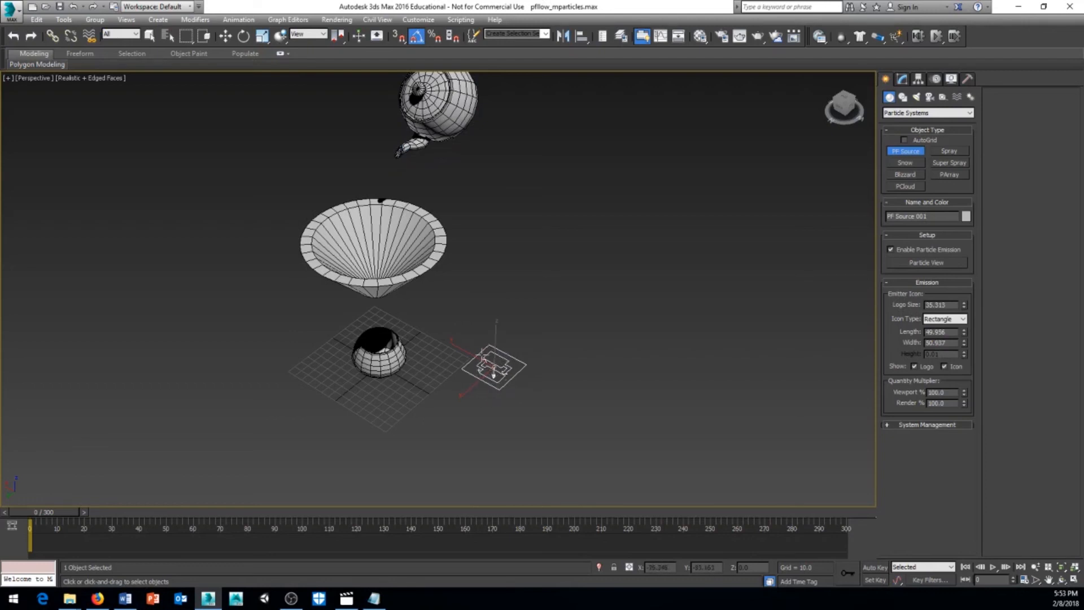
pyautogui.moveTo(498, 312); pyautogui.dragTo(550, 319, button='middle')
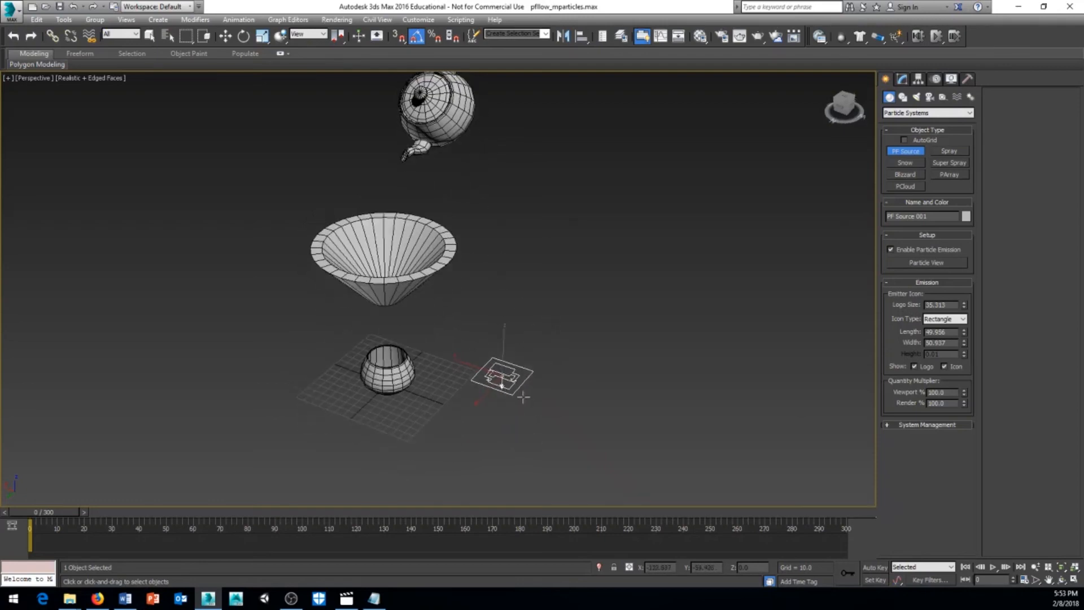
# Step: Open Particle View for the new emitter and delete its entire default flow
pyautogui.click(902, 79)
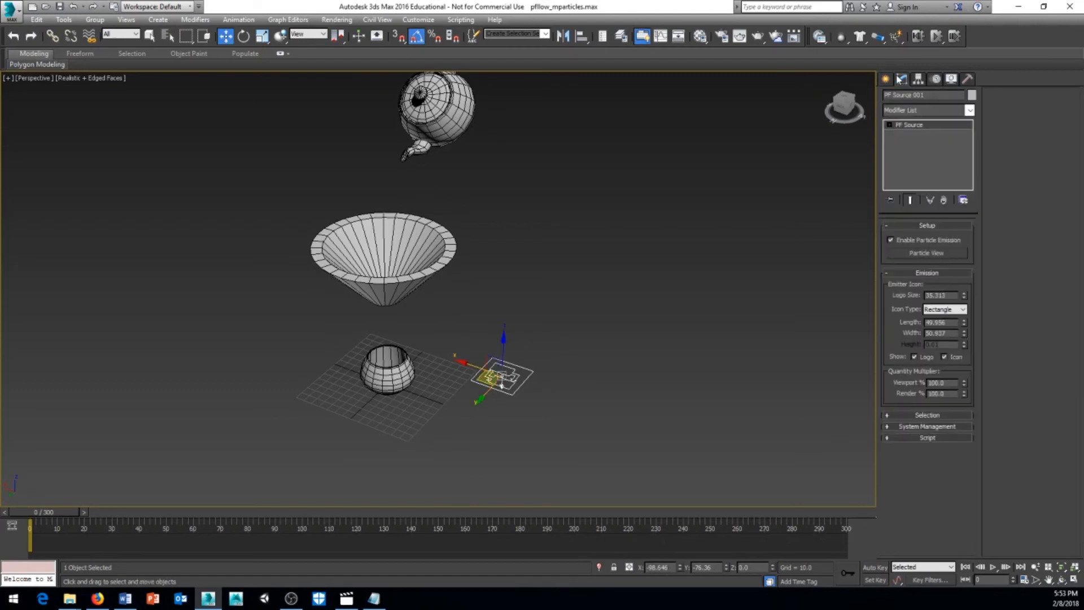
pyautogui.click(926, 253)
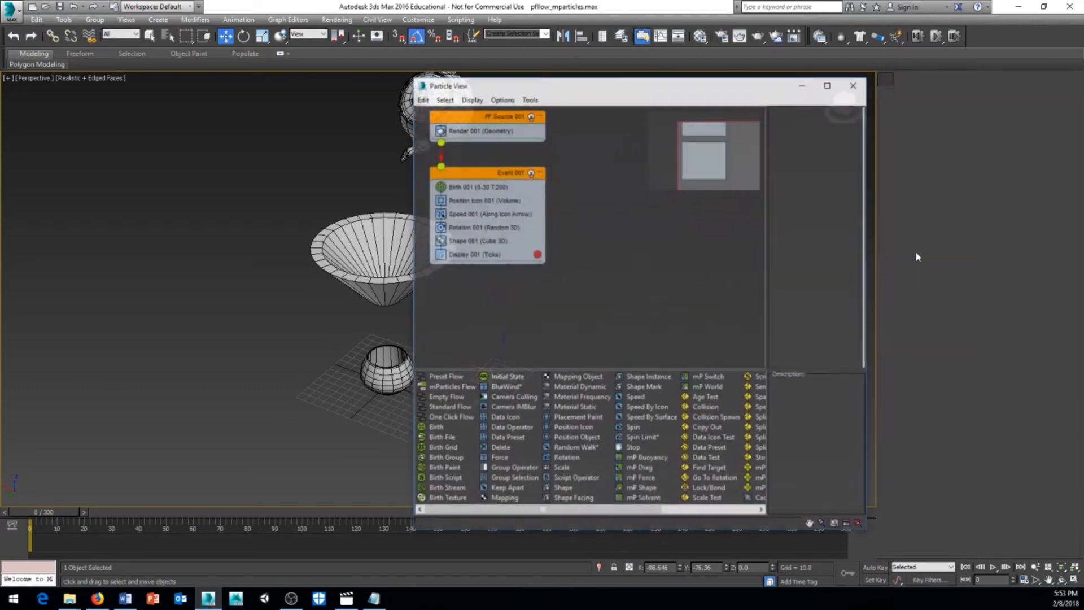
pyautogui.moveTo(577, 90); pyautogui.dragTo(709, 104)
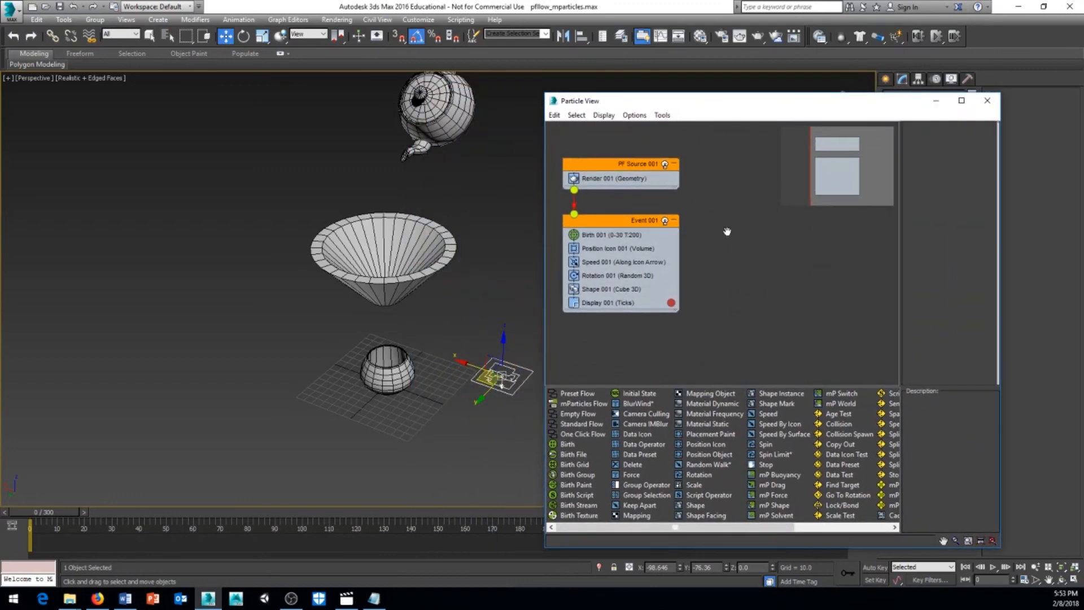
pyautogui.hotkey('ctrl', 'a')
pyautogui.press('Delete')
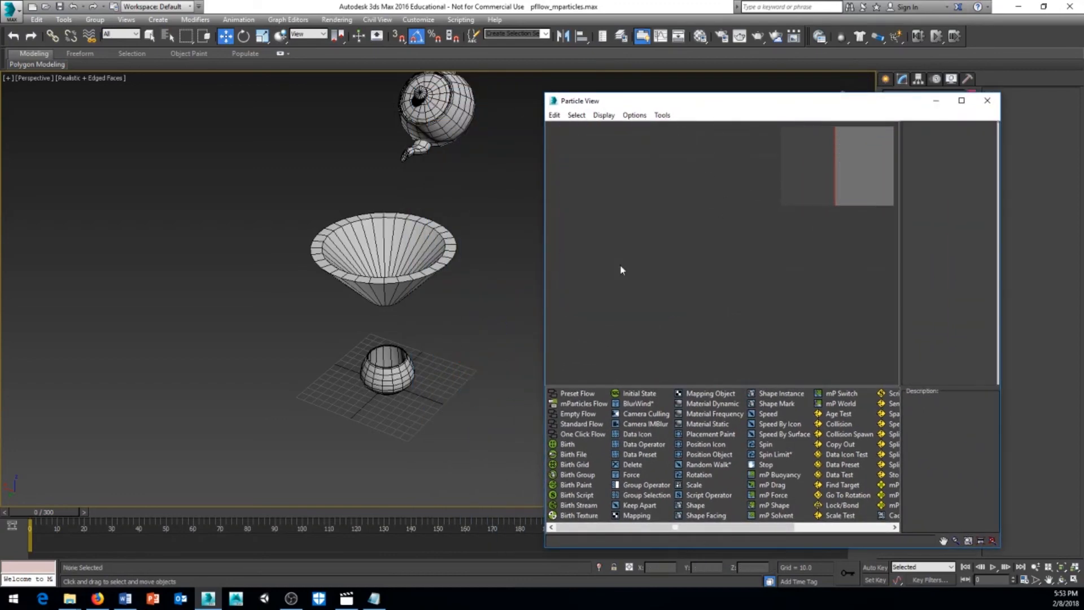
# Step: Add an mParticles Flow to the empty Particle View canvas
pyautogui.moveTo(394, 347); pyautogui.dragTo(344, 313, button='middle')
pyautogui.keyDown('alt'); pyautogui.moveTo(402, 370); pyautogui.dragTo(434, 338, button='middle'); pyautogui.keyUp('alt')
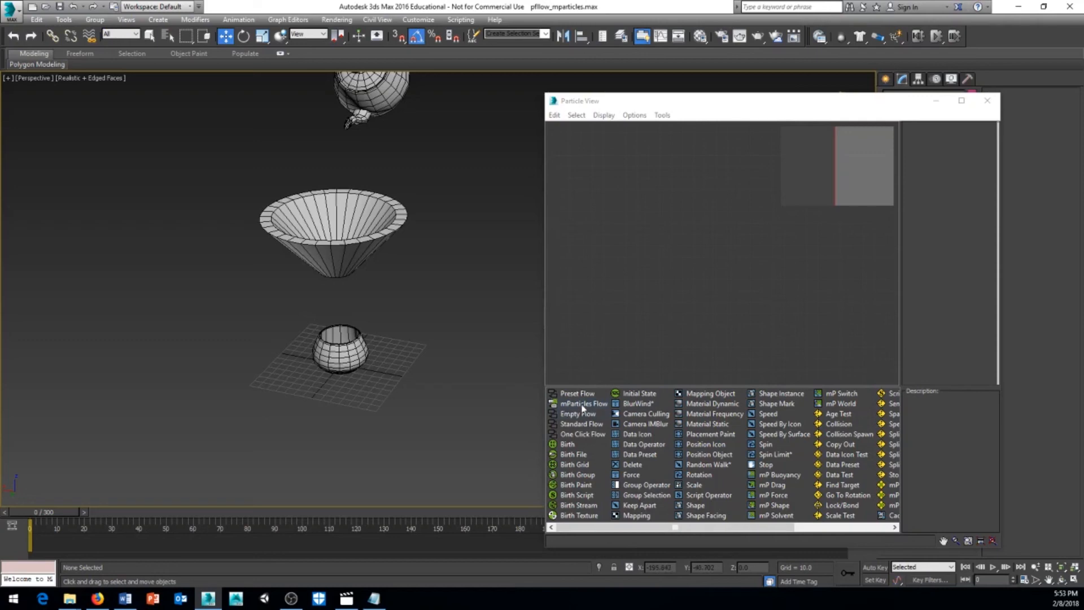
pyautogui.moveTo(575, 405); pyautogui.dragTo(663, 169)
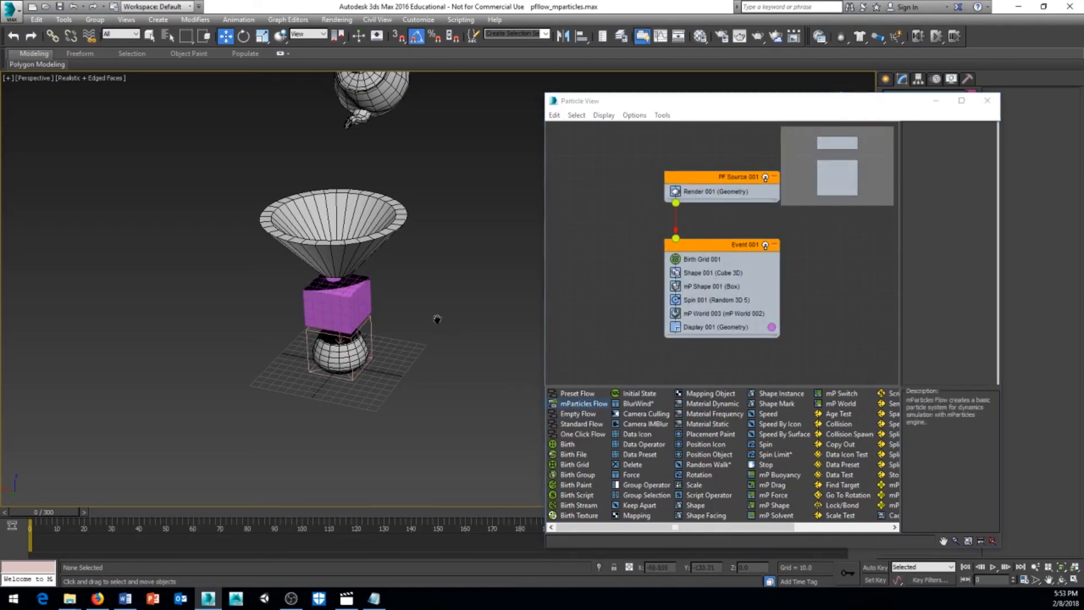
# Step: Scrub the animation to preview how the mParticles cubes behave, and return to frame 0
pyautogui.keyDown('alt'); pyautogui.moveTo(438, 317); pyautogui.dragTo(403, 362, button='middle'); pyautogui.keyUp('alt')
pyautogui.scroll(6, 403, 337)
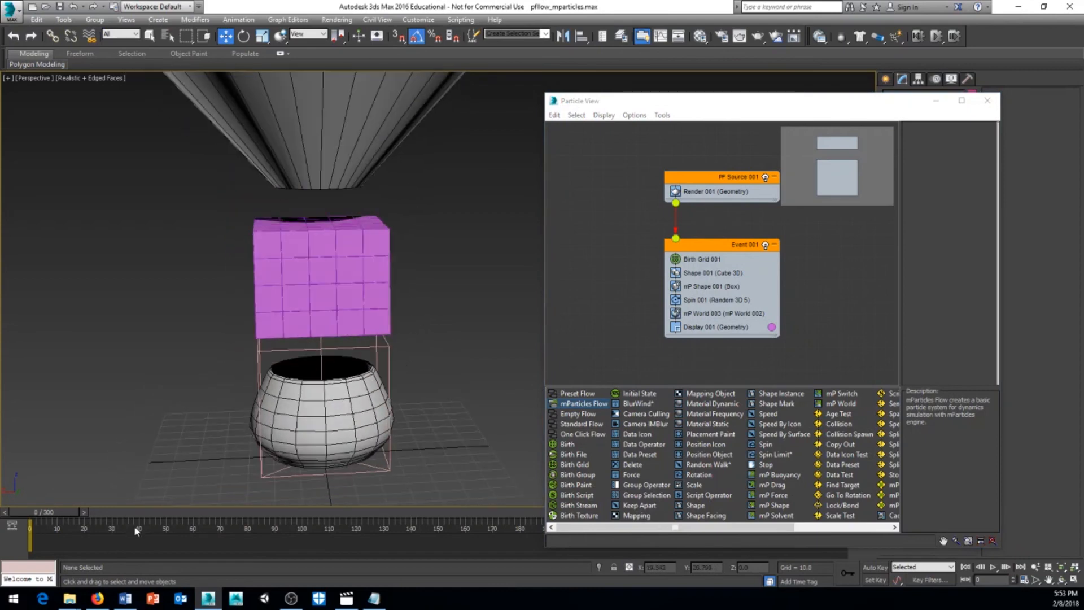
pyautogui.moveTo(50, 514); pyautogui.dragTo(202, 531)
pyautogui.moveTo(89, 522); pyautogui.dragTo(42, 516)
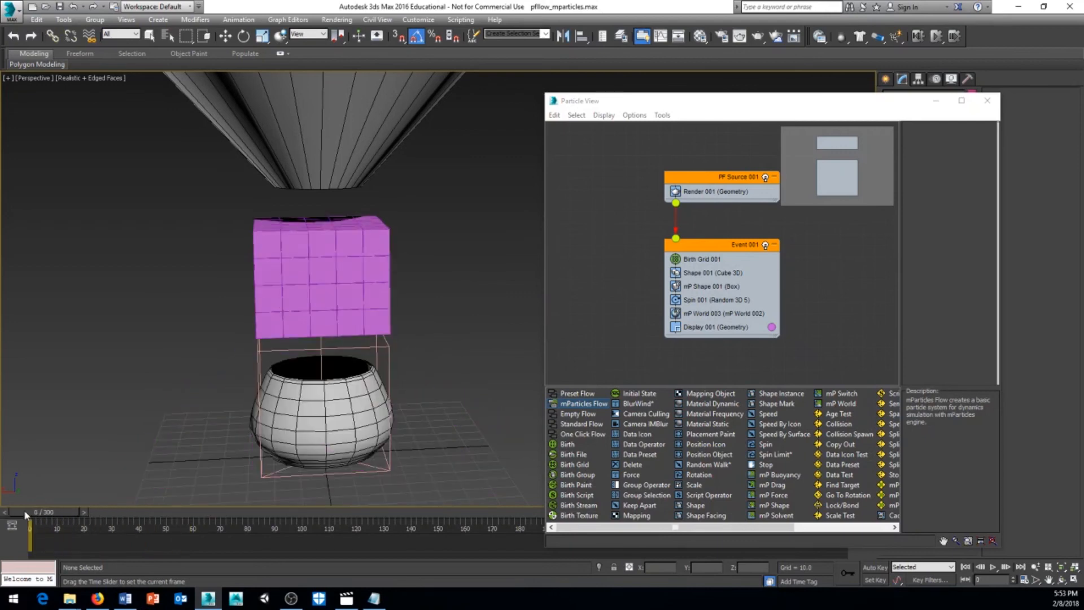
pyautogui.press('w')
# Step: Replace the Birth Grid operator in Event 001 with a standard Birth operator
pyautogui.keyDown('alt'); pyautogui.moveTo(431, 298); pyautogui.dragTo(386, 344, button='middle'); pyautogui.keyUp('alt')
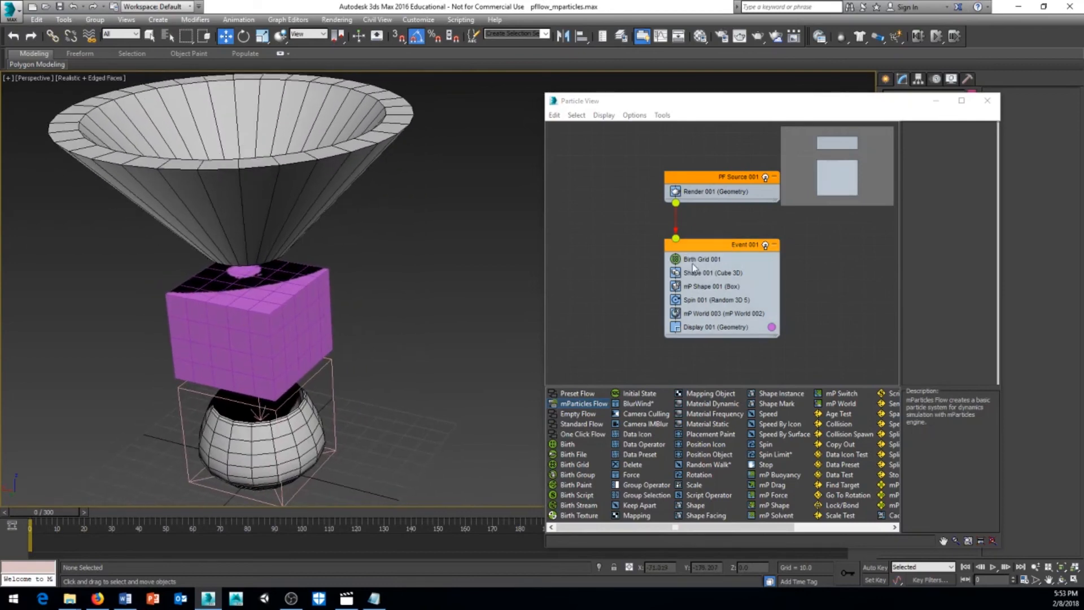
pyautogui.click(212, 378)
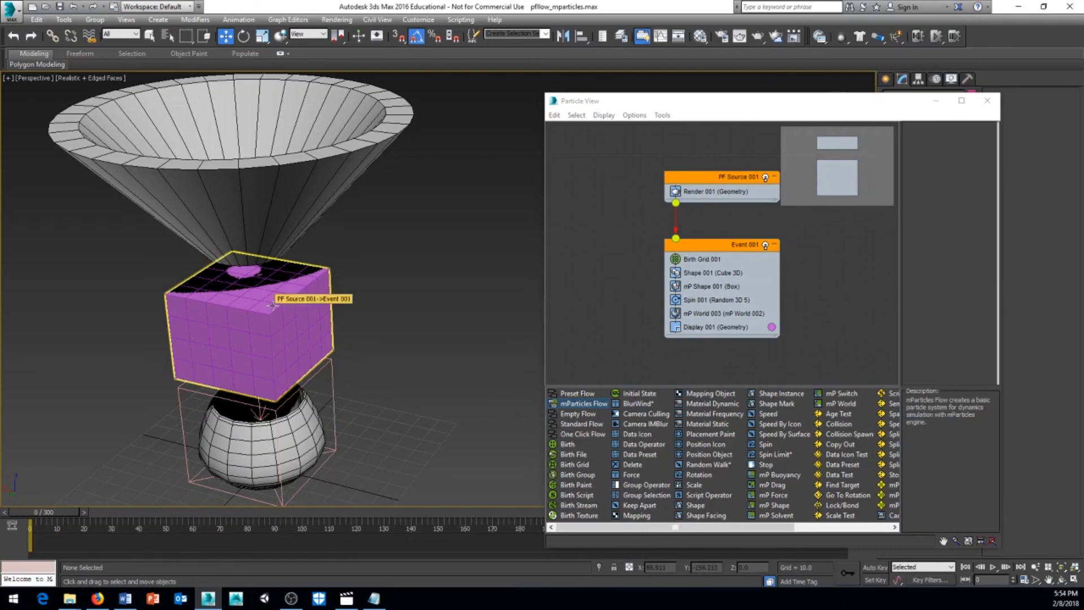
pyautogui.moveTo(569, 446); pyautogui.dragTo(702, 262)
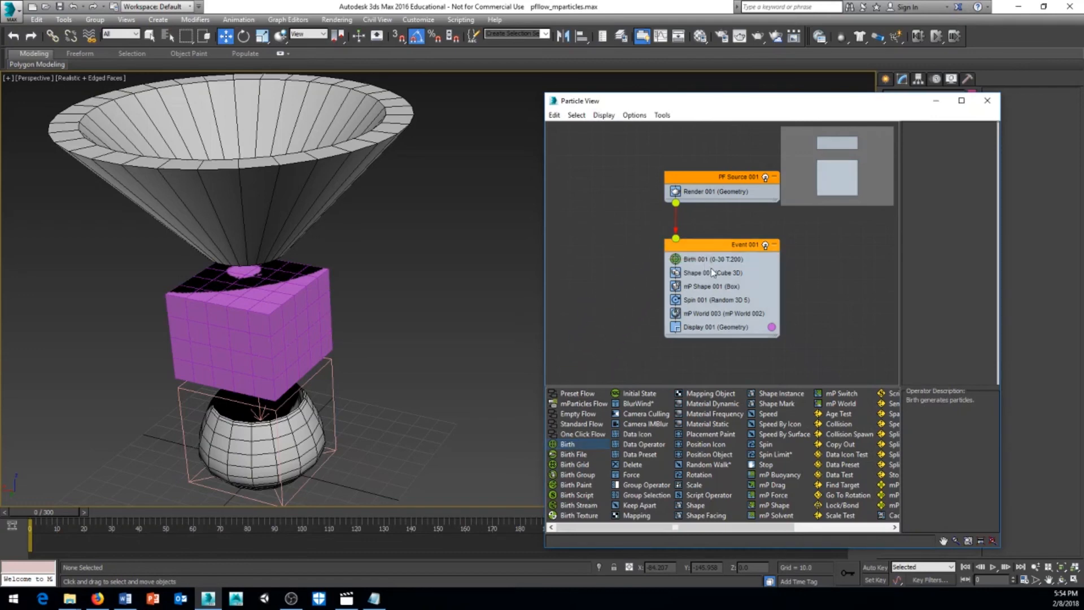
# Step: Set the Birth operator's Emit Stop to 150 with an amount of 200 particles
pyautogui.keyDown('alt'); pyautogui.moveTo(508, 302); pyautogui.dragTo(393, 287, button='middle'); pyautogui.keyUp('alt')
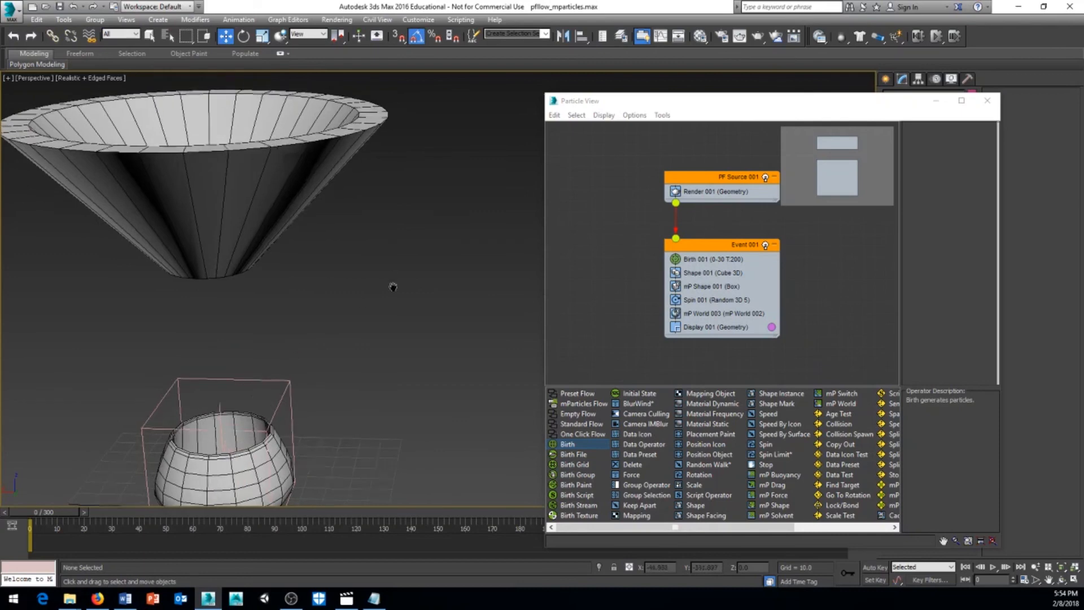
pyautogui.scroll(-3, 395, 337)
pyautogui.scroll(-4, 419, 337)
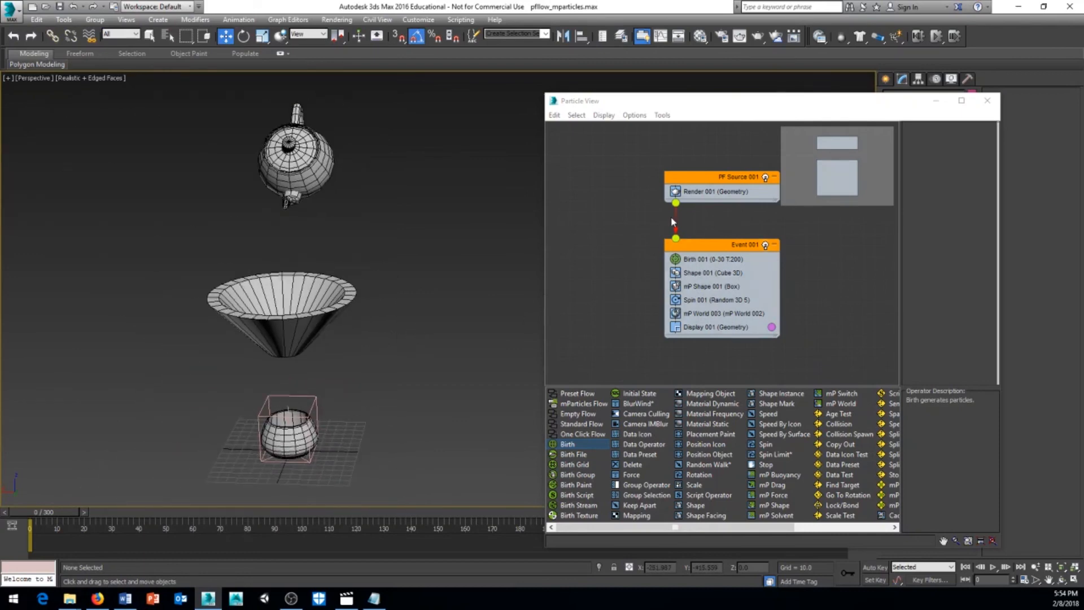
pyautogui.click(707, 264)
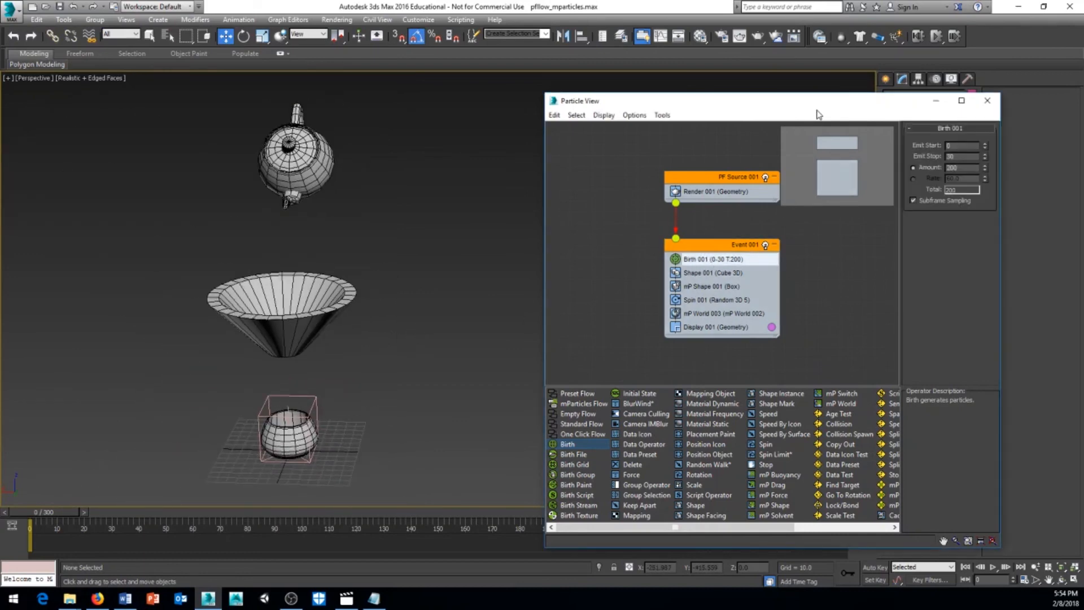
pyautogui.moveTo(810, 108); pyautogui.dragTo(783, 97)
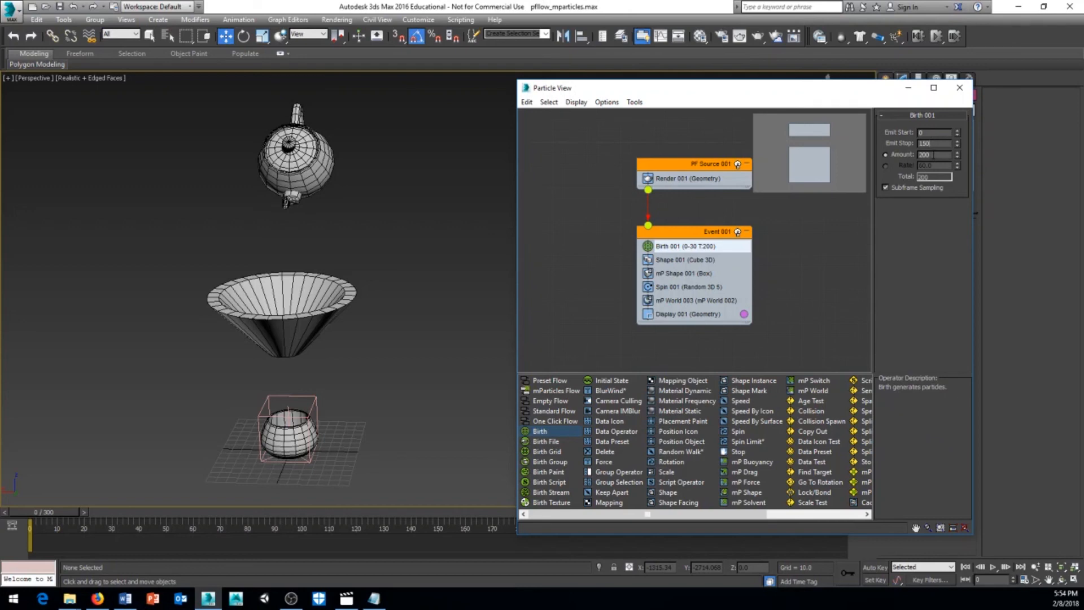
pyautogui.doubleClick(933, 155)
# Step: Insert a Position Object operator directly below the Birth operator in Event 001
pyautogui.moveTo(365, 241); pyautogui.dragTo(381, 283, button='middle')
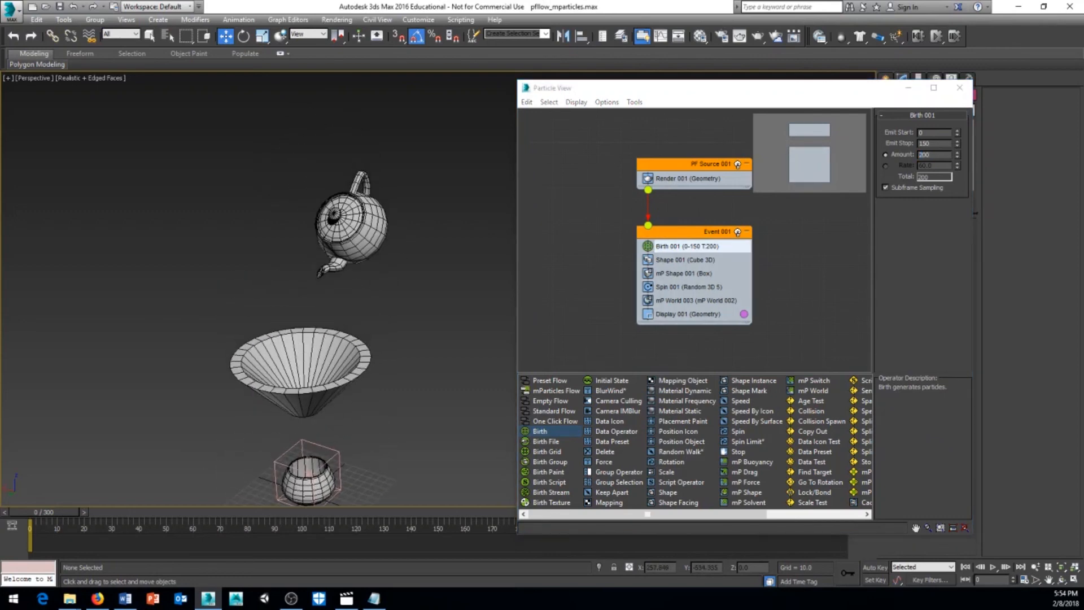
pyautogui.scroll(8, 349, 251)
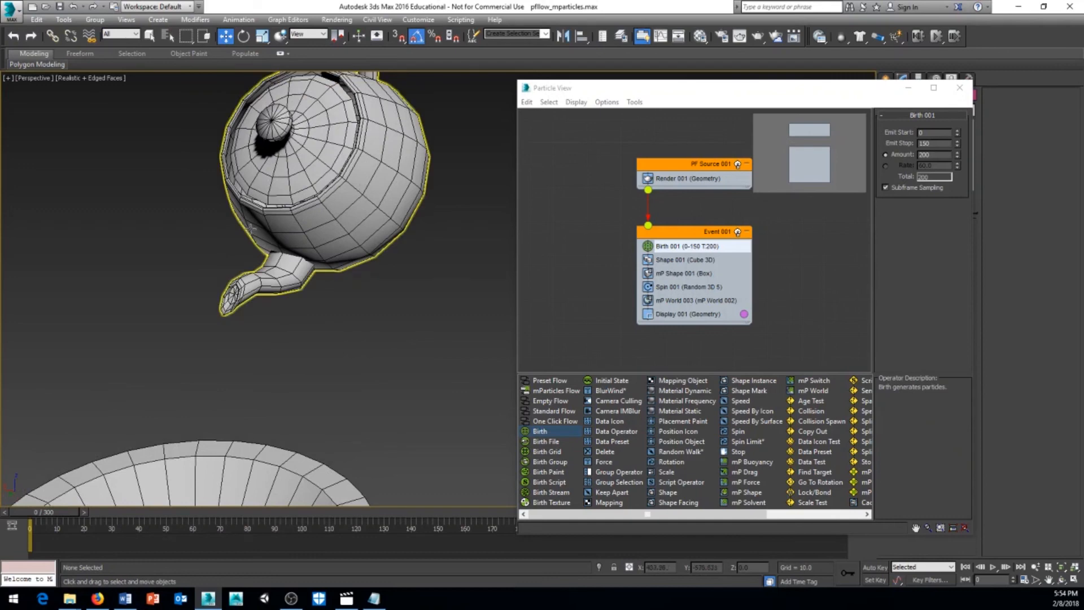
pyautogui.keyDown('alt'); pyautogui.moveTo(371, 312); pyautogui.dragTo(398, 295, button='middle'); pyautogui.keyUp('alt')
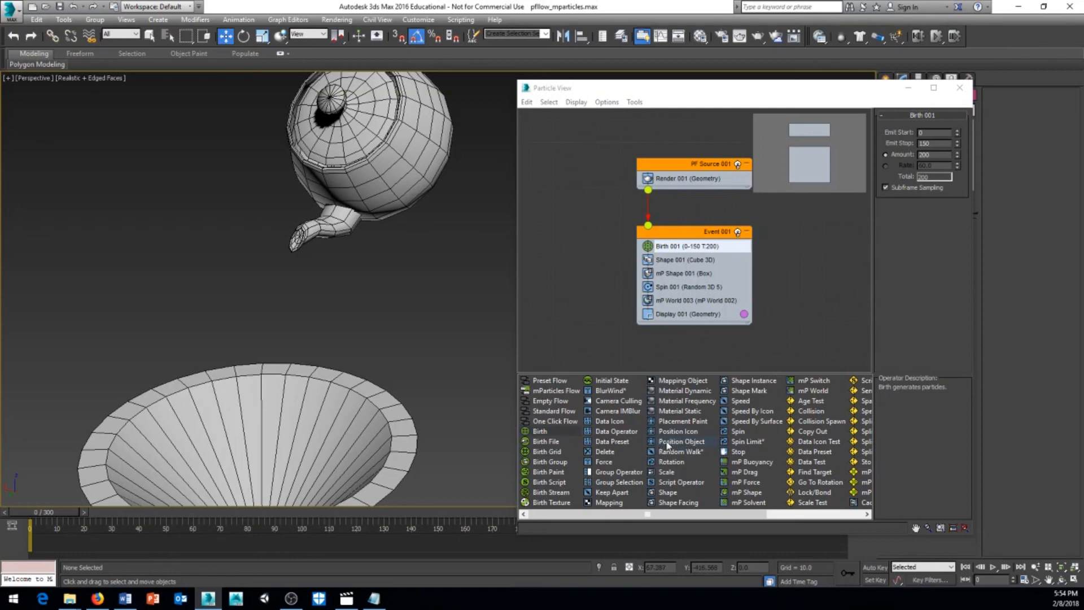
pyautogui.moveTo(668, 444); pyautogui.dragTo(696, 258)
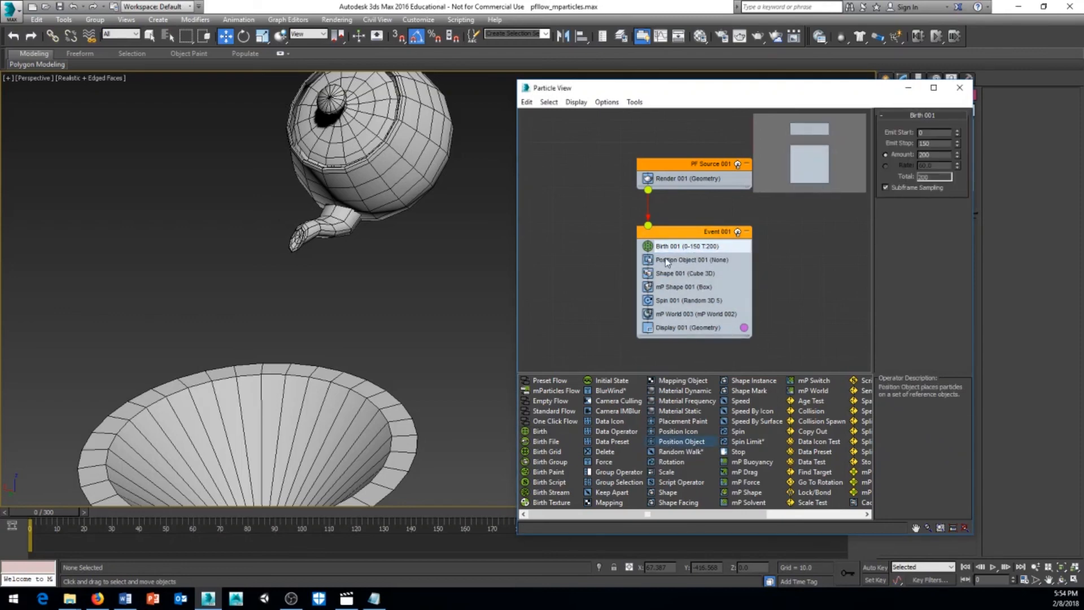
# Step: Add the teapot as the emitter object of the Position Object operator and scrub the animation to preview the emission
pyautogui.click(668, 261)
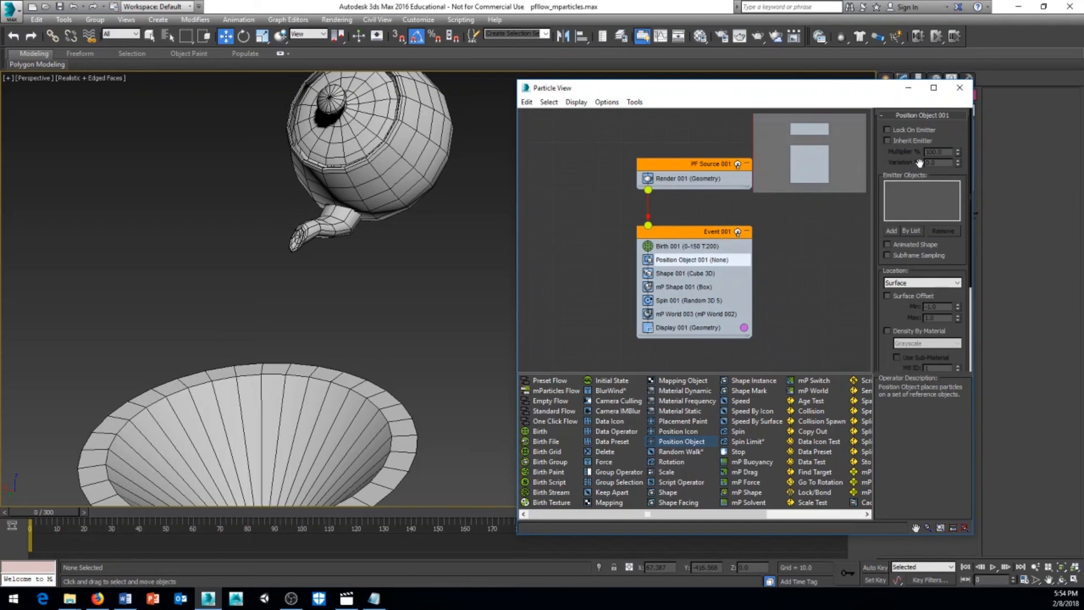
pyautogui.click(891, 232)
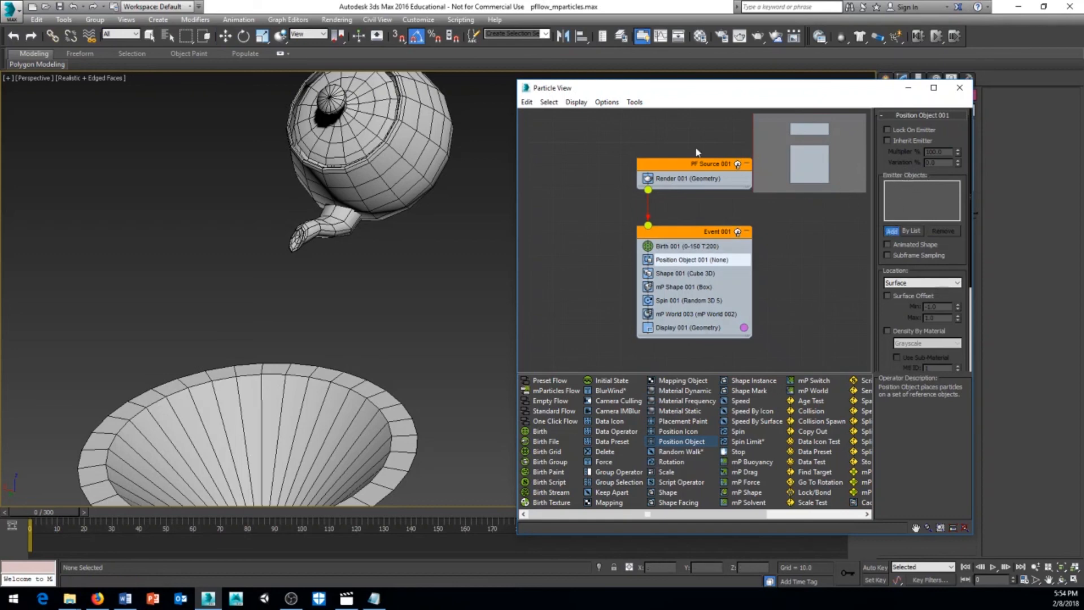
pyautogui.click(396, 175)
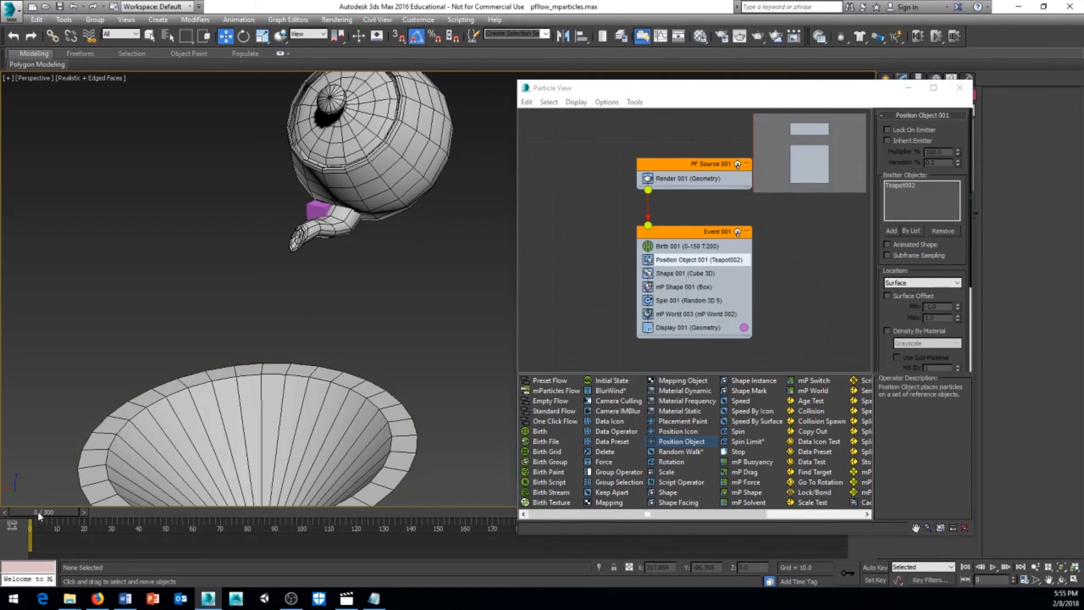
pyautogui.moveTo(37, 510); pyautogui.dragTo(280, 506)
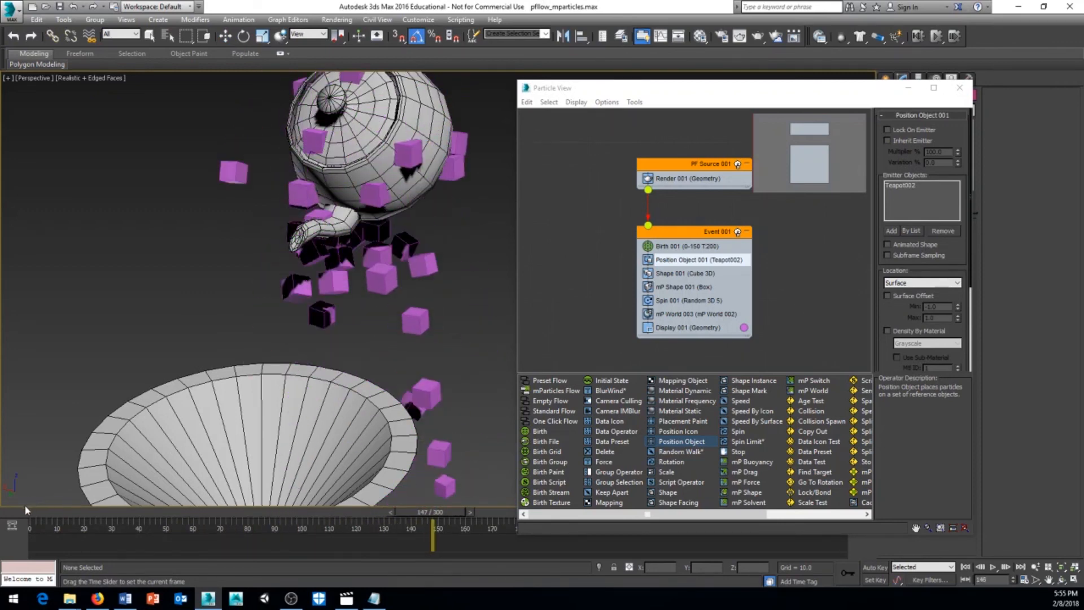
pyautogui.moveTo(26, 507); pyautogui.dragTo(19, 510)
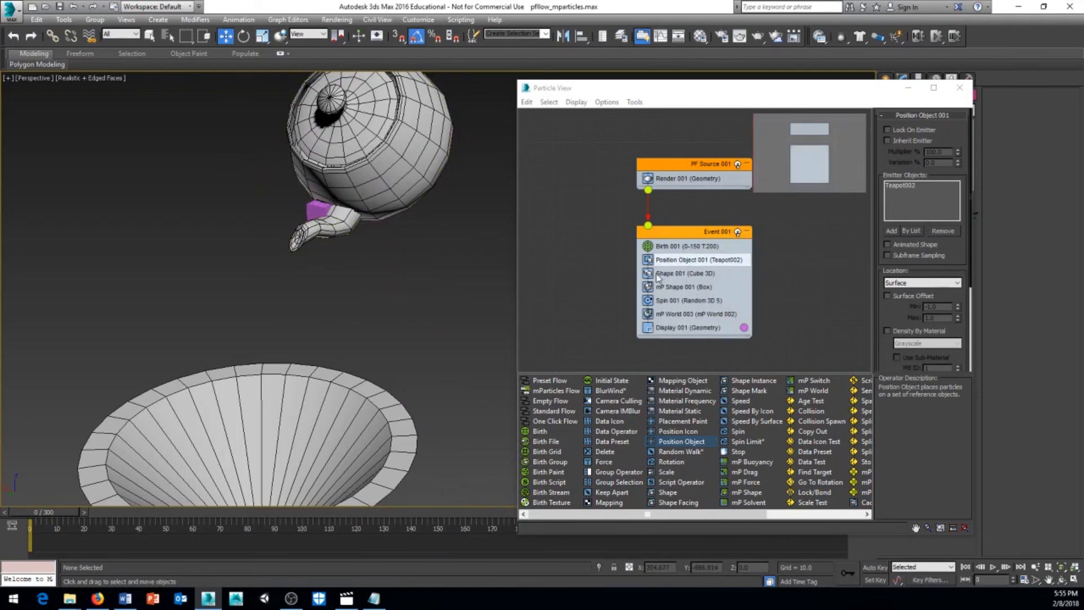
# Step: Change the particles' 3D shape in the Shape operator to Sphere 80-sides
pyautogui.click(704, 273)
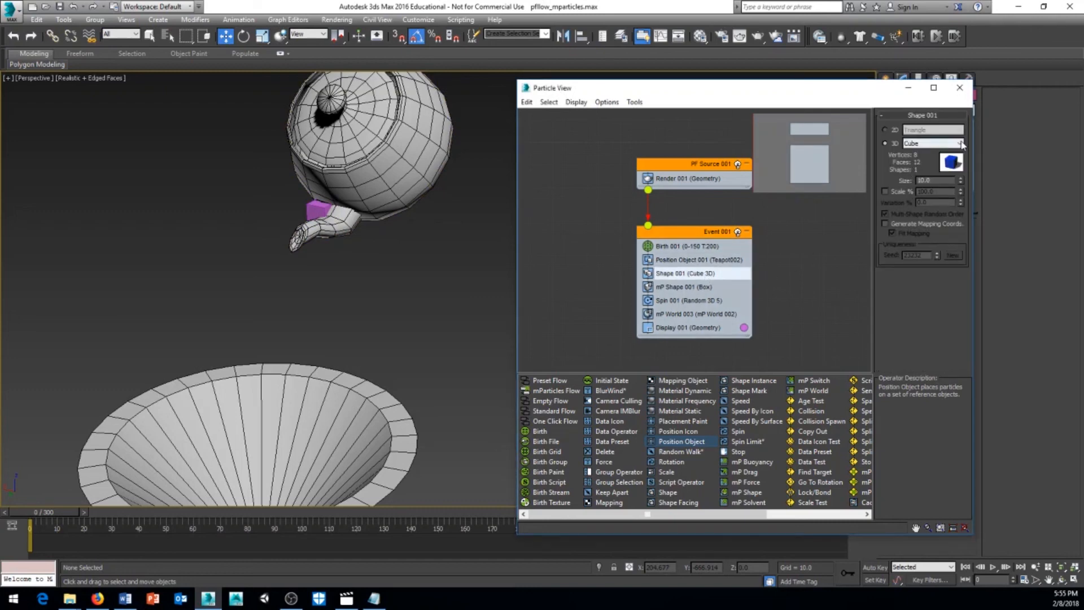
pyautogui.click(934, 143)
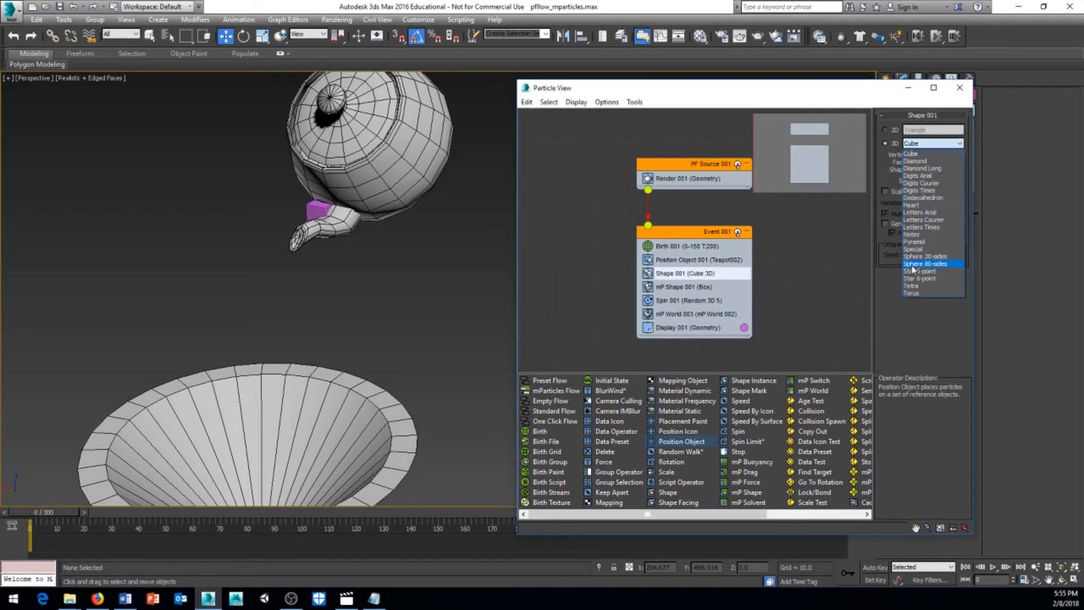
pyautogui.click(929, 263)
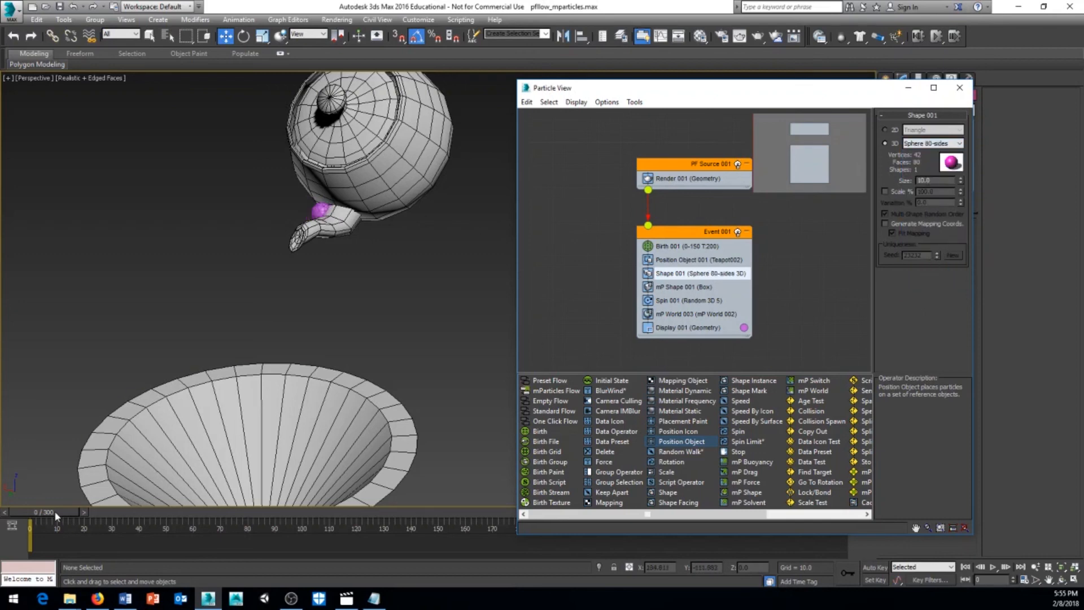
pyautogui.moveTo(56, 515); pyautogui.dragTo(26, 515)
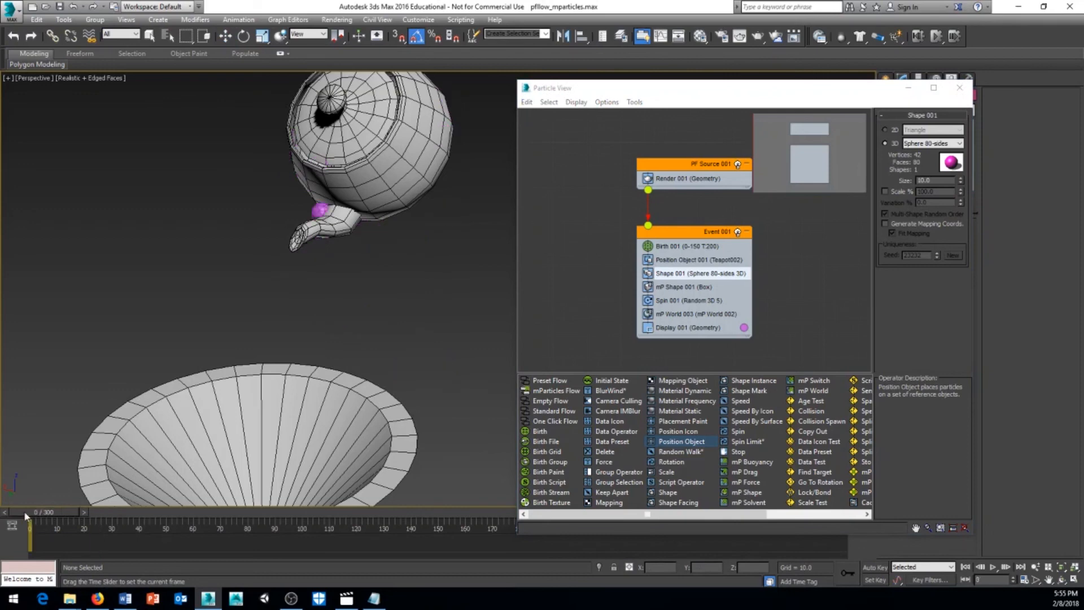
# Step: Set the particle shape size to 5 and scrub the animation to preview the smaller spheres
pyautogui.click(911, 185)
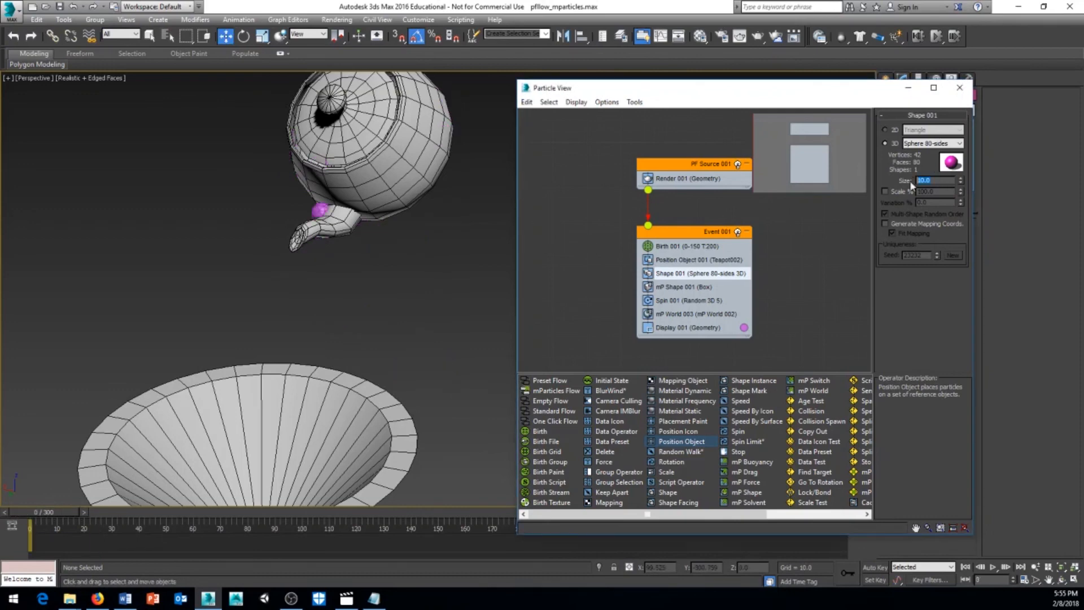
pyautogui.write('5')
pyautogui.press('Return')
pyautogui.moveTo(55, 516); pyautogui.dragTo(186, 518)
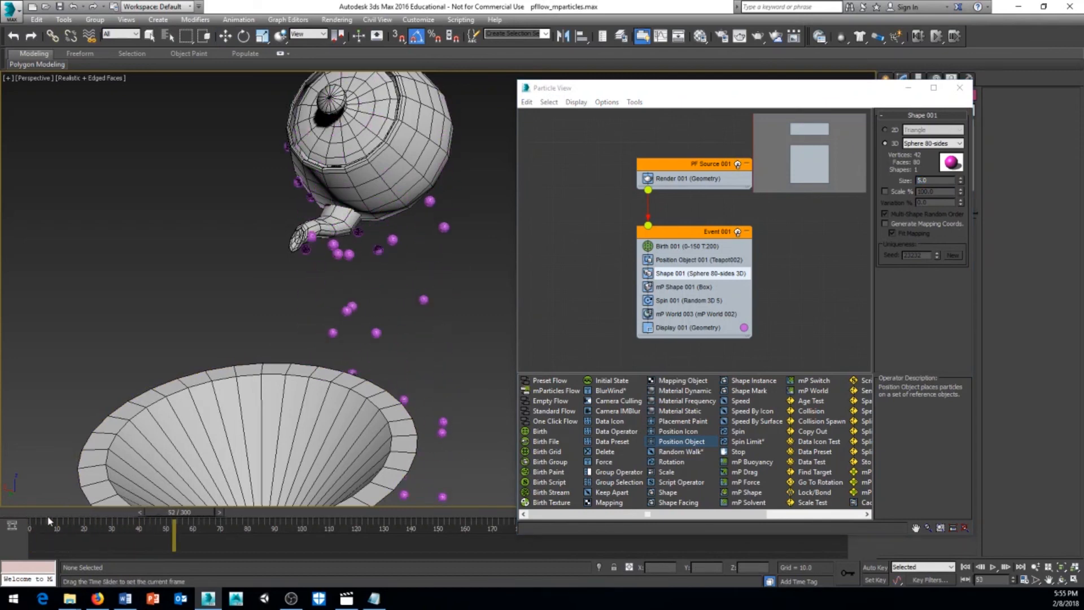
pyautogui.moveTo(48, 521); pyautogui.dragTo(25, 519)
# Step: Set the Position Object location to Selected Faces and scrub the animation to check emission from the spout
pyautogui.moveTo(419, 341); pyautogui.dragTo(412, 375, button='middle')
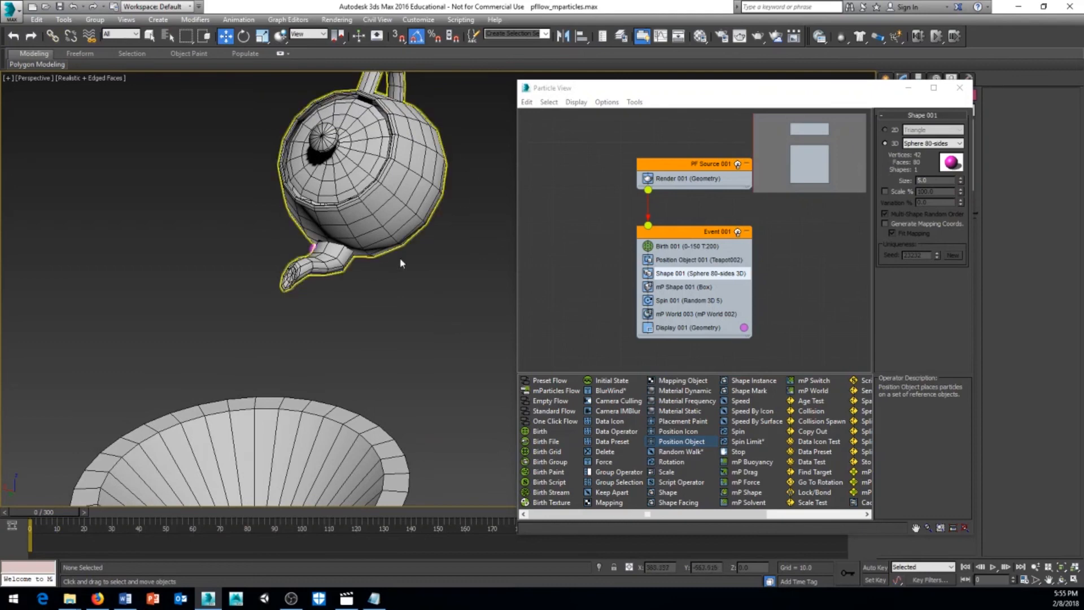
pyautogui.moveTo(388, 264); pyautogui.dragTo(413, 243, button='middle')
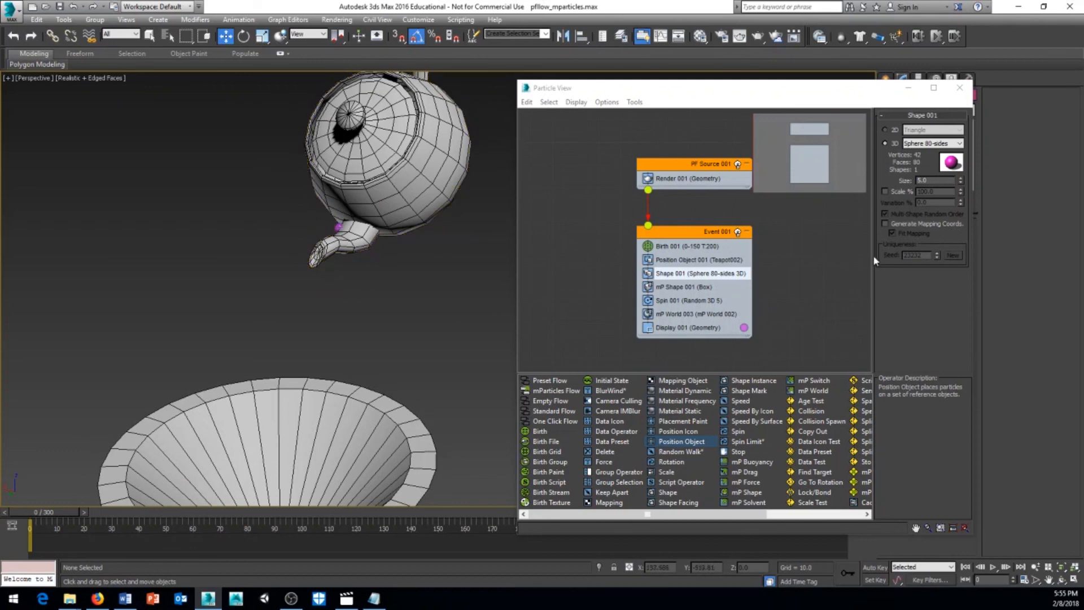
pyautogui.click(679, 262)
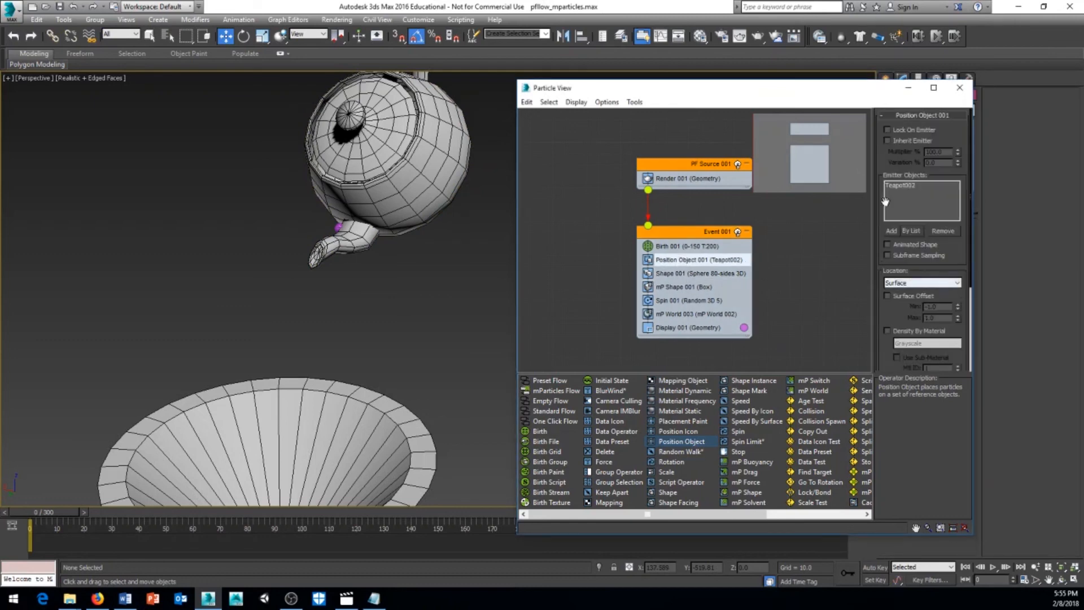
pyautogui.click(957, 284)
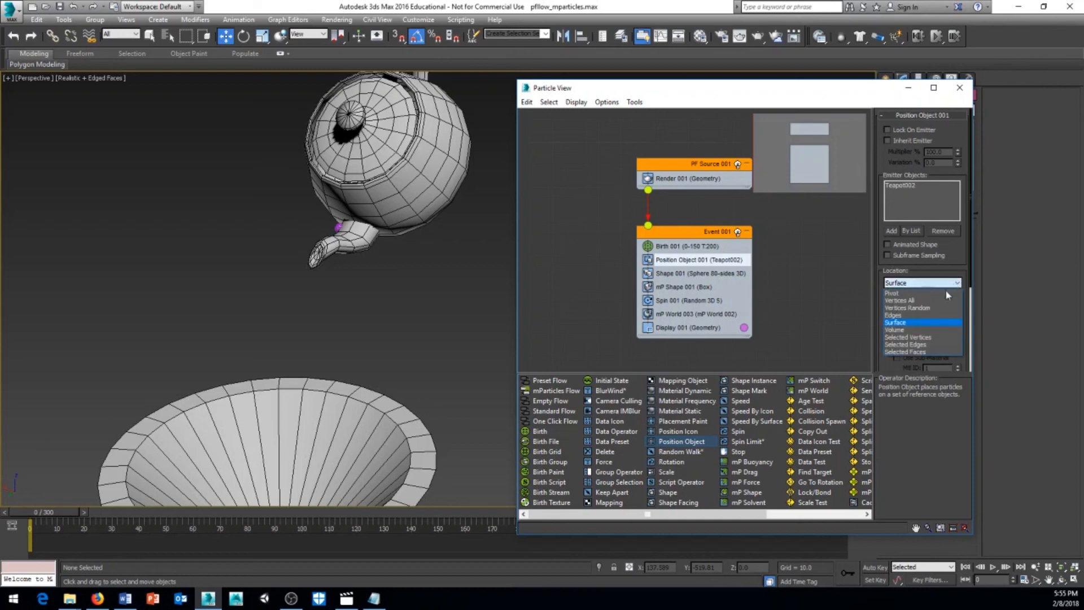
pyautogui.click(905, 352)
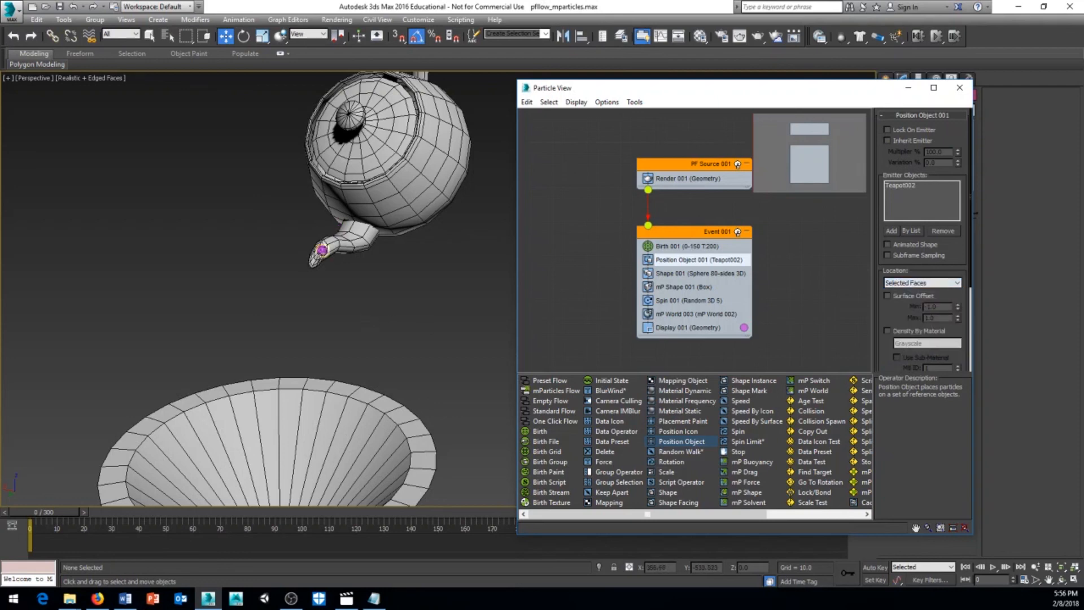
pyautogui.moveTo(53, 517); pyautogui.dragTo(88, 518)
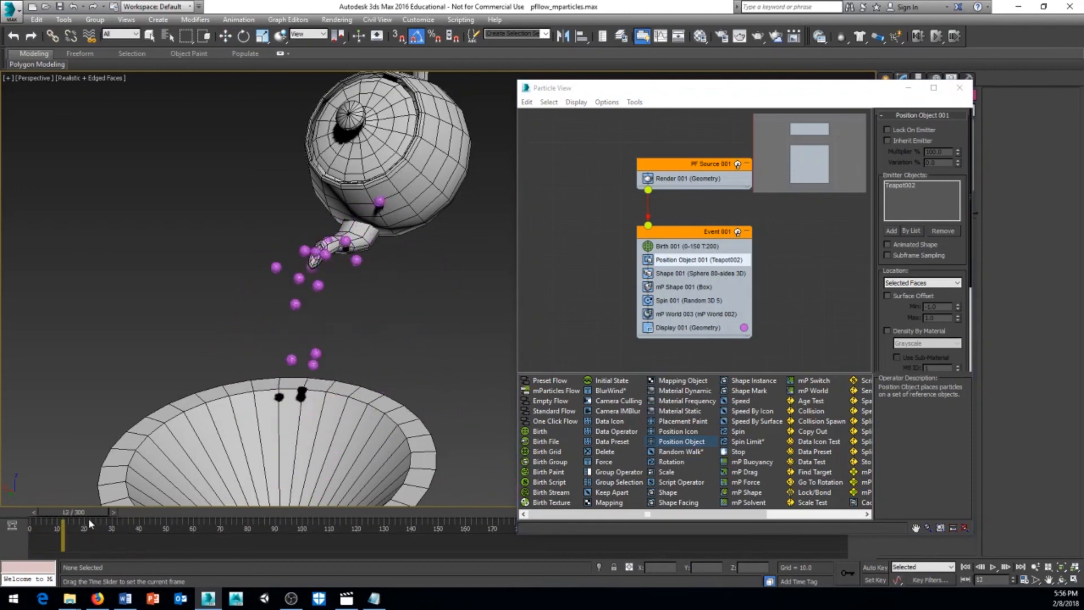
pyautogui.keyDown('alt'); pyautogui.moveTo(467, 343); pyautogui.dragTo(490, 376, button='middle'); pyautogui.keyUp('alt')
pyautogui.moveTo(91, 518); pyautogui.dragTo(32, 517)
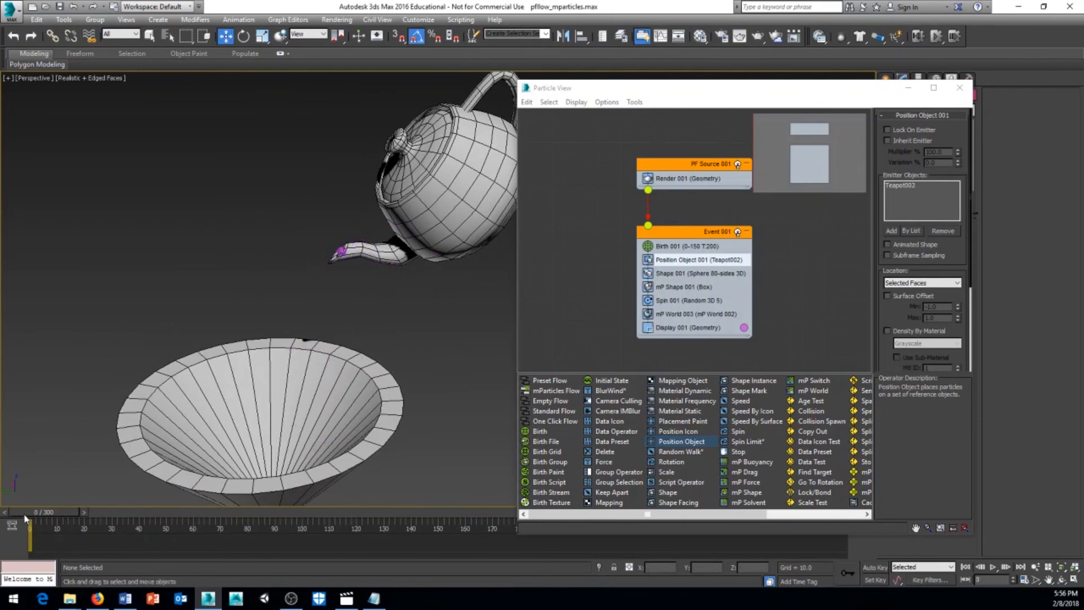
# Step: Open the mP World driver's parameters, set its gravity acceleration to 1500, and preview the faster fall
pyautogui.click(685, 315)
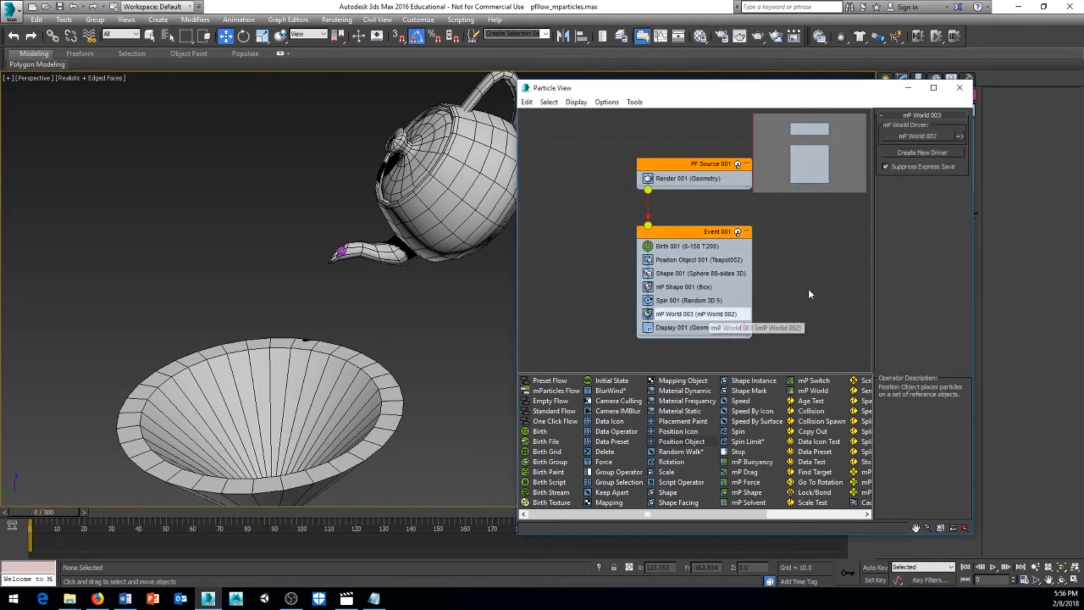
pyautogui.click(961, 138)
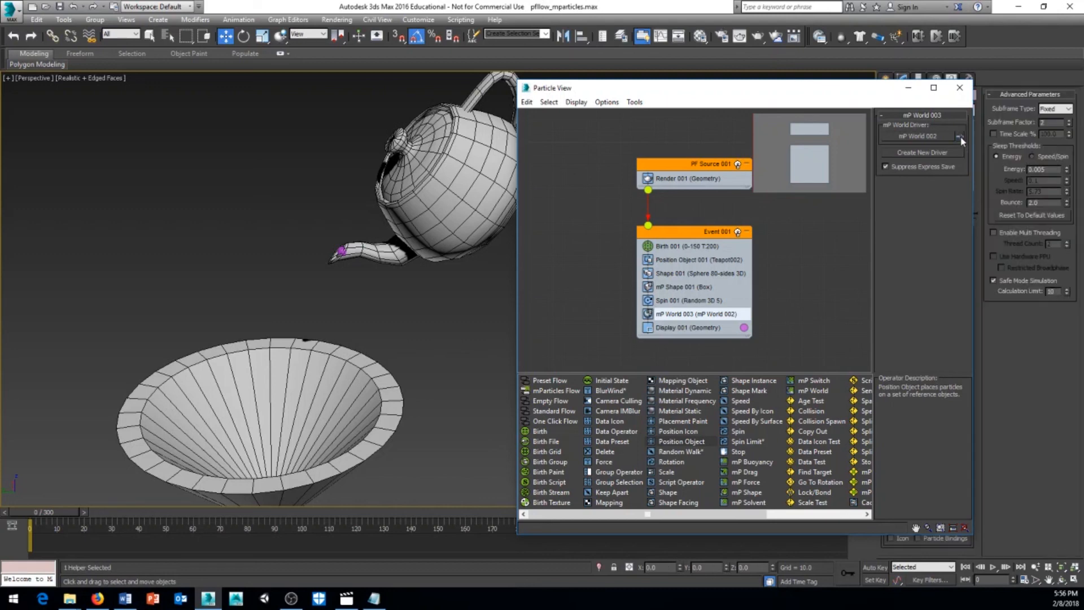
pyautogui.moveTo(824, 99); pyautogui.dragTo(715, 104)
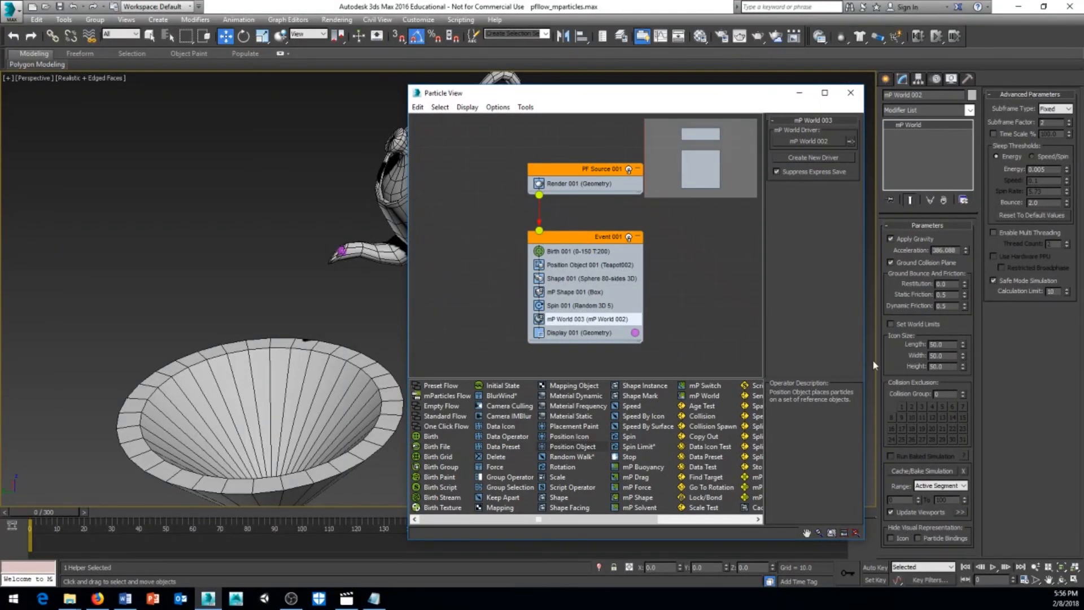
pyautogui.moveTo(311, 315); pyautogui.dragTo(269, 317, button='middle')
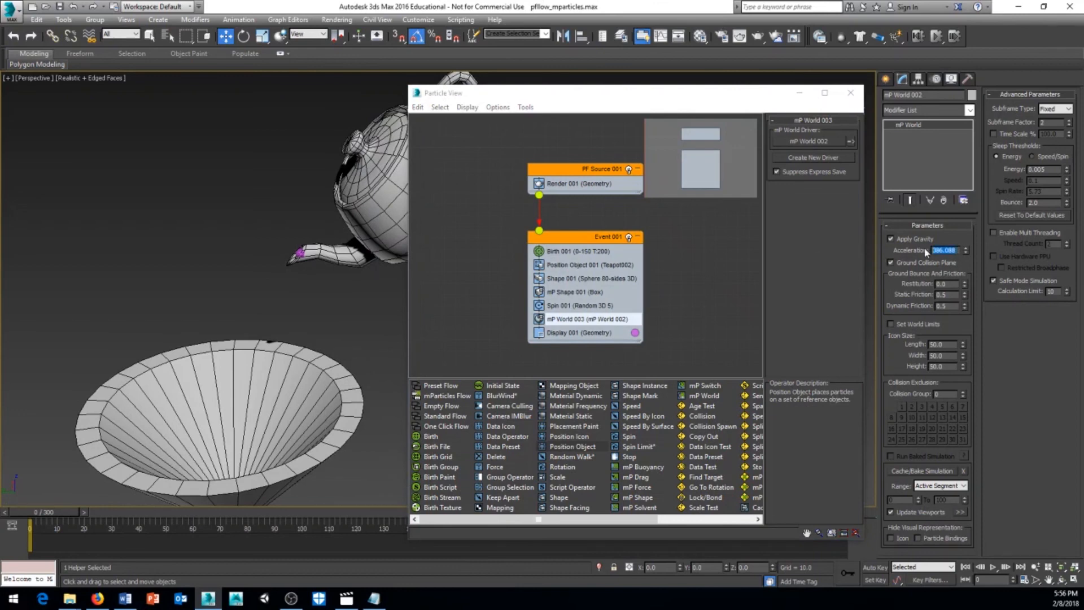
pyautogui.write('1500.0')
pyautogui.moveTo(51, 513); pyautogui.dragTo(107, 512)
pyautogui.keyDown('alt'); pyautogui.moveTo(165, 479); pyautogui.dragTo(268, 475, button='middle'); pyautogui.keyUp('alt')
pyautogui.moveTo(103, 512); pyautogui.dragTo(24, 524)
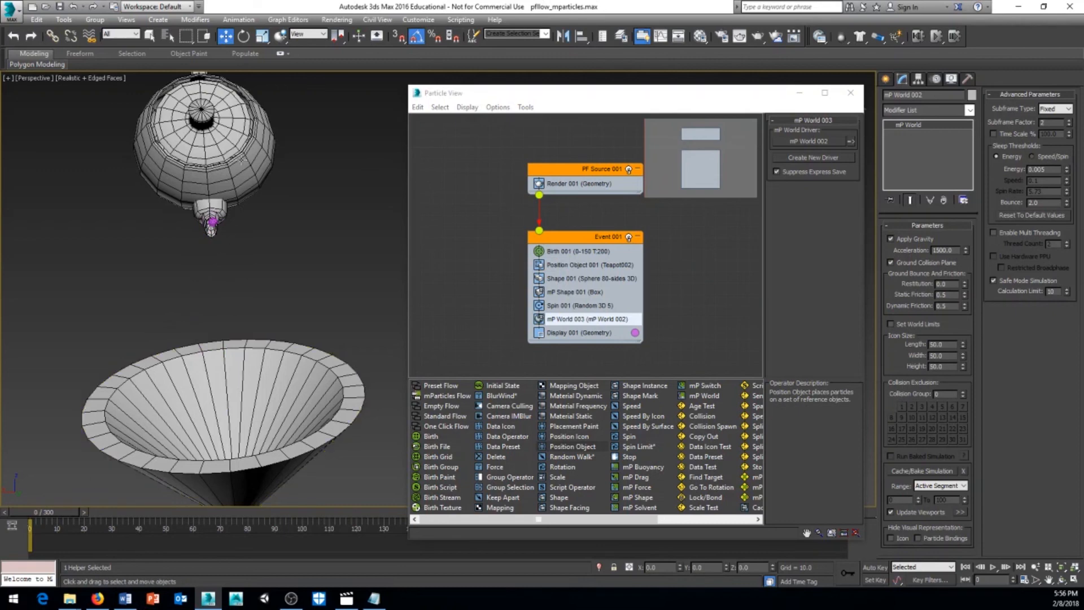
# Step: Insert a Speed By Surface operator directly below the Shape operator in Event 001
pyautogui.keyDown('alt'); pyautogui.moveTo(268, 388); pyautogui.dragTo(195, 383, button='middle'); pyautogui.keyUp('alt')
pyautogui.moveTo(242, 353)
pyautogui.mouseDown(button='middle')
pyautogui.moveTo(232, 360)
pyautogui.moveTo(266, 360)
pyautogui.moveTo(235, 363)
pyautogui.mouseUp(button='middle')
pyautogui.keyDown('alt'); pyautogui.moveTo(269, 322); pyautogui.dragTo(266, 356, button='middle'); pyautogui.keyUp('alt')
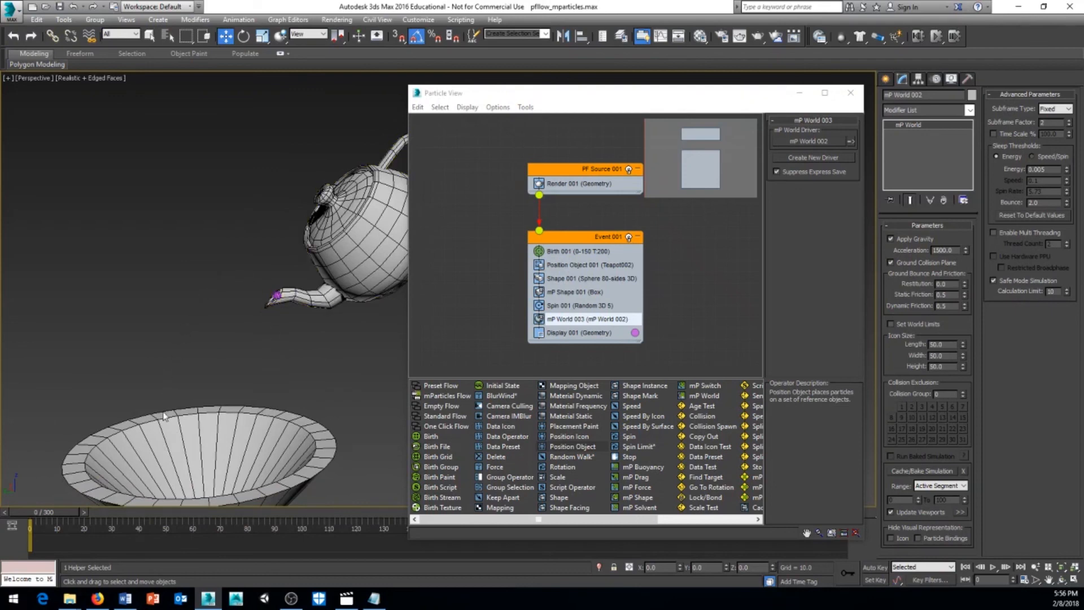
pyautogui.keyDown('alt'); pyautogui.moveTo(254, 382); pyautogui.dragTo(285, 314, button='middle'); pyautogui.keyUp('alt')
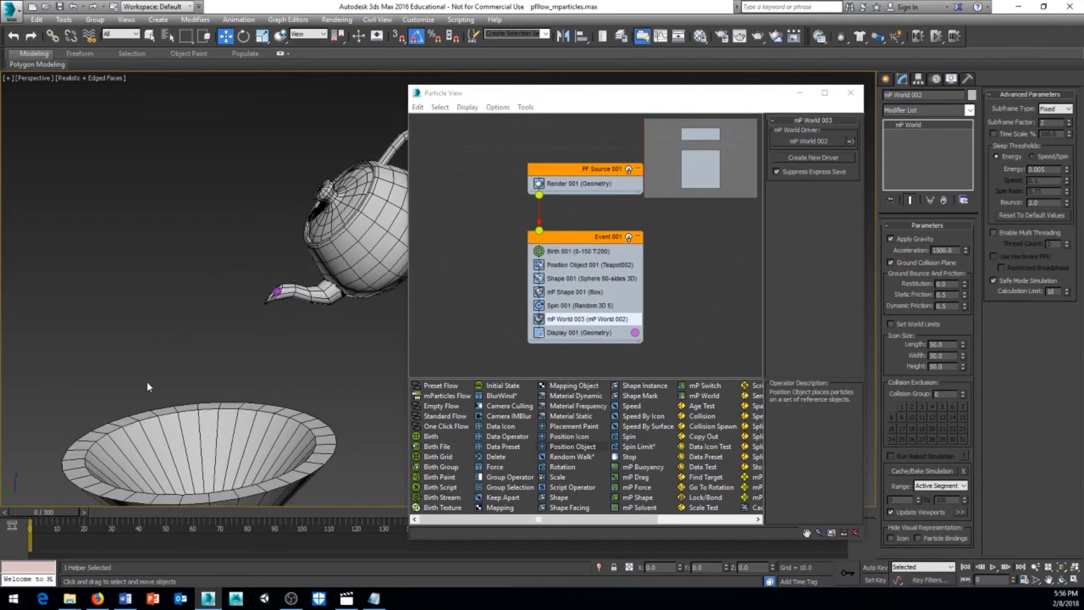
pyautogui.keyDown('alt'); pyautogui.moveTo(236, 368); pyautogui.dragTo(253, 366, button='middle'); pyautogui.keyUp('alt')
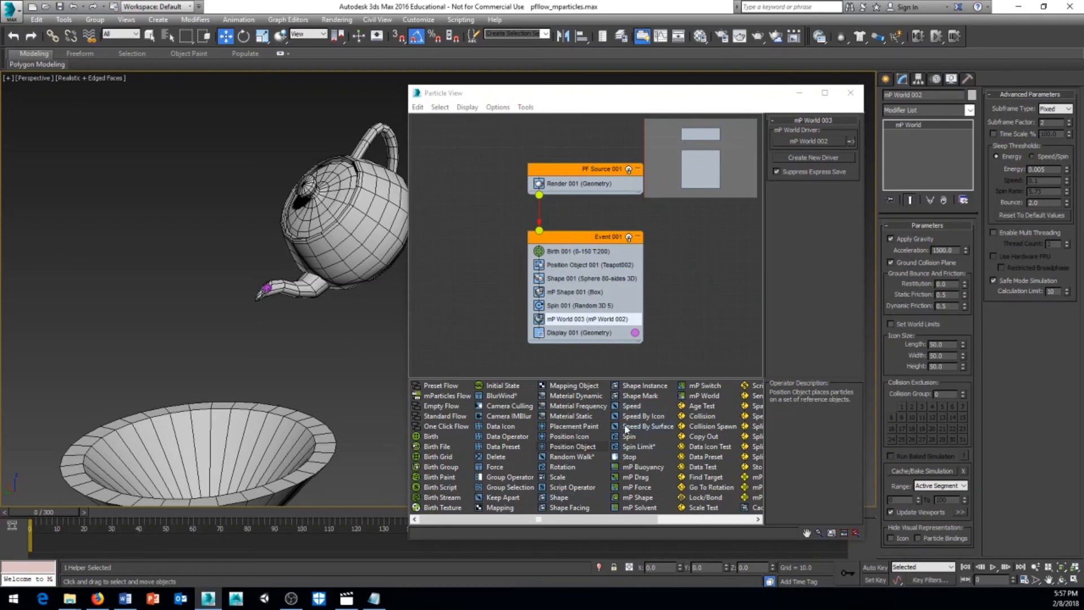
pyautogui.moveTo(614, 430); pyautogui.dragTo(565, 288)
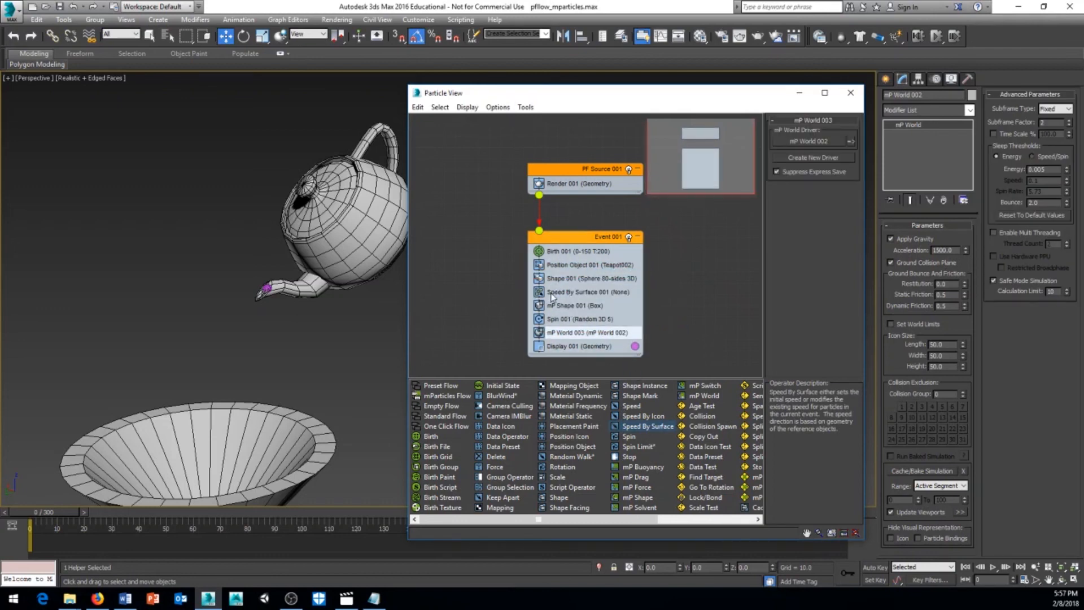
# Step: Add the teapot as the surface geometry of the Speed By Surface operator and scrub the animation to preview it
pyautogui.click(553, 295)
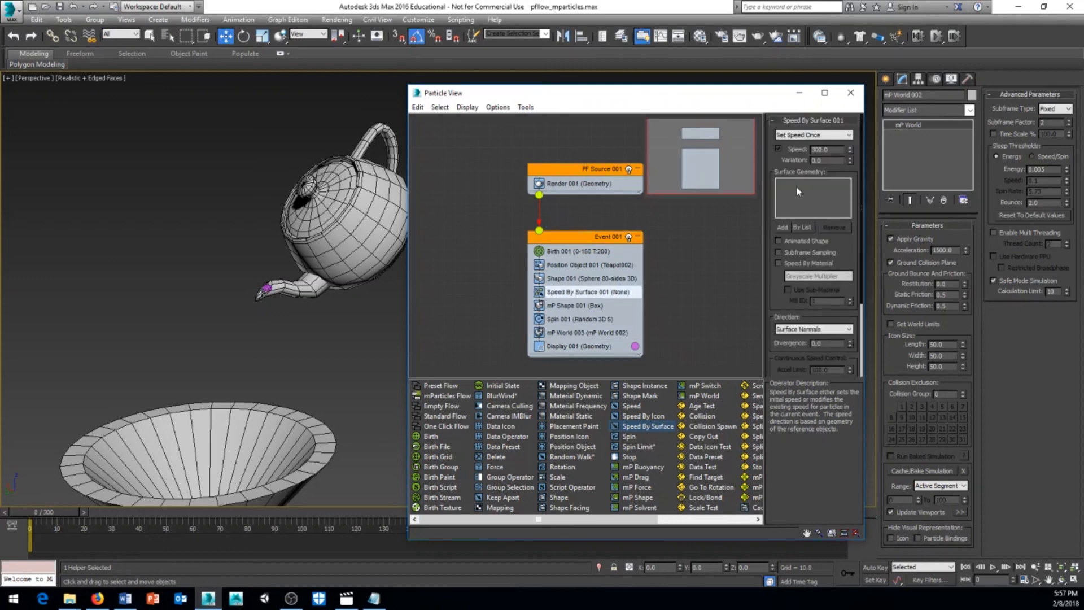
pyautogui.click(782, 227)
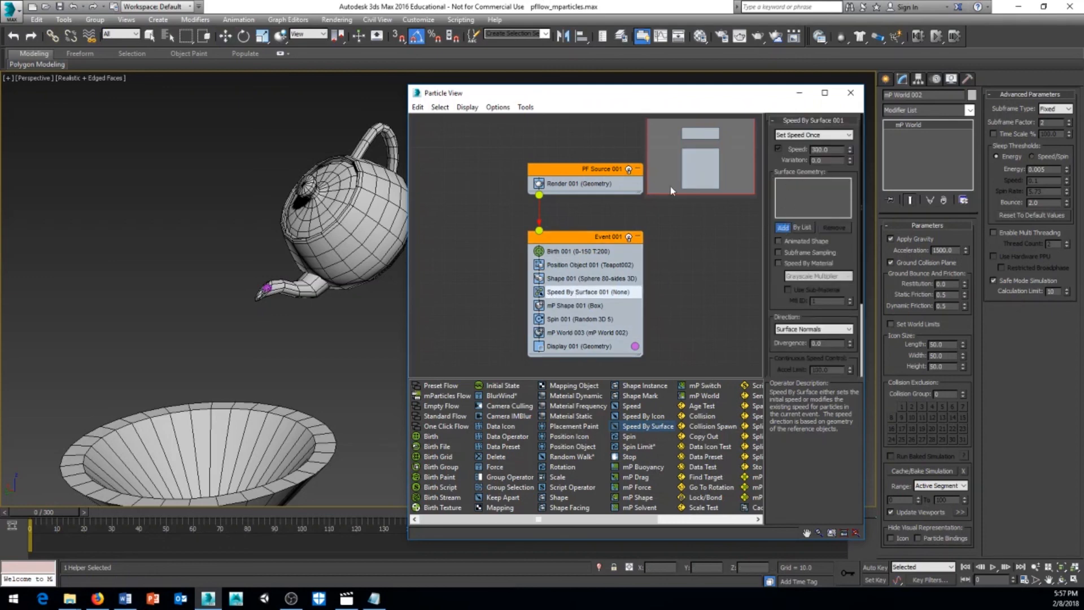
pyautogui.click(349, 216)
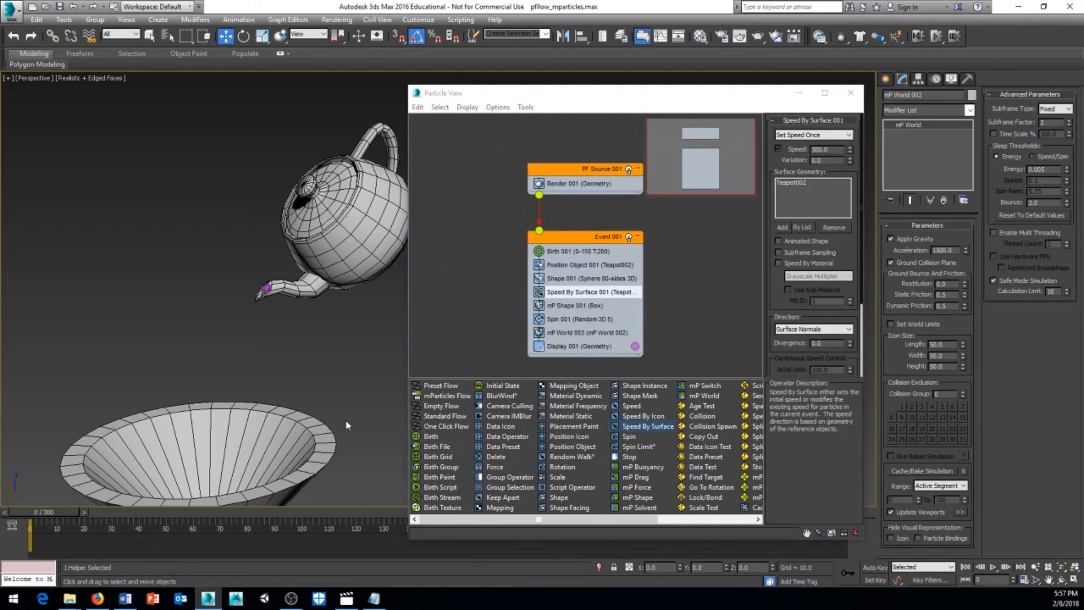
pyautogui.moveTo(60, 517); pyautogui.dragTo(177, 523)
pyautogui.moveTo(32, 510); pyautogui.dragTo(13, 515)
# Step: Set the Speed By Surface speed to 150 and scrub the animation to preview the pour, returning to frame 0
pyautogui.moveTo(260, 395); pyautogui.dragTo(276, 239, button='middle')
pyautogui.moveTo(261, 367); pyautogui.dragTo(246, 432, button='middle')
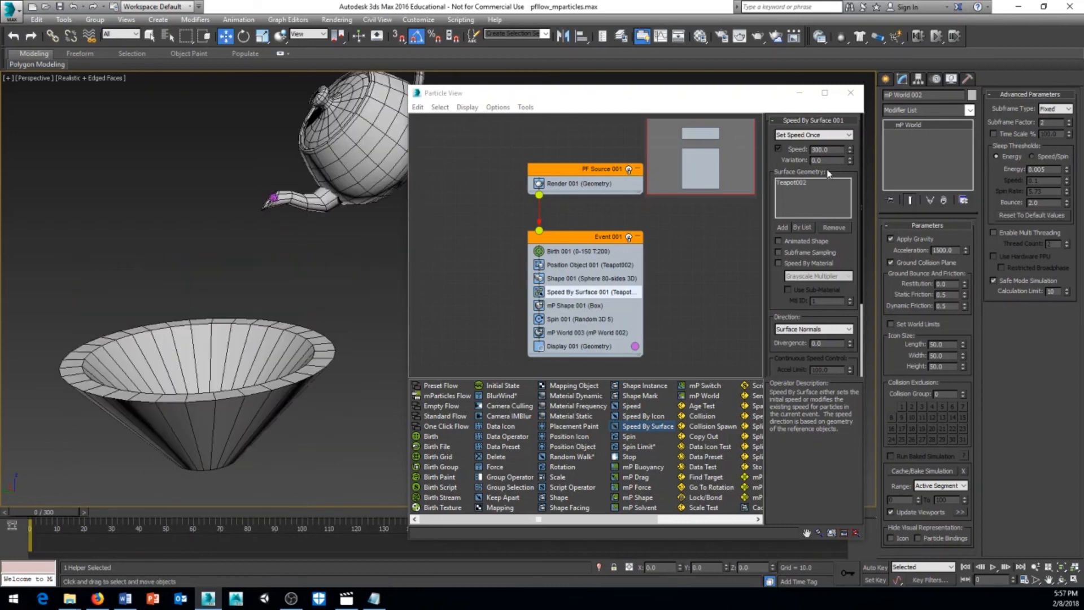
pyautogui.doubleClick(821, 150)
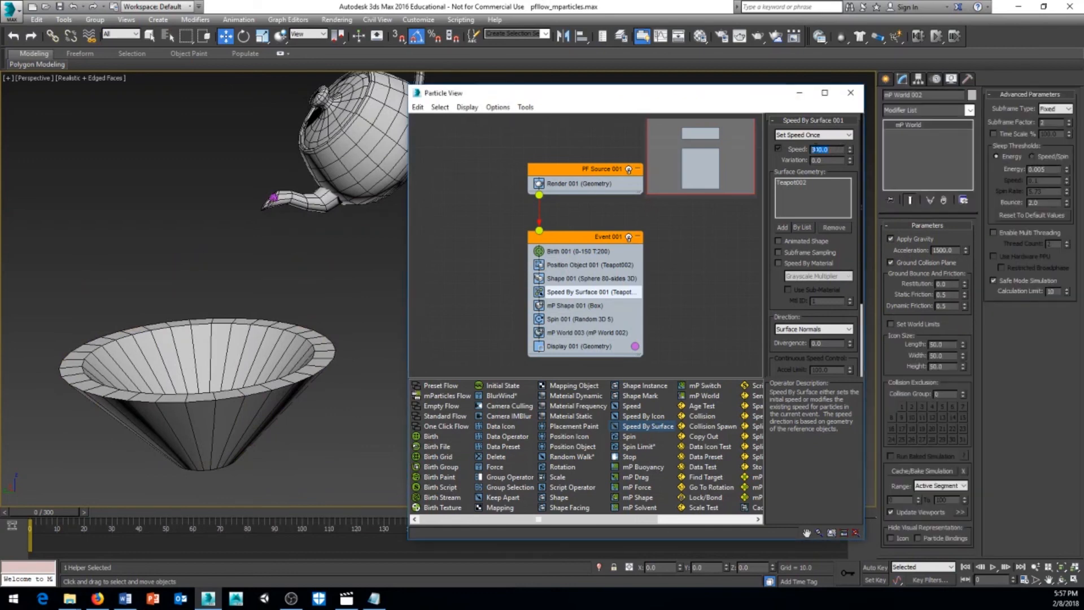
pyautogui.write('1')
pyautogui.moveTo(62, 518); pyautogui.dragTo(217, 529)
pyautogui.press('w')
pyautogui.moveTo(263, 465); pyautogui.dragTo(334, 351, button='middle')
pyautogui.moveTo(209, 513); pyautogui.dragTo(46, 515)
pyautogui.press('w')
pyautogui.keyDown('alt'); pyautogui.moveTo(192, 413); pyautogui.dragTo(216, 372, button='middle'); pyautogui.keyUp('alt')
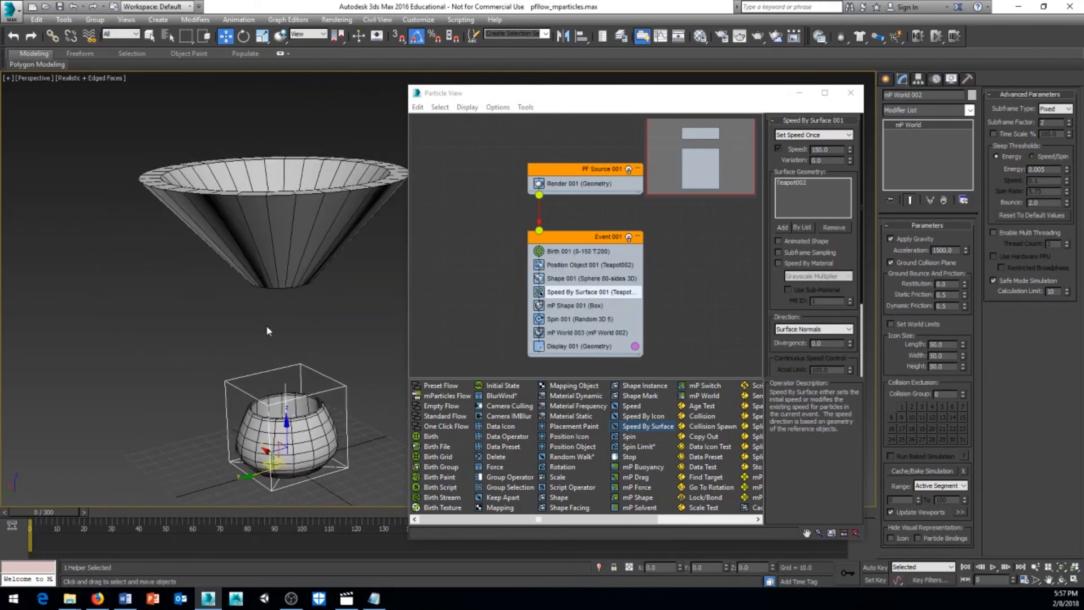
pyautogui.moveTo(277, 299); pyautogui.dragTo(206, 357, button='middle')
pyautogui.click(206, 357)
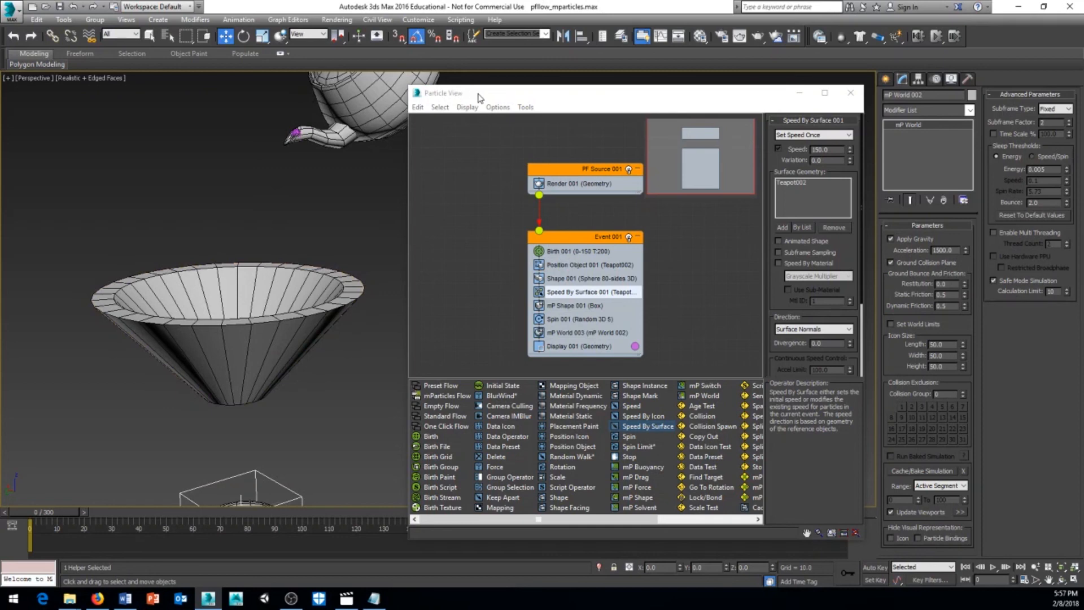
pyautogui.moveTo(480, 99); pyautogui.dragTo(487, 100)
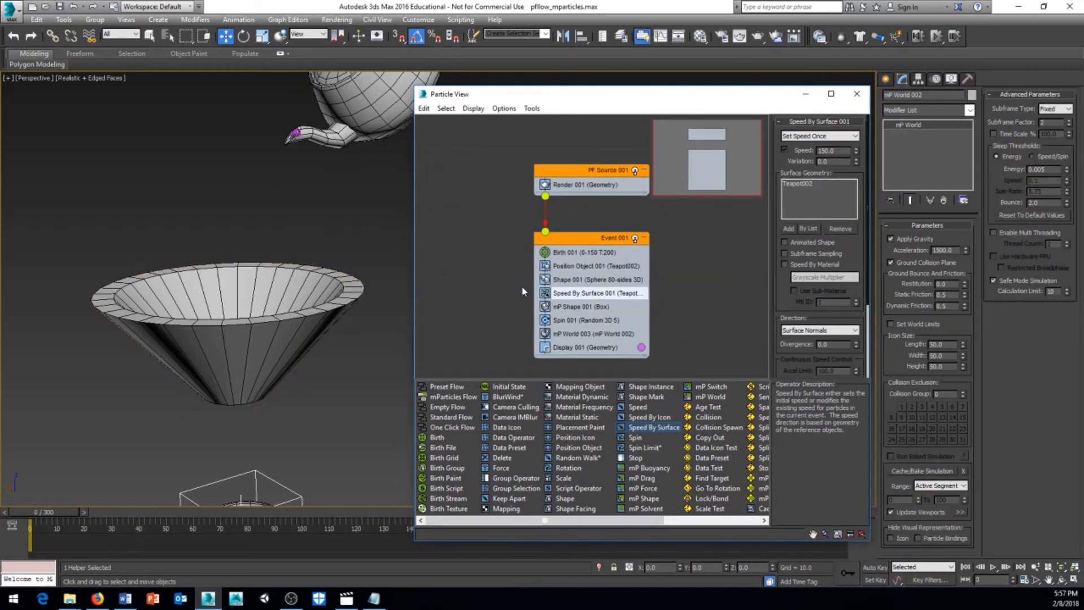
# Step: Apply a PFlow Collision Shape (WSM) modifier to the funnel and activate its collision shape
pyautogui.click(805, 94)
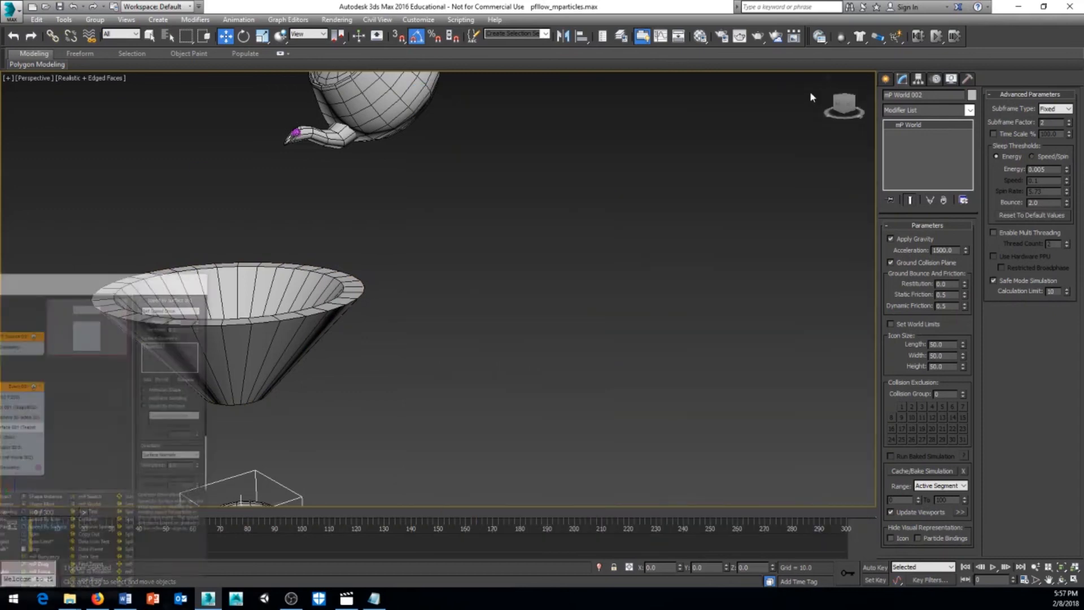
pyautogui.moveTo(407, 336); pyautogui.dragTo(508, 324, button='middle')
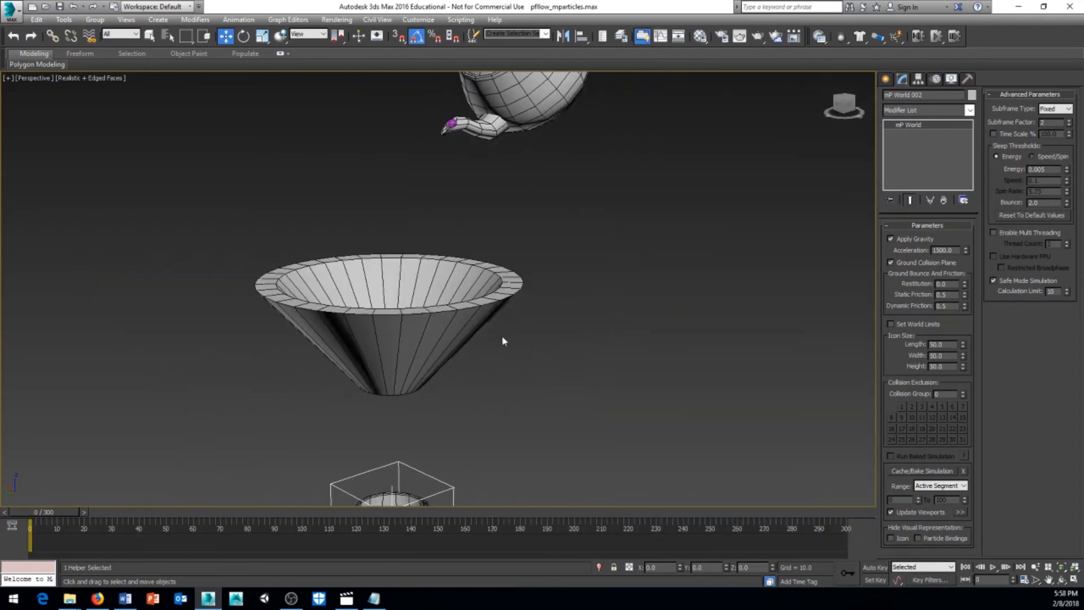
pyautogui.click(423, 328)
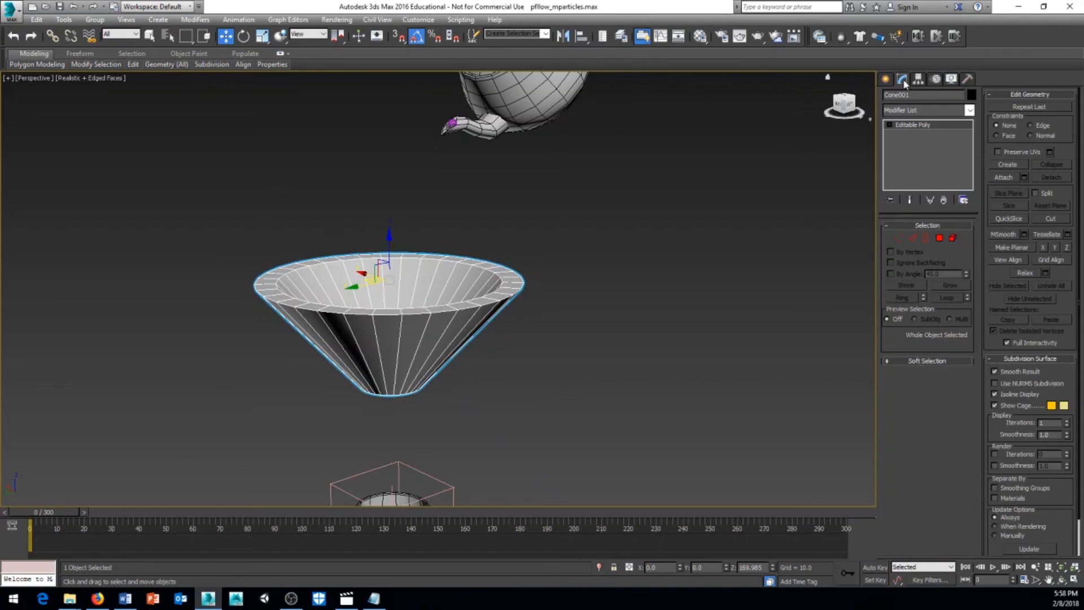
pyautogui.click(969, 111)
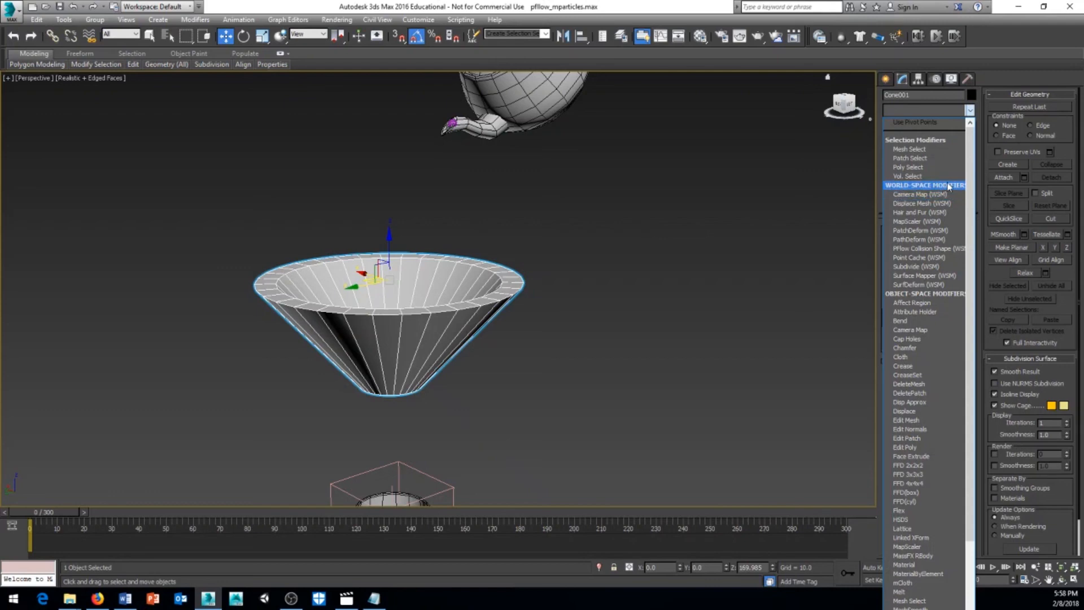
pyautogui.click(929, 249)
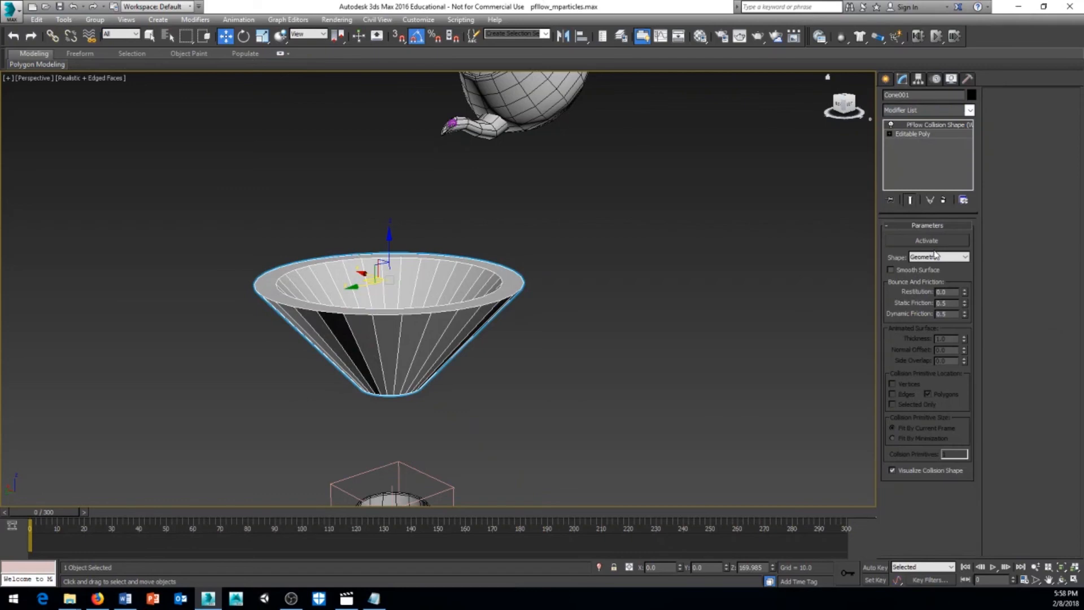
pyautogui.moveTo(508, 300); pyautogui.dragTo(545, 293, button='middle')
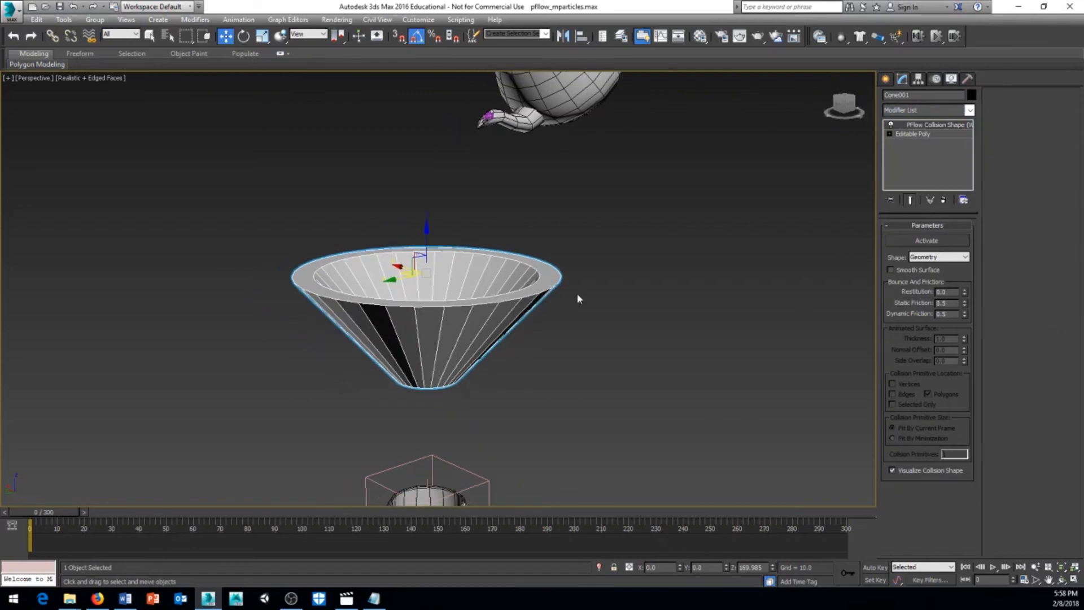
pyautogui.click(926, 241)
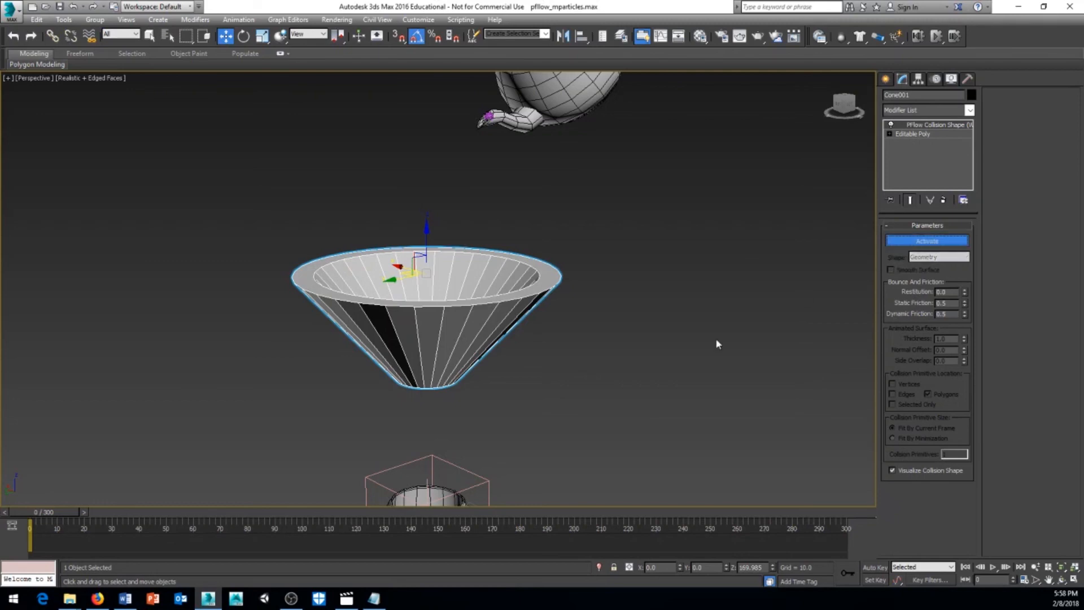
# Step: Select the PF Source icon beneath the bowl and reopen Particle View beside the scene objects
pyautogui.moveTo(544, 496); pyautogui.dragTo(564, 335, button='middle')
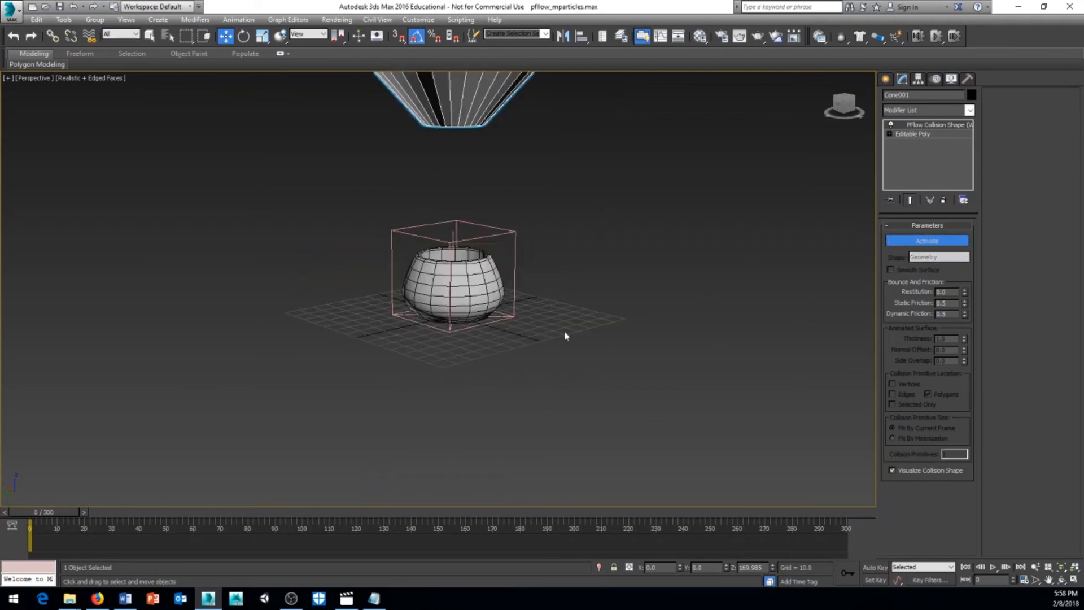
pyautogui.keyDown('alt'); pyautogui.moveTo(564, 384); pyautogui.dragTo(551, 321, button='middle'); pyautogui.keyUp('alt')
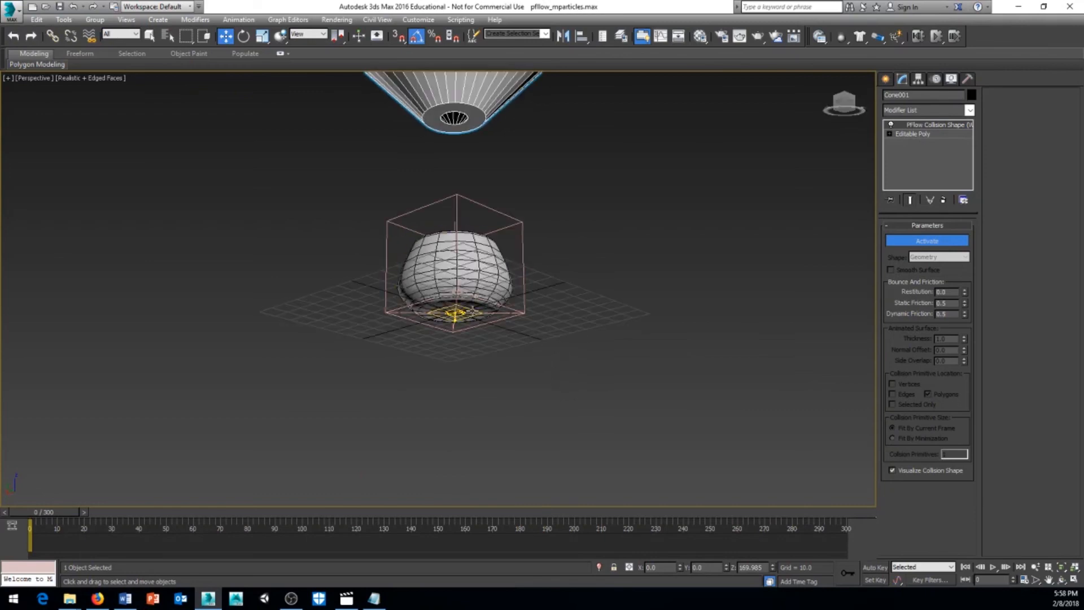
pyautogui.click(456, 314)
pyautogui.scroll(-3, 545, 344)
pyautogui.moveTo(552, 283); pyautogui.dragTo(597, 329, button='middle')
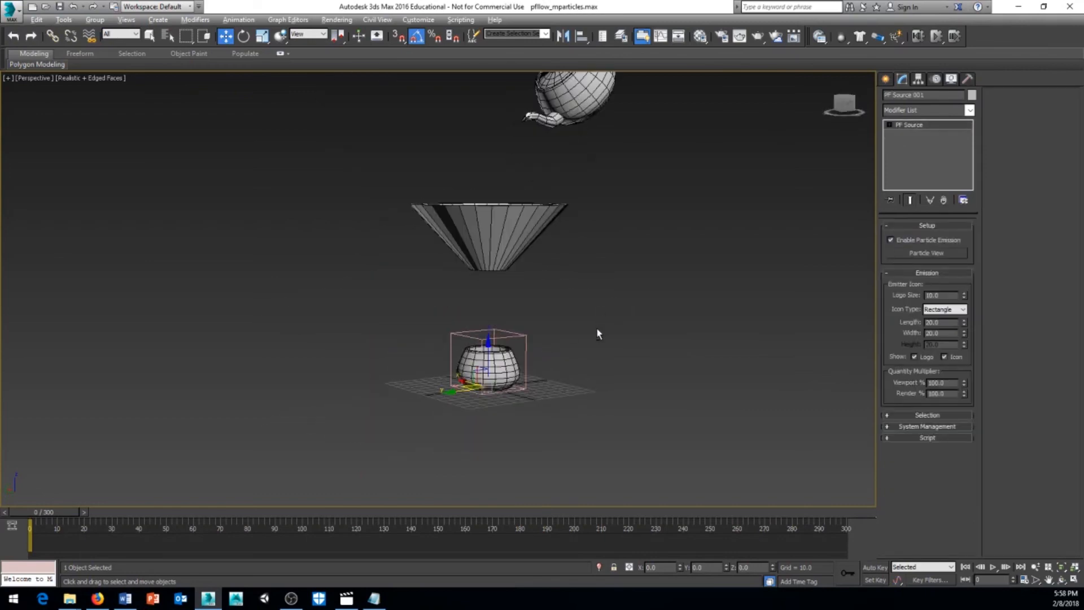
pyautogui.click(933, 253)
pyautogui.moveTo(601, 105); pyautogui.dragTo(653, 109)
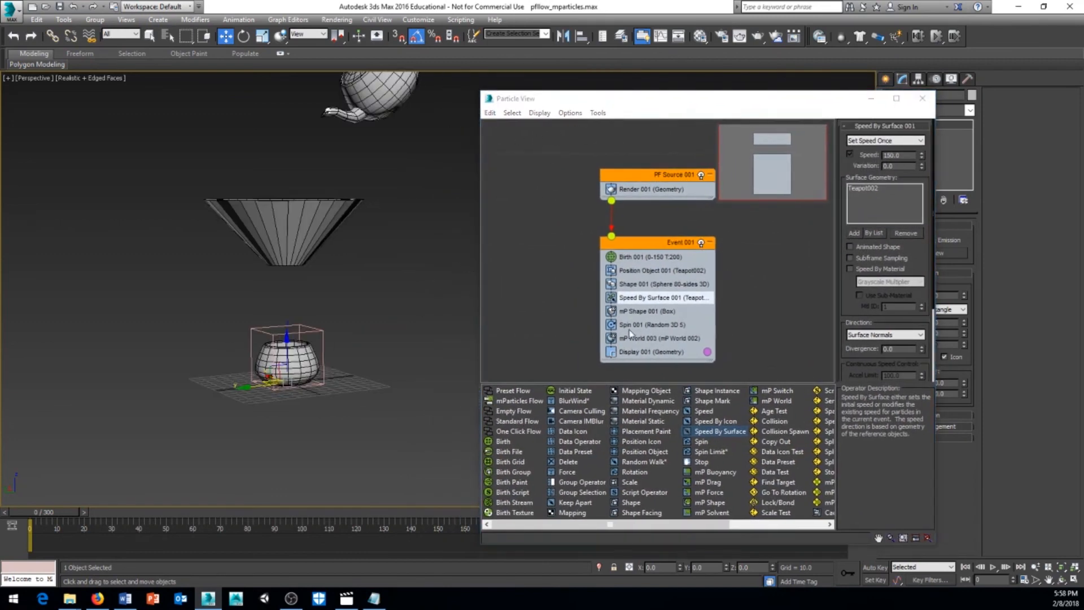
# Step: Insert an mP Collision test between the mP World and Display operators in Event 001 and show its parameters
pyautogui.moveTo(310, 422); pyautogui.dragTo(365, 427, button='middle')
pyautogui.click(364, 253)
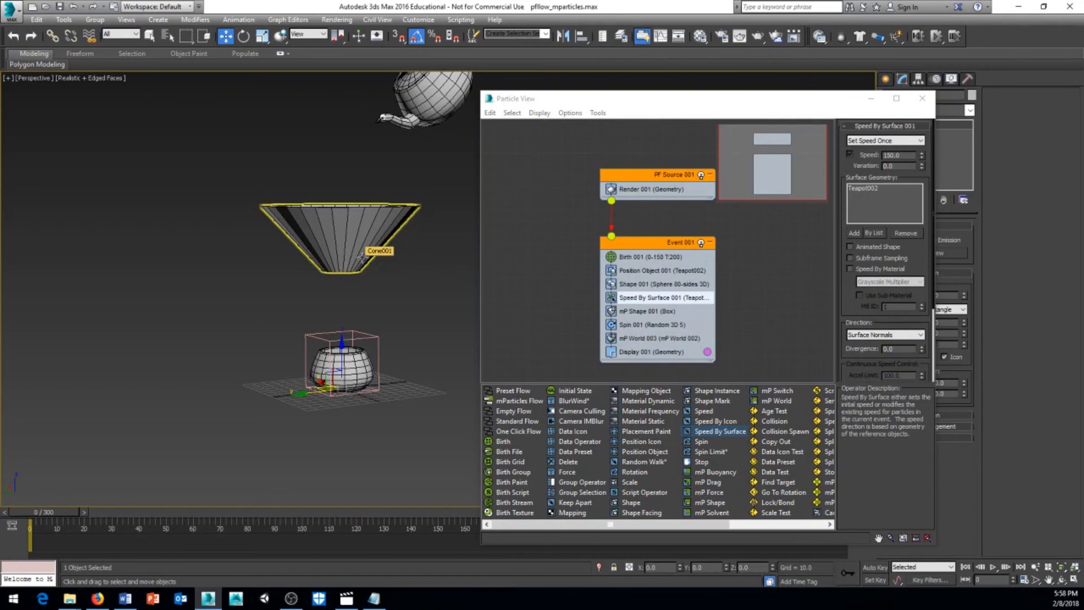
pyautogui.click(708, 524)
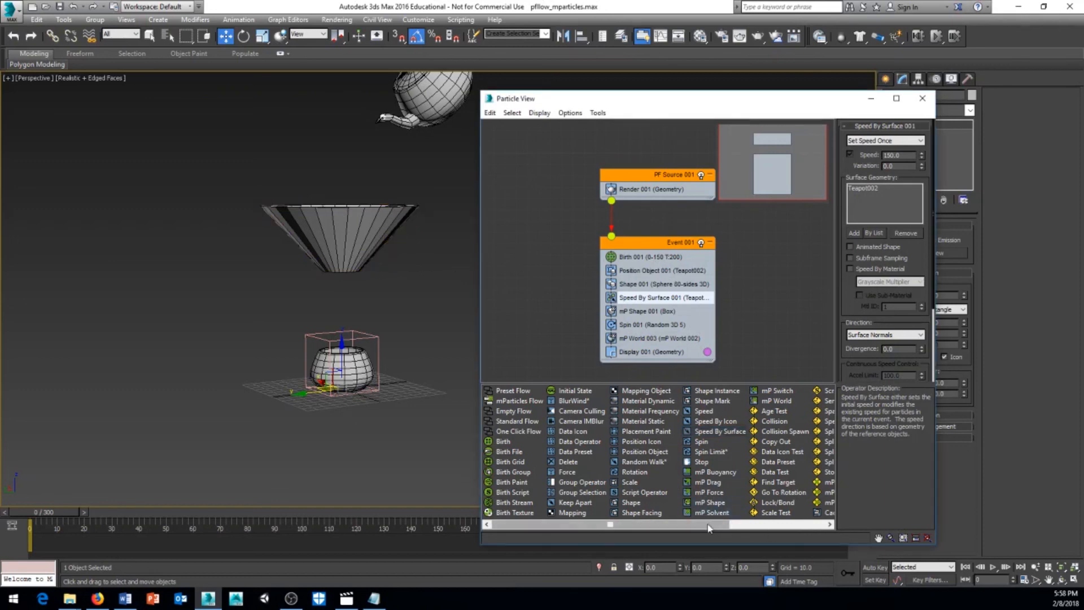
pyautogui.moveTo(709, 527); pyautogui.dragTo(757, 527)
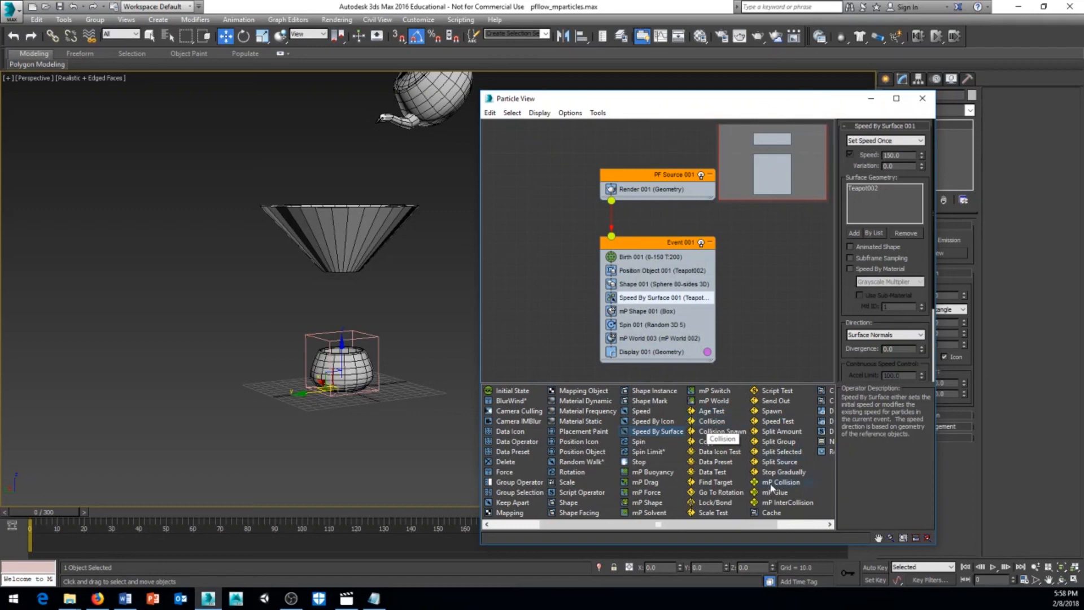
pyautogui.moveTo(783, 485); pyautogui.dragTo(642, 344)
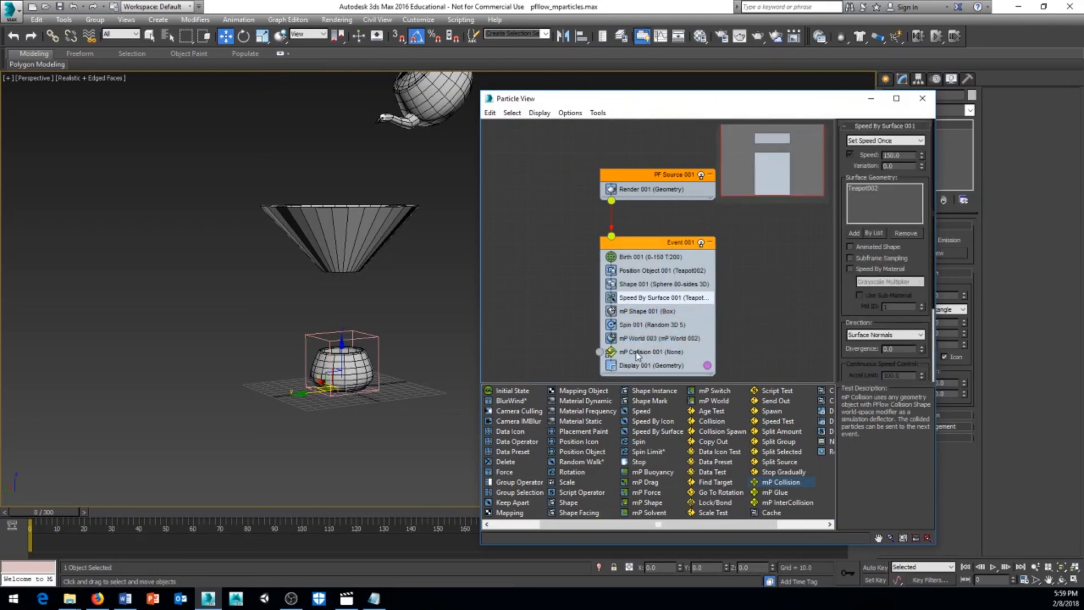
pyautogui.click(638, 354)
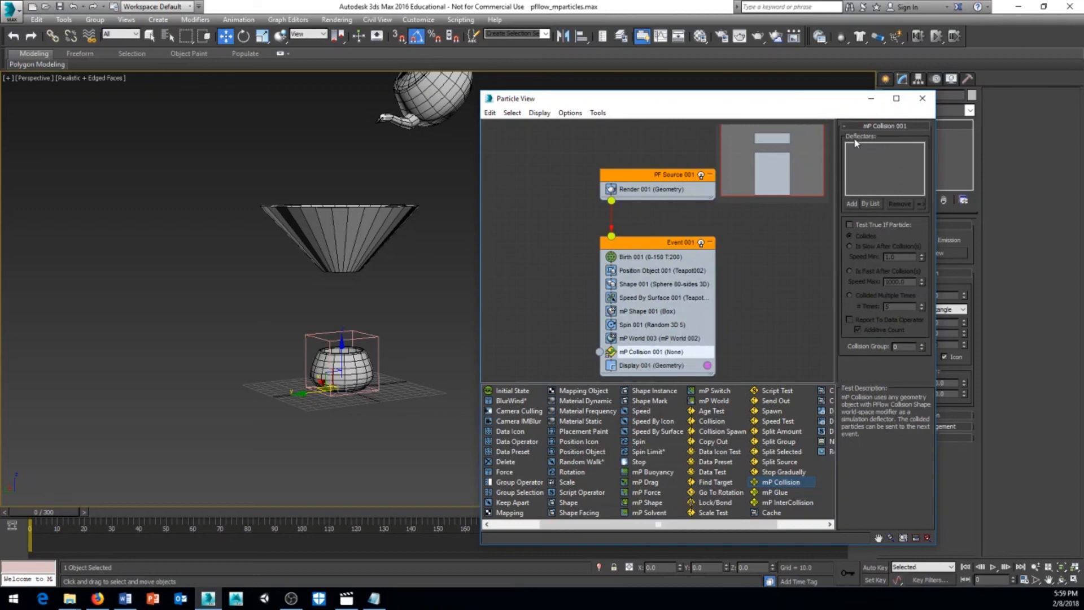
# Step: Add the funnel as a deflector of the mP Collision test
pyautogui.moveTo(375, 264); pyautogui.dragTo(326, 276, button='middle')
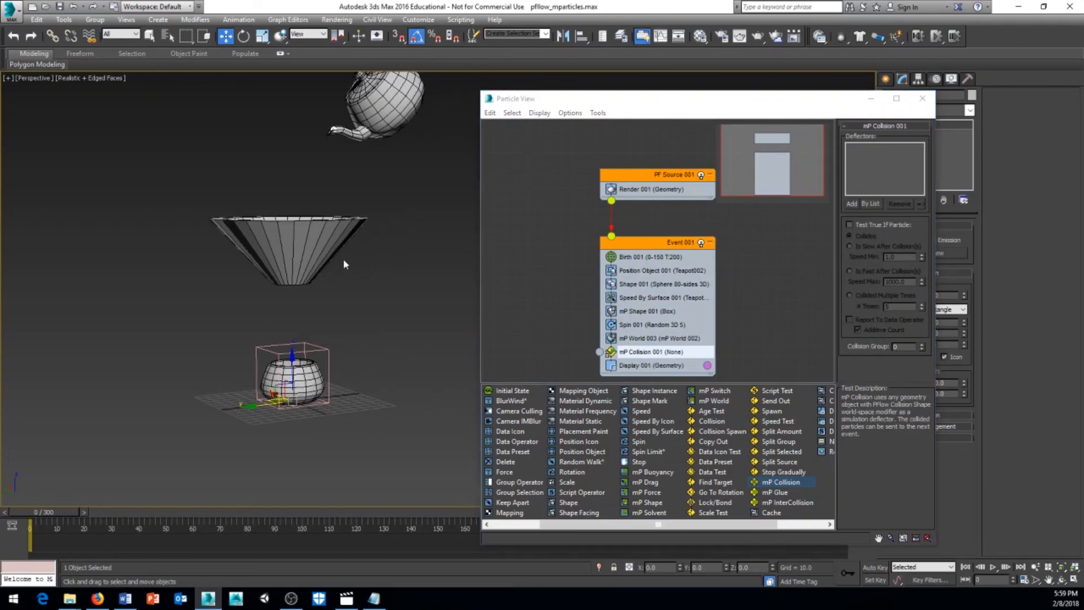
pyautogui.keyDown('alt'); pyautogui.moveTo(299, 237); pyautogui.dragTo(291, 232, button='middle'); pyautogui.keyUp('alt')
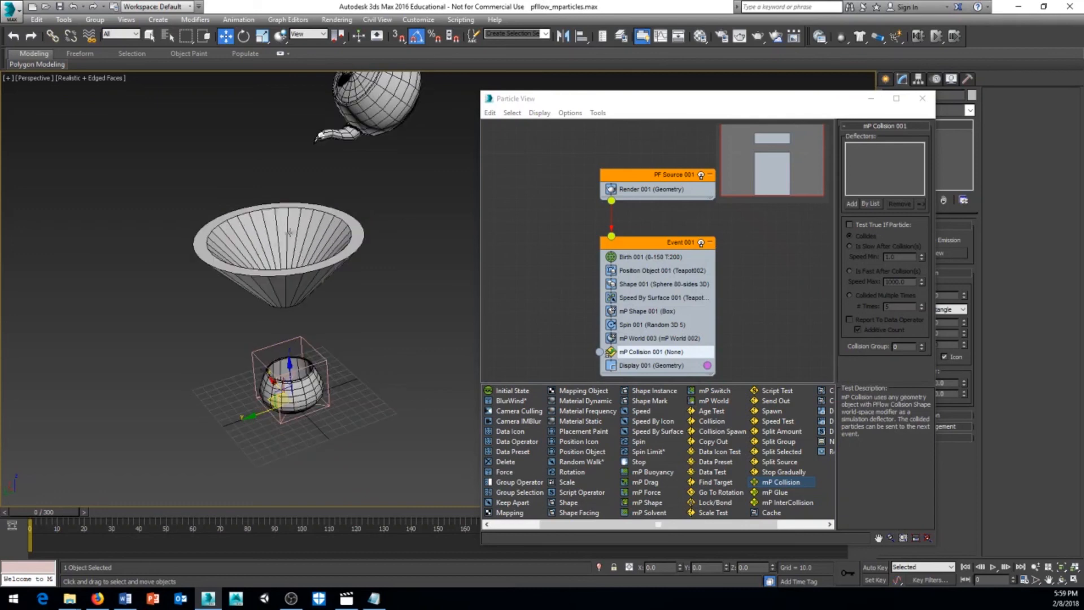
pyautogui.click(852, 205)
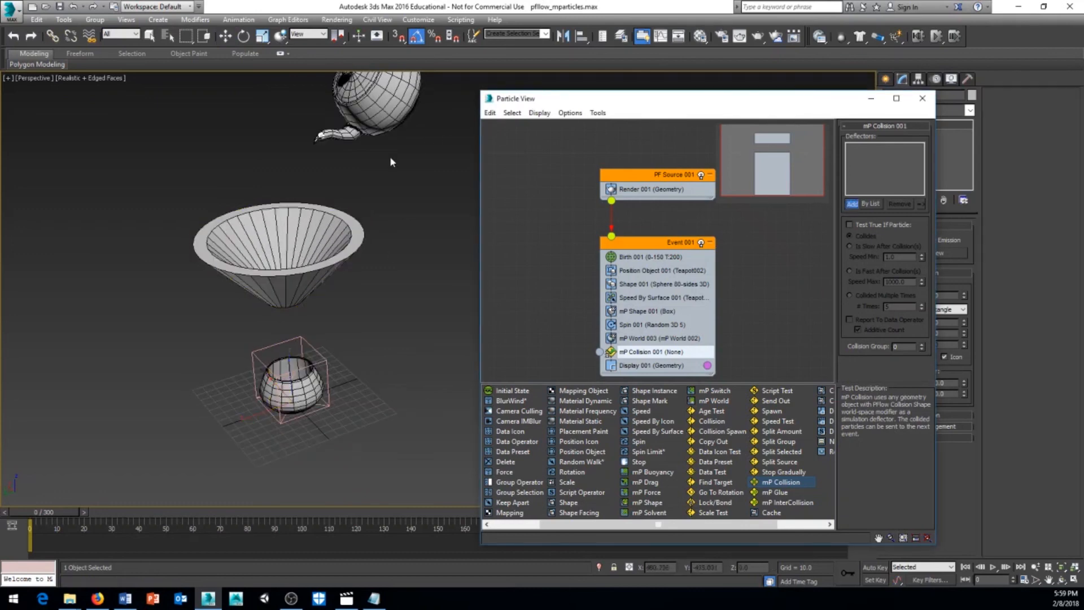
pyautogui.click(327, 213)
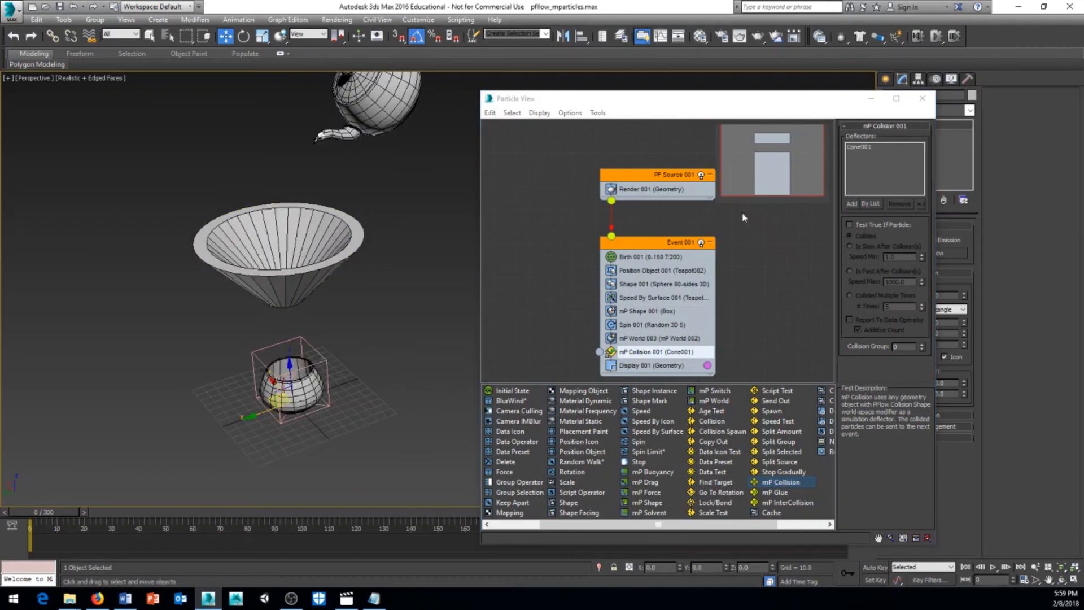
pyautogui.moveTo(822, 100); pyautogui.dragTo(744, 101)
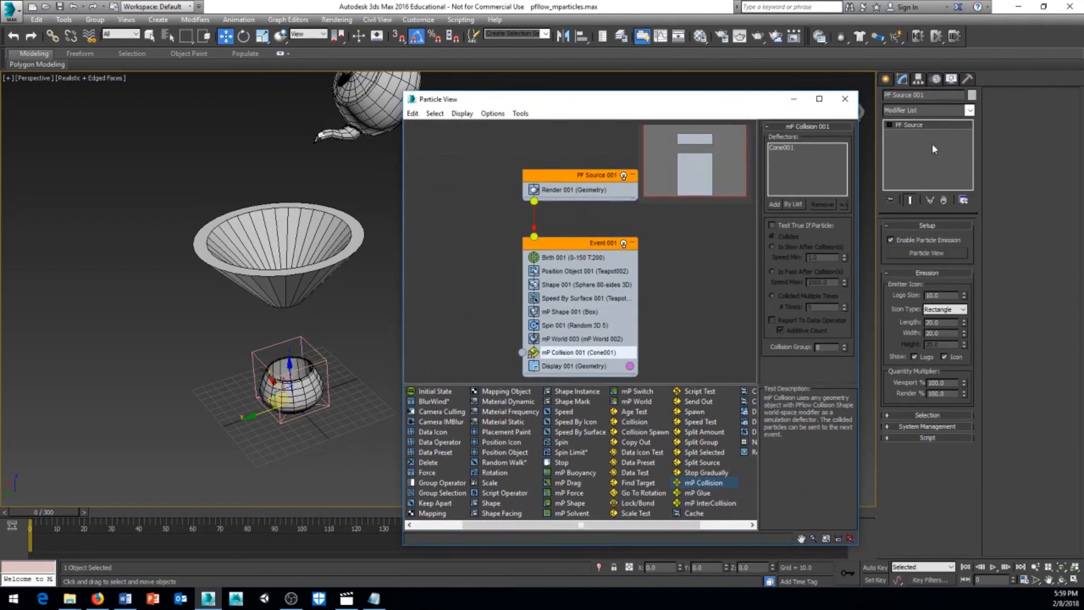
# Step: Reselect the funnel, put Particle View away, and scrub to frame 38 to preview the particles passing through the funnel
pyautogui.moveTo(169, 238); pyautogui.dragTo(181, 221, button='middle')
pyautogui.click(234, 233)
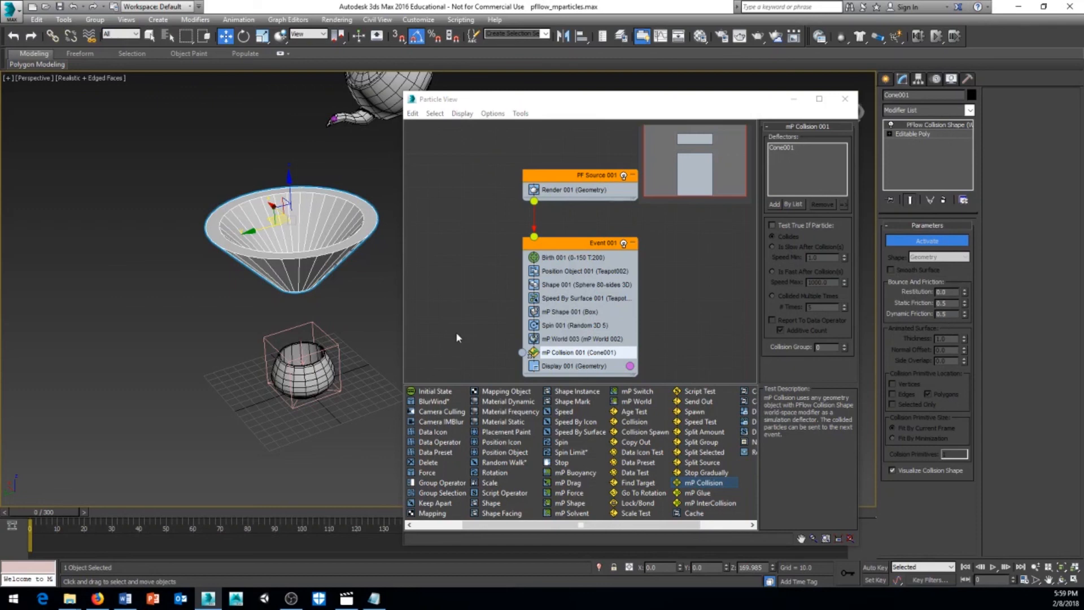
pyautogui.moveTo(355, 377); pyautogui.dragTo(534, 397, button='middle')
pyautogui.click(795, 99)
pyautogui.moveTo(32, 513); pyautogui.dragTo(157, 512)
pyautogui.press('w')
pyautogui.scroll(5, 397, 377)
pyautogui.keyDown('alt'); pyautogui.moveTo(211, 448); pyautogui.dragTo(246, 345, button='middle'); pyautogui.keyUp('alt')
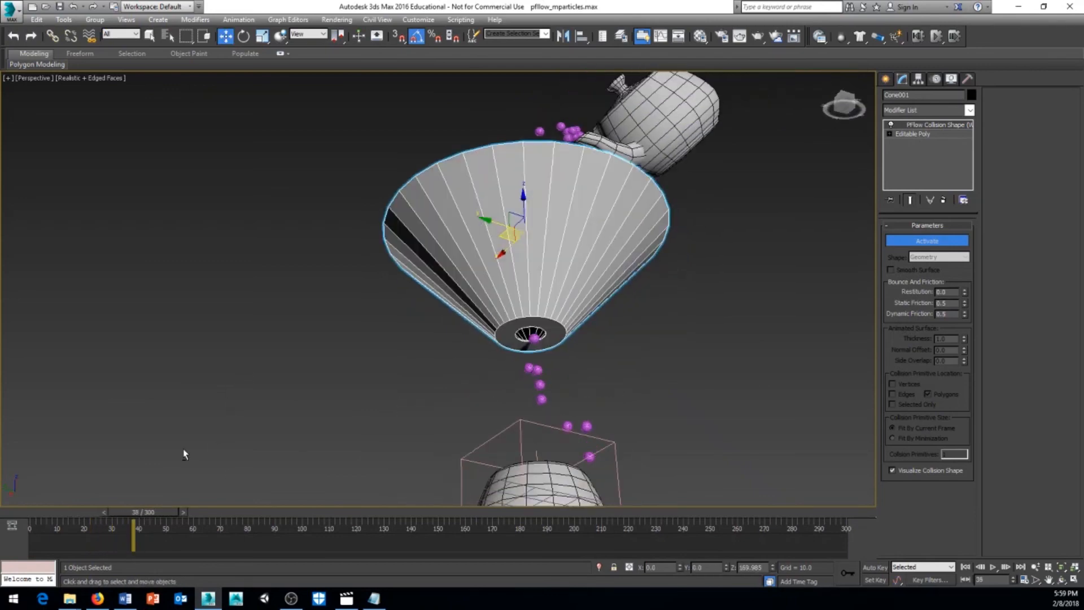
# Step: Examine the funnel collisions at frame 20 from the side and from above, then return to frame 0
pyautogui.moveTo(151, 511); pyautogui.dragTo(105, 517)
pyautogui.press('w')
pyautogui.keyDown('alt'); pyautogui.moveTo(324, 495); pyautogui.dragTo(533, 381, button='middle'); pyautogui.keyUp('alt')
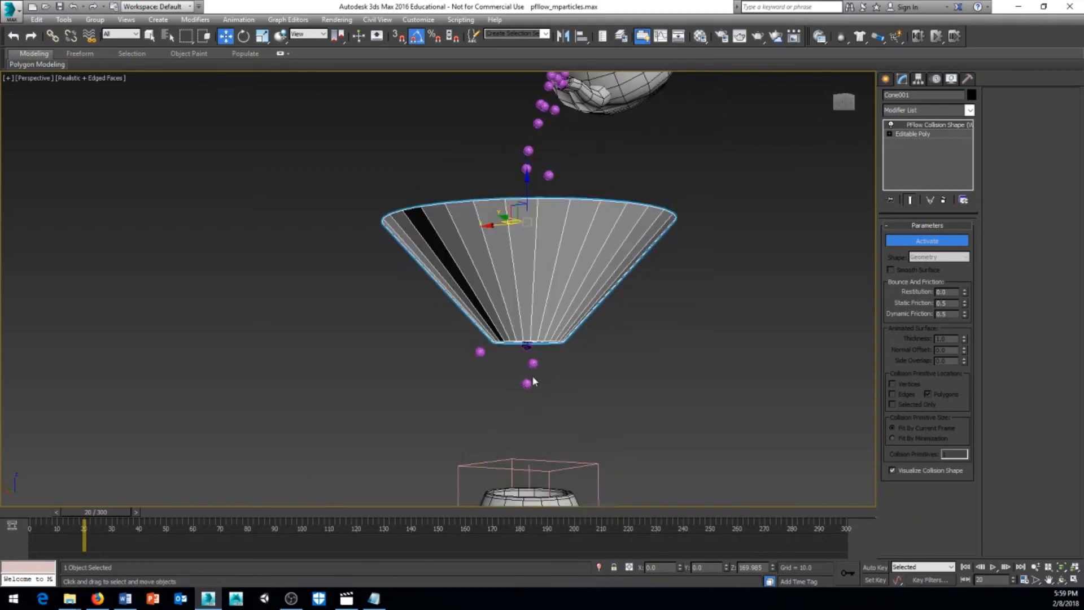
pyautogui.keyDown('alt'); pyautogui.moveTo(529, 317); pyautogui.dragTo(524, 404, button='middle'); pyautogui.keyUp('alt')
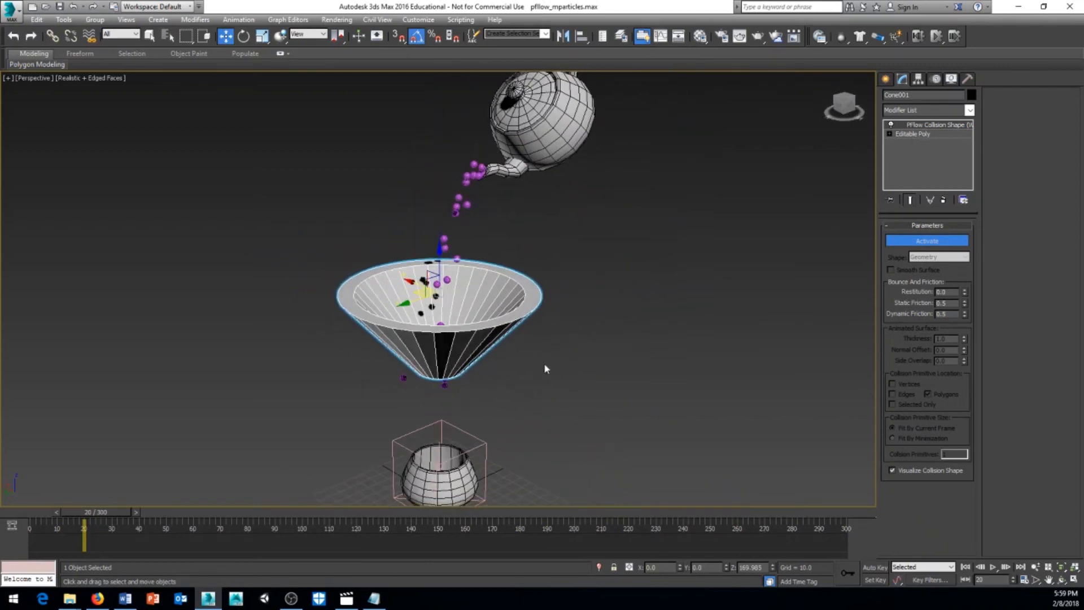
pyautogui.moveTo(544, 362); pyautogui.dragTo(544, 400, button='middle')
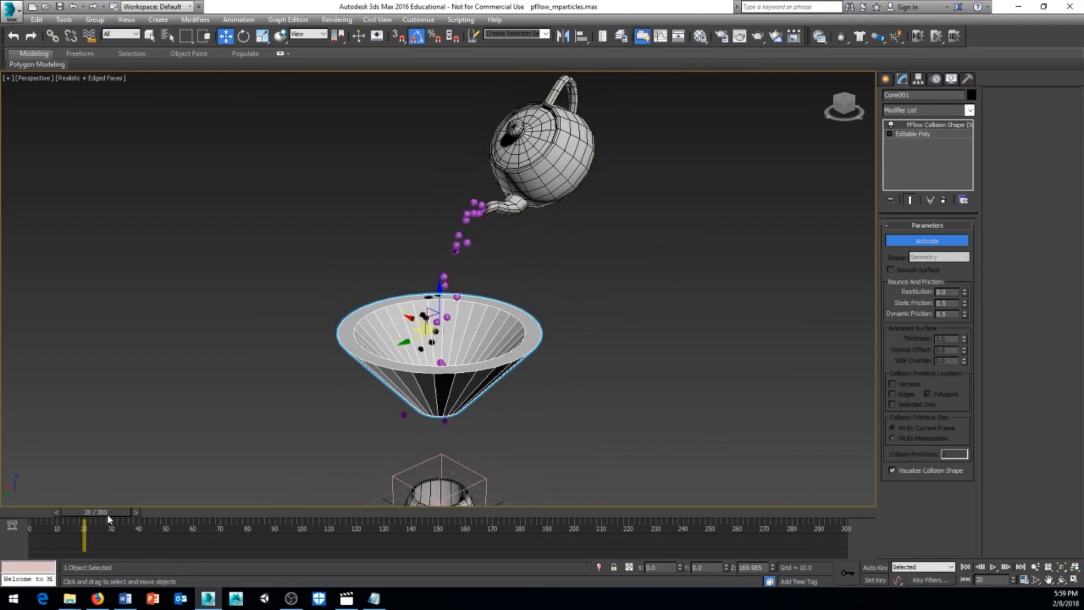
pyautogui.moveTo(100, 514); pyautogui.dragTo(30, 518)
# Step: Reopen Particle View from the PF Source icon and open the mP World 002 driver's parameters through the mP World operator
pyautogui.moveTo(341, 455); pyautogui.dragTo(337, 248, button='middle')
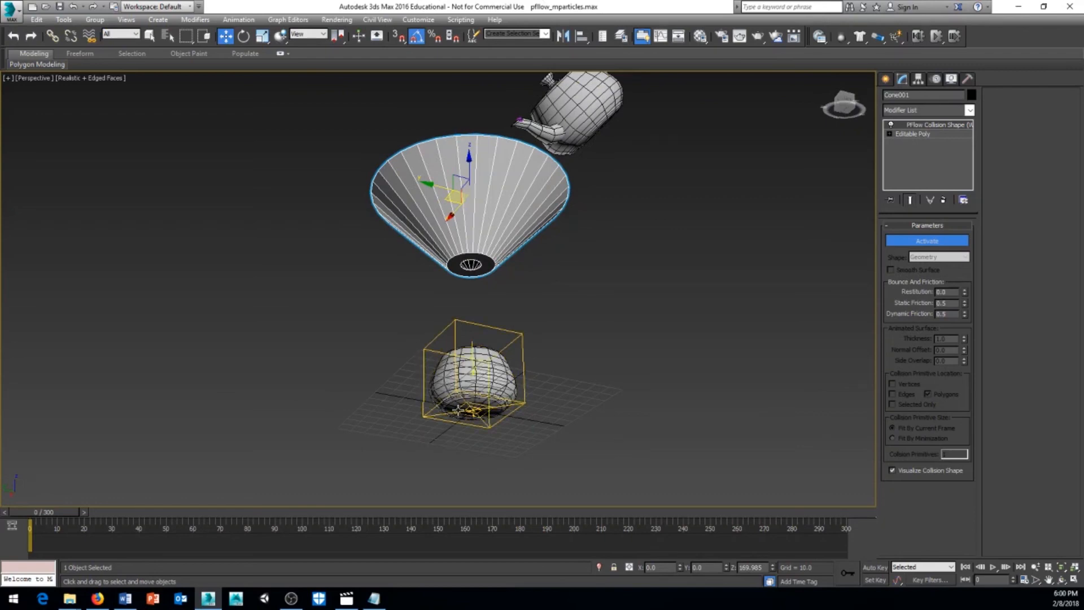
pyautogui.click(472, 411)
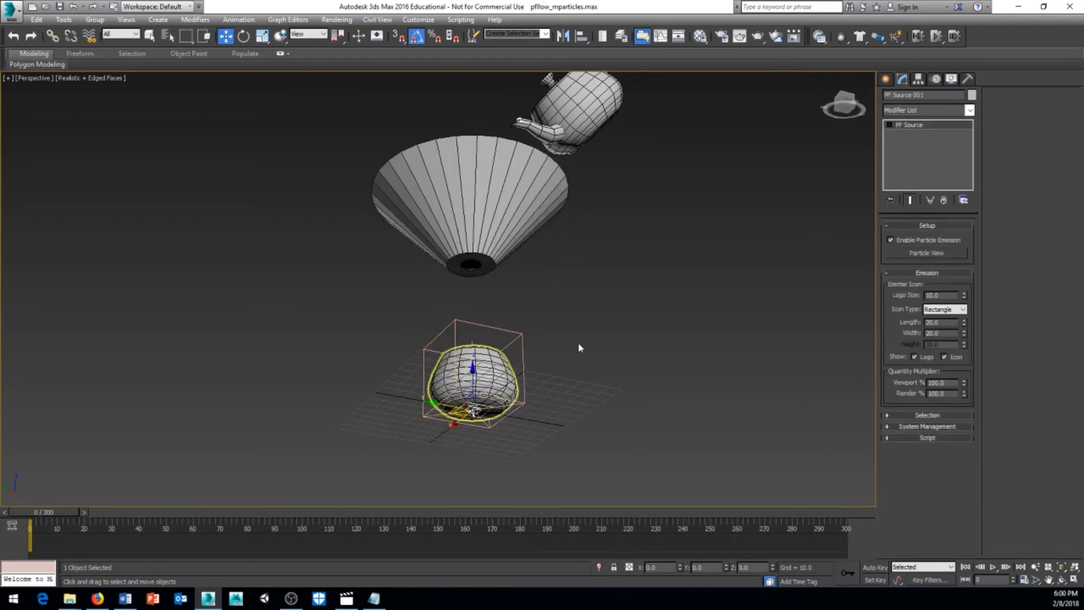
pyautogui.click(926, 253)
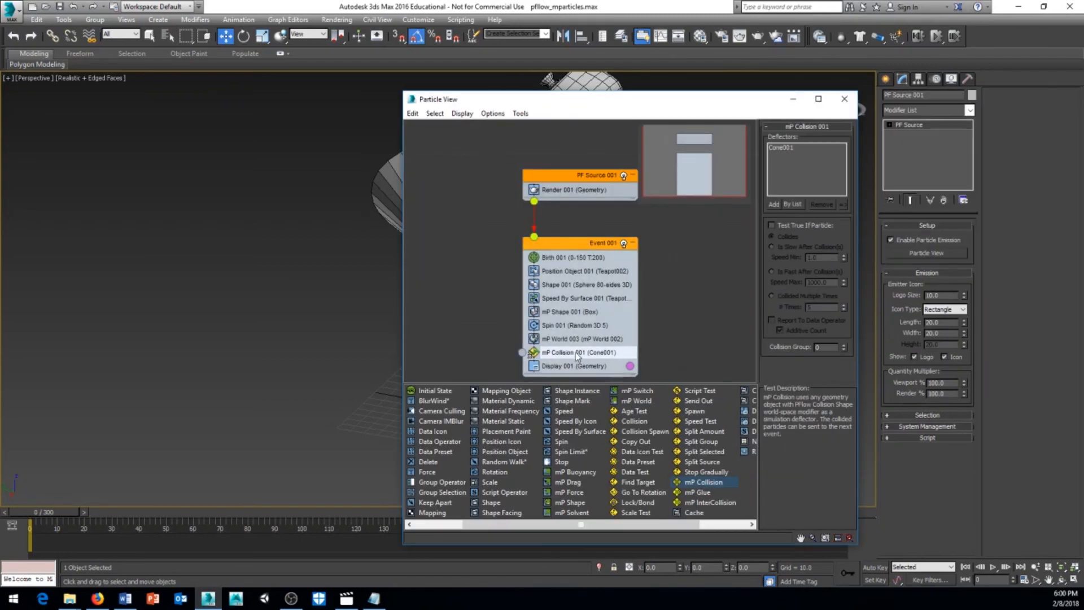
pyautogui.click(558, 342)
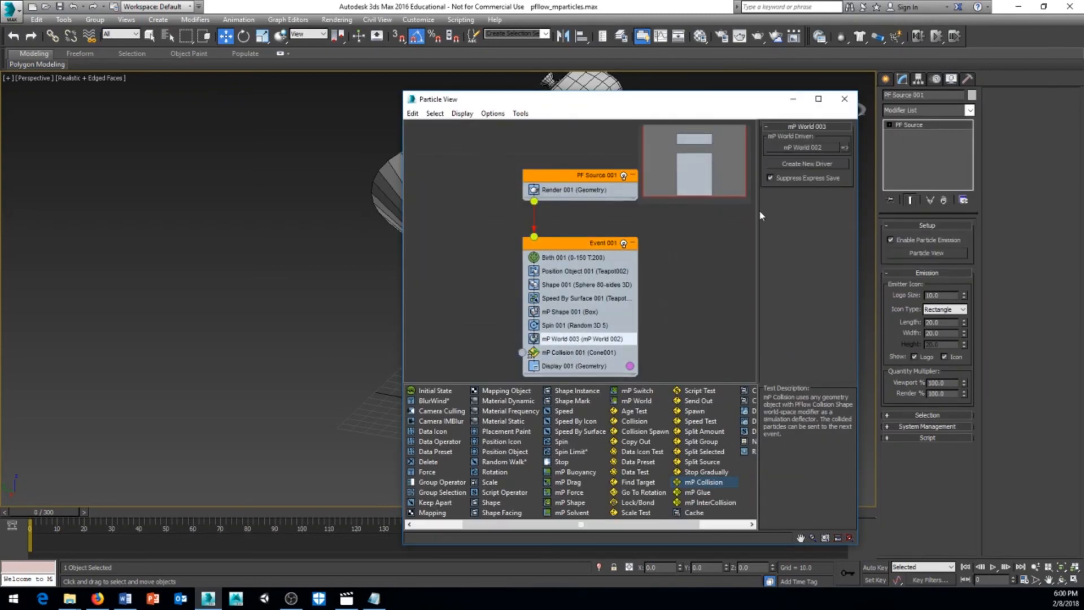
pyautogui.moveTo(759, 109); pyautogui.dragTo(727, 112)
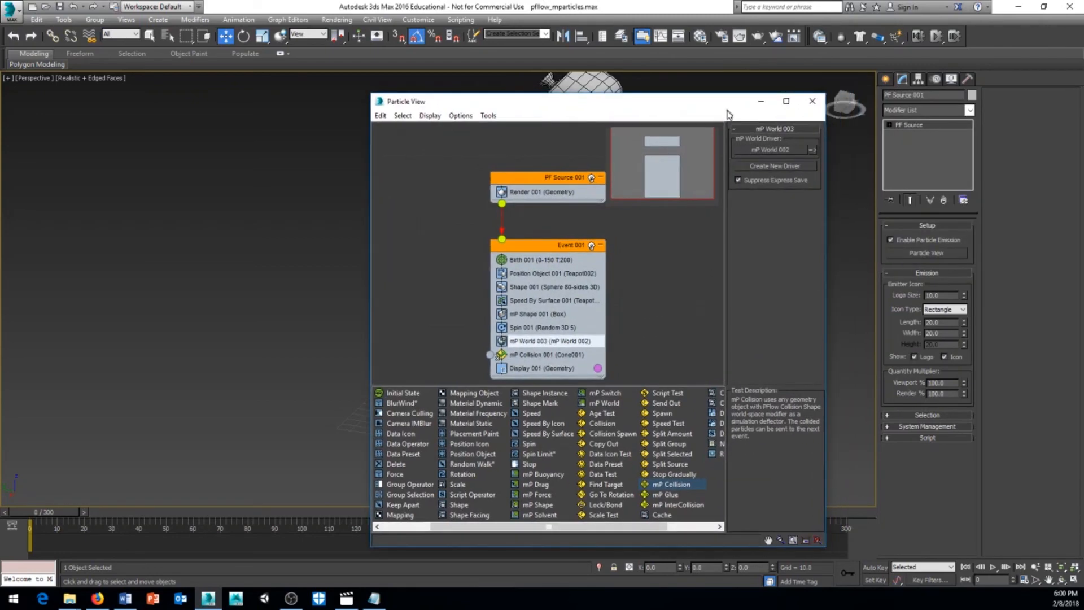
pyautogui.click(812, 150)
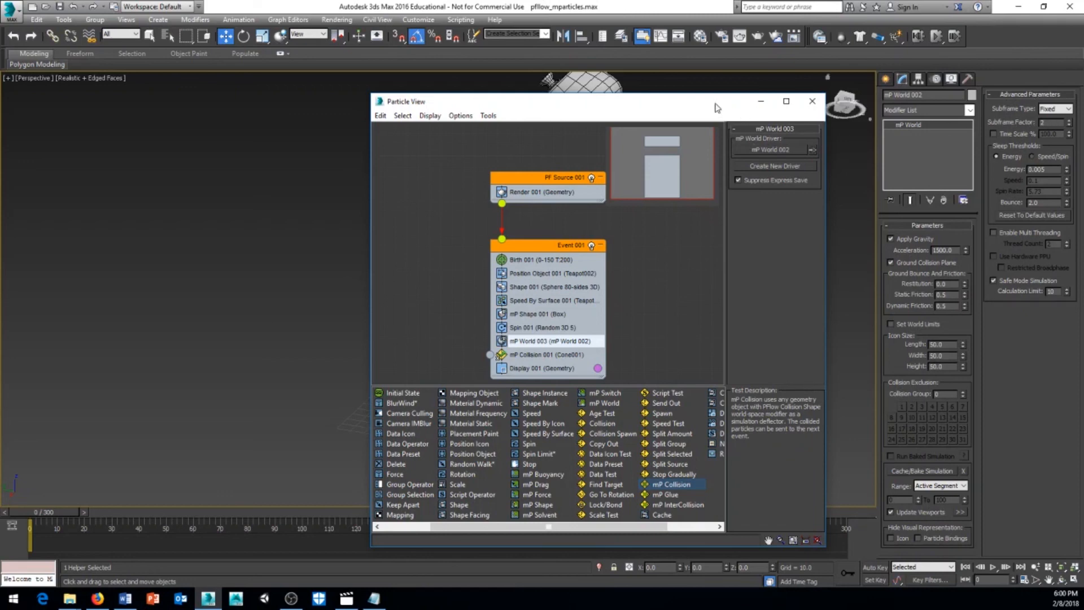
# Step: Set the mP World driver's Subframe Factor to 8 and move Particle View clear of the scene
pyautogui.moveTo(694, 94); pyautogui.dragTo(209, 173)
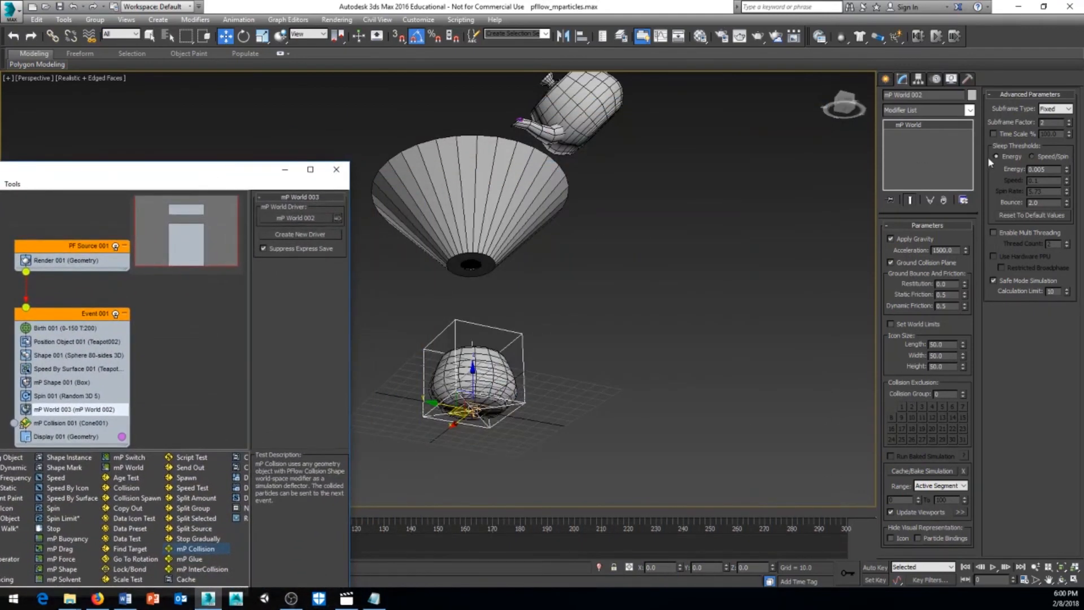
pyautogui.doubleClick(1052, 122)
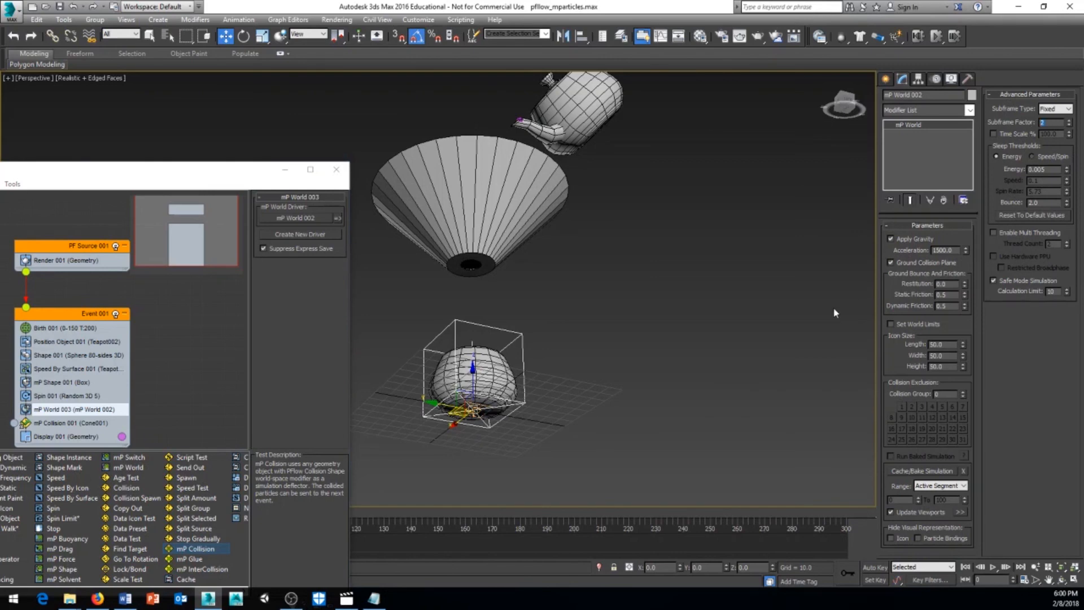
pyautogui.keyDown('alt'); pyautogui.moveTo(755, 337); pyautogui.dragTo(654, 266, button='middle'); pyautogui.keyUp('alt')
pyautogui.moveTo(225, 175); pyautogui.dragTo(0, 146)
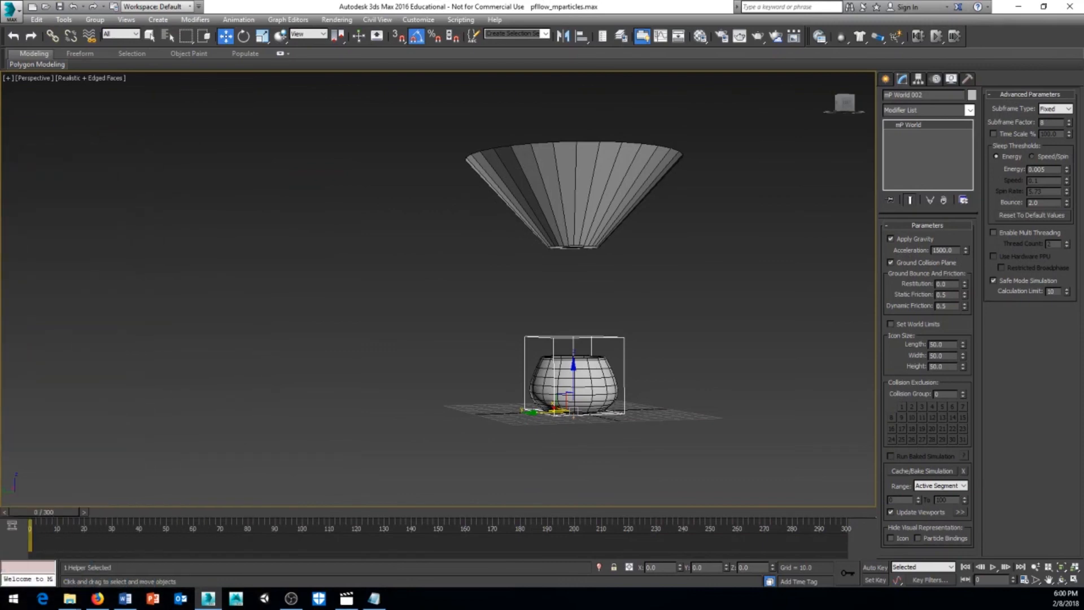
# Step: Scrub to frame 38 and on to frame 66, examining from above how the particles gather inside the funnel
pyautogui.keyDown('alt'); pyautogui.moveTo(312, 392); pyautogui.dragTo(127, 511, button='middle'); pyautogui.keyUp('alt')
pyautogui.moveTo(57, 515); pyautogui.dragTo(161, 516)
pyautogui.press('w')
pyautogui.keyDown('alt'); pyautogui.moveTo(563, 389); pyautogui.dragTo(519, 395, button='middle'); pyautogui.keyUp('alt')
pyautogui.scroll(1, 518, 385)
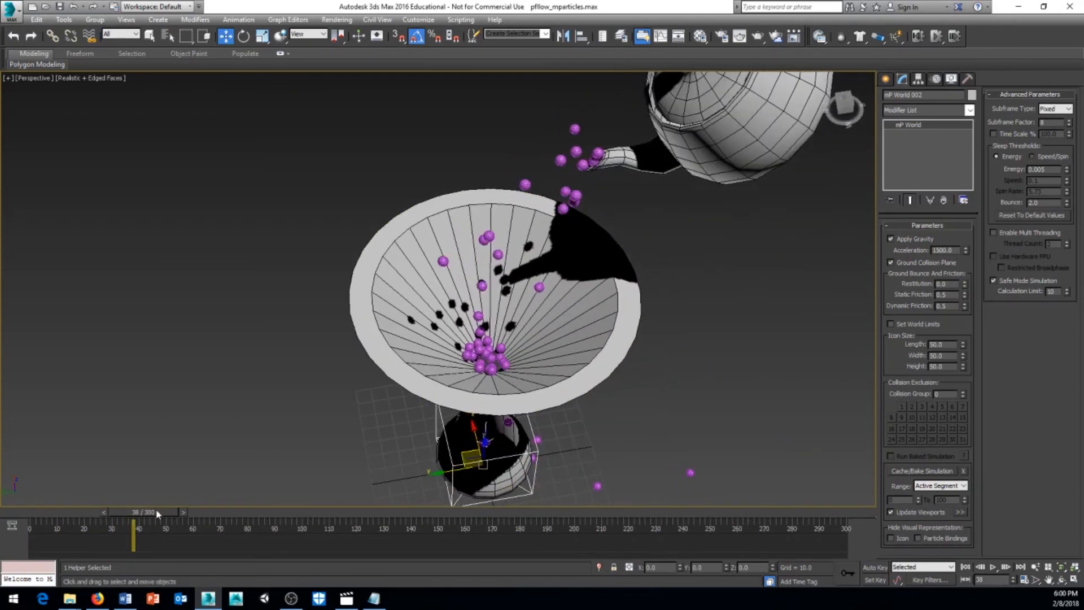
pyautogui.moveTo(157, 513); pyautogui.dragTo(232, 524)
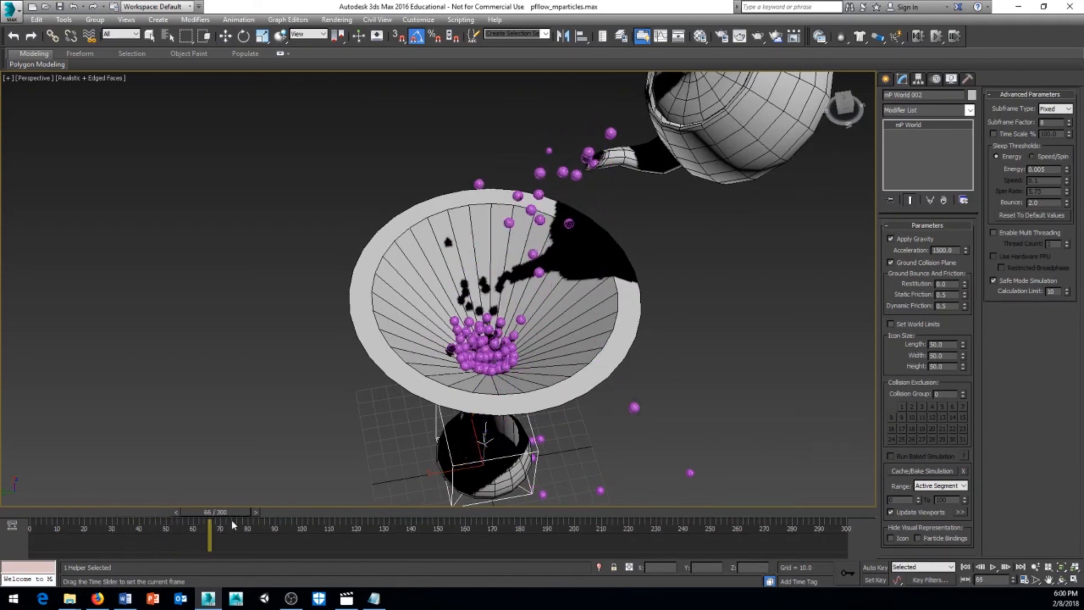
pyautogui.press('w')
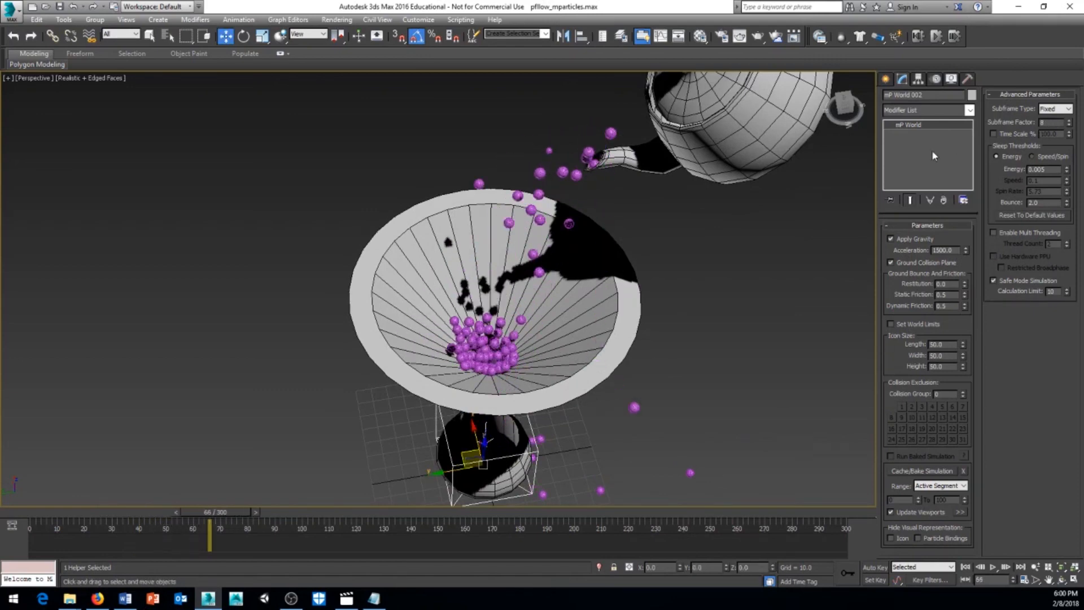
# Step: Advance to frame 128 and examine the funnel's outlet from below and from the side
pyautogui.keyDown('alt'); pyautogui.moveTo(507, 333); pyautogui.dragTo(511, 302, button='middle'); pyautogui.keyUp('alt')
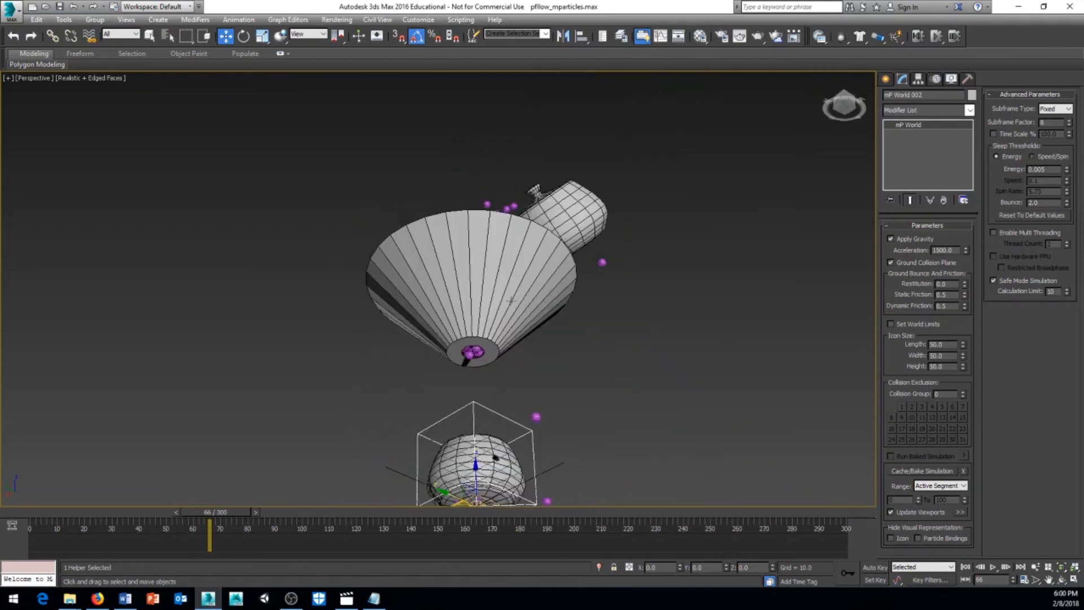
pyautogui.moveTo(251, 511); pyautogui.dragTo(408, 518)
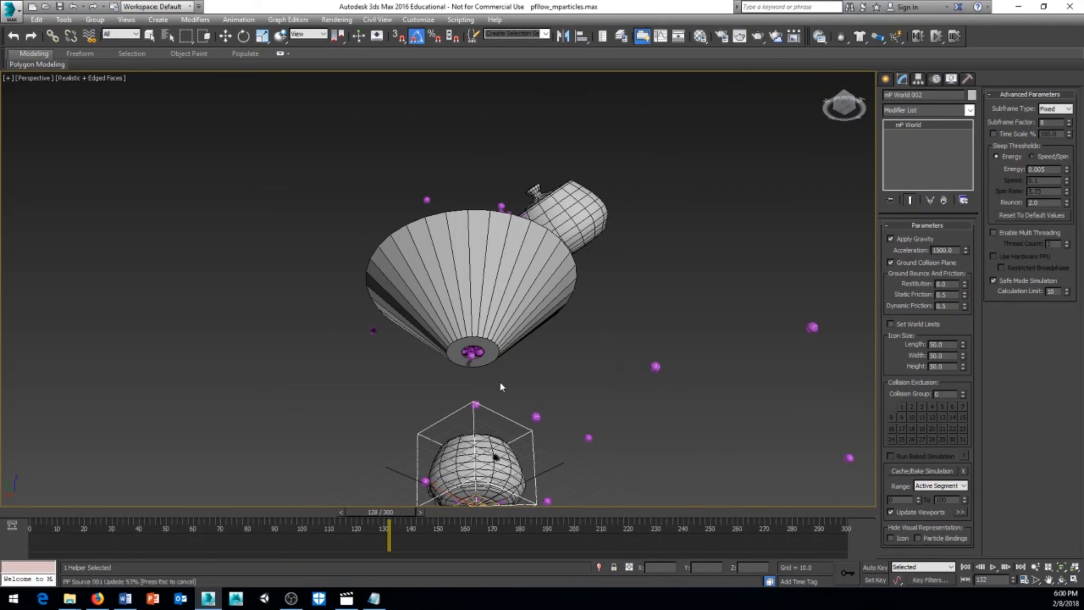
pyautogui.press('w')
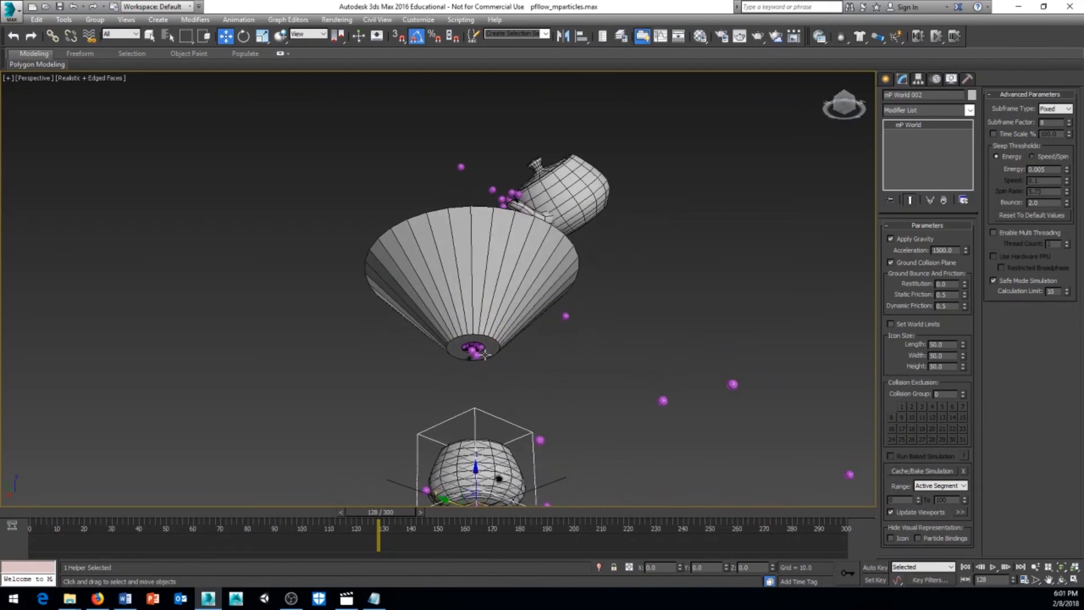
pyautogui.keyDown('alt'); pyautogui.moveTo(515, 353); pyautogui.dragTo(520, 430, button='middle'); pyautogui.keyUp('alt')
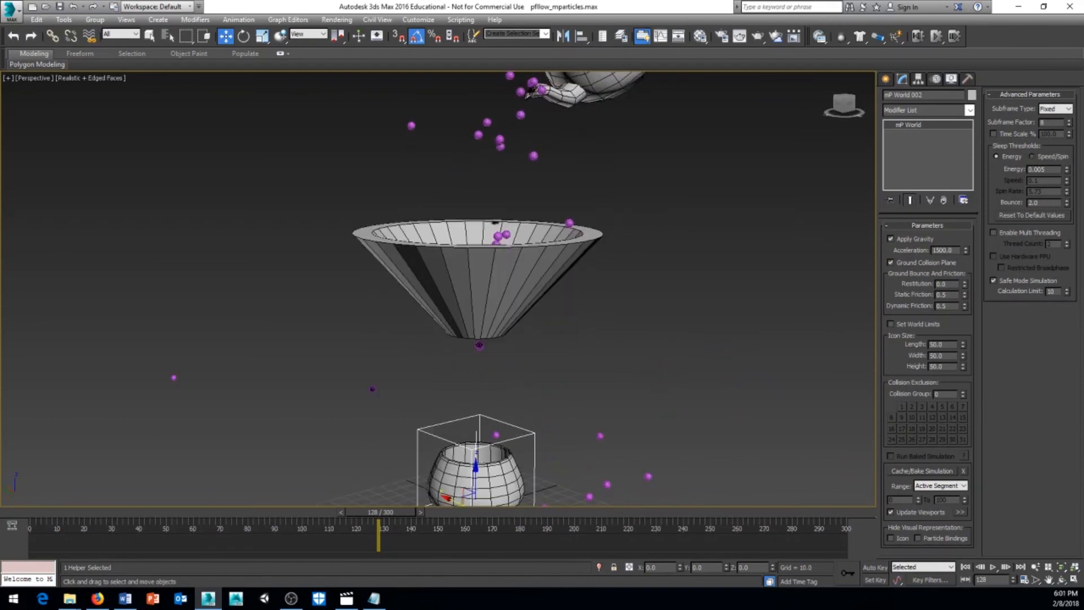
# Step: Reopen Particle View, set the Shape 001 operator's sphere size to 2.5, and move the window clear of the scene
pyautogui.press('6')
pyautogui.moveTo(254, 107); pyautogui.dragTo(286, 117)
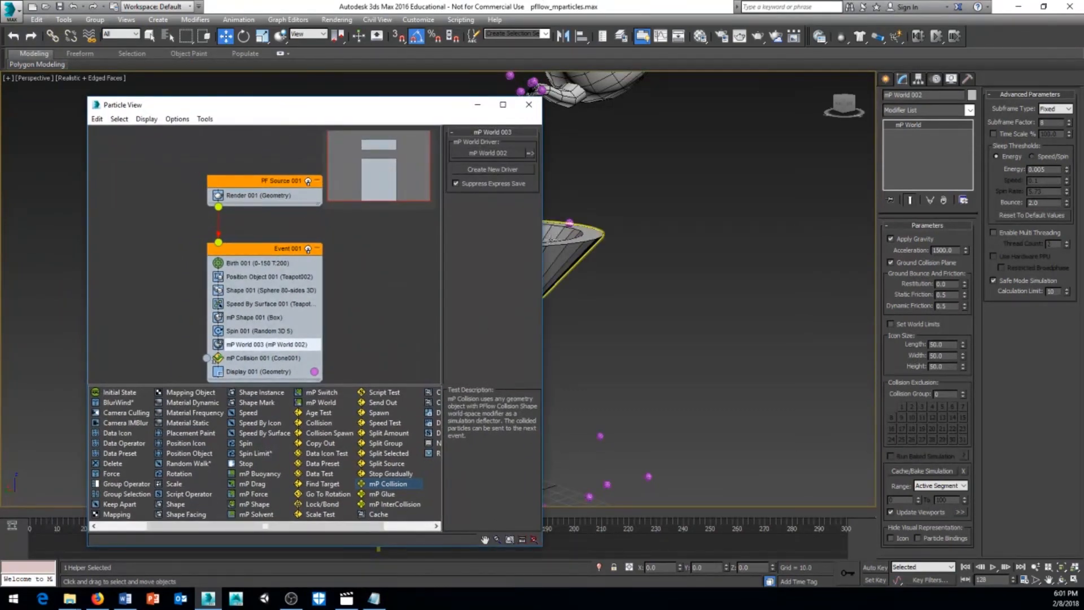
pyautogui.click(240, 291)
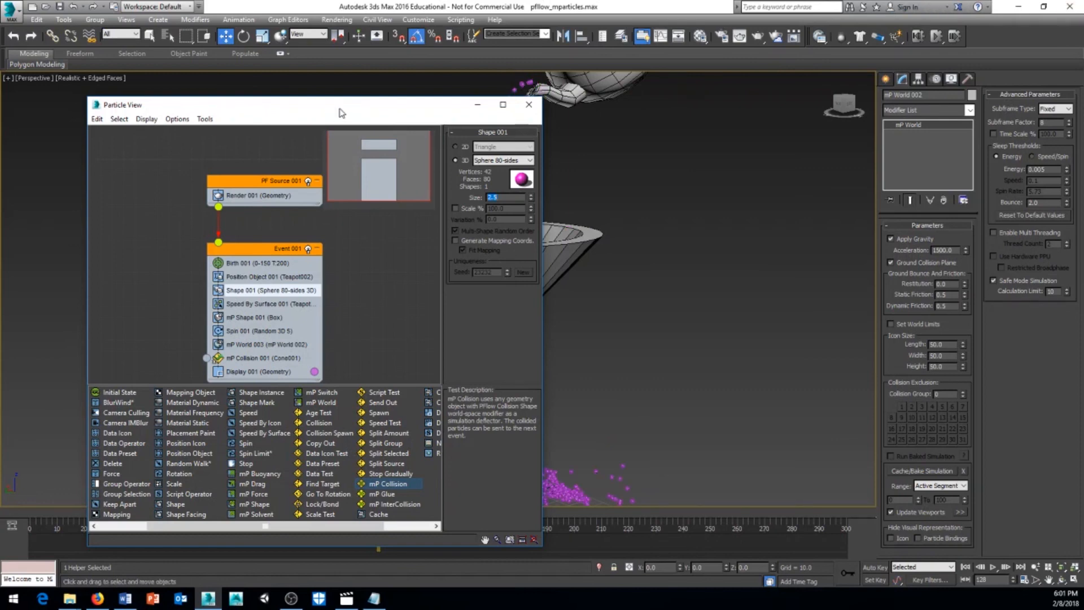
pyautogui.moveTo(340, 107); pyautogui.dragTo(0, 137)
pyautogui.moveTo(390, 230); pyautogui.dragTo(357, 429, button='middle')
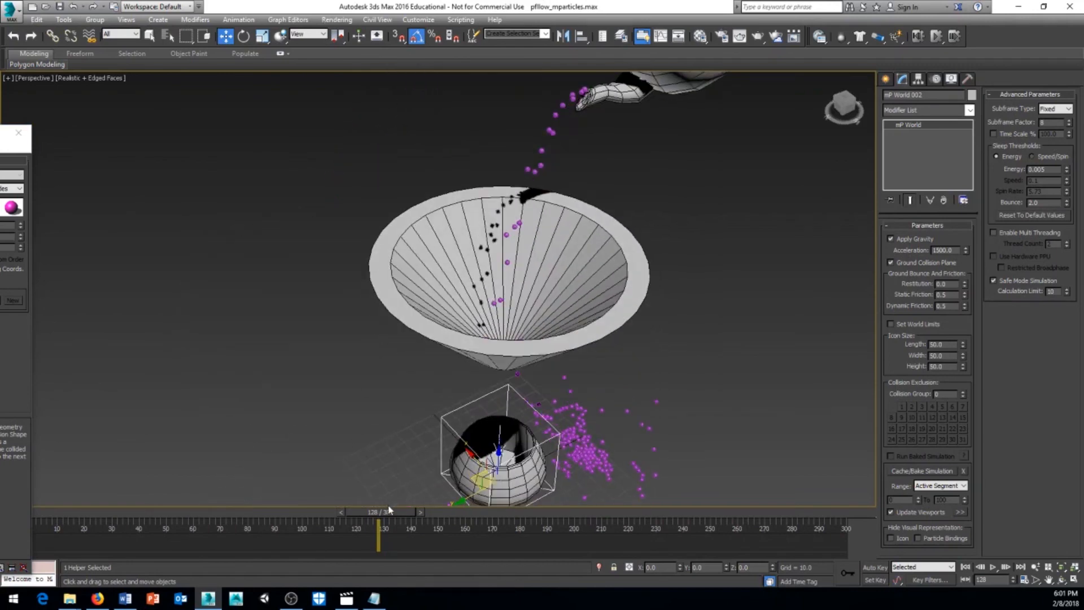
# Step: Put Particle View away, replay from frame 0 to frame 120, and check the particles falling around the bowl again at frame 44
pyautogui.moveTo(388, 509); pyautogui.dragTo(373, 515)
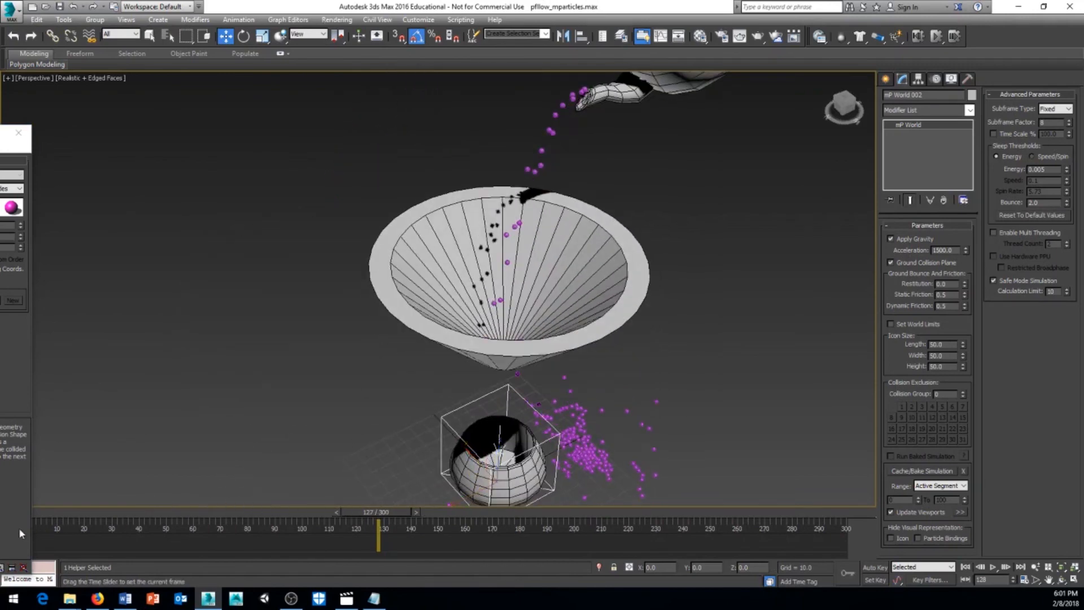
pyautogui.press('Home')
pyautogui.press('6')
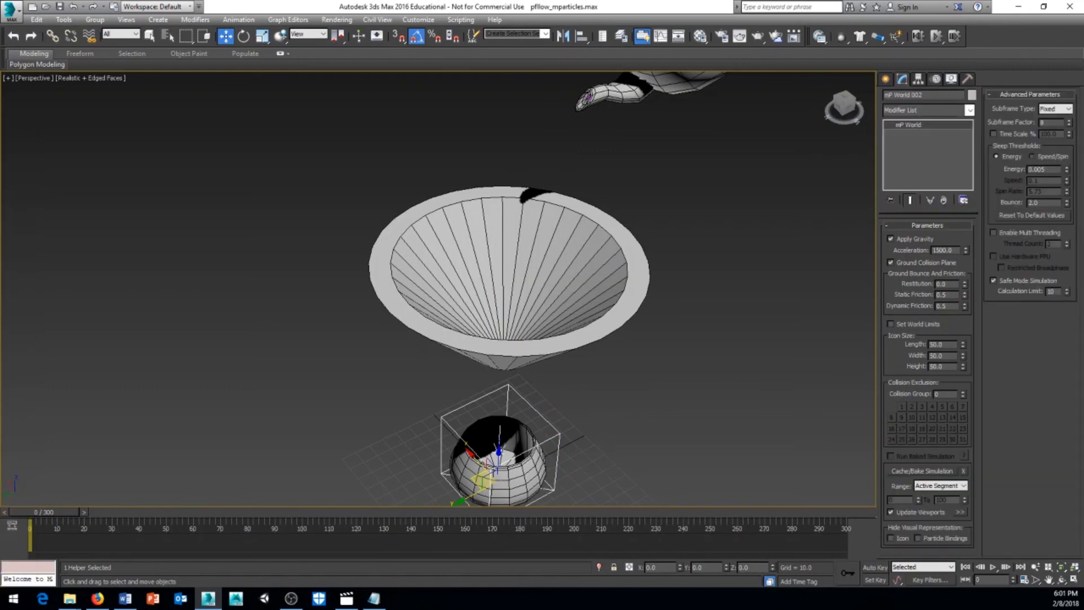
pyautogui.keyDown('alt'); pyautogui.moveTo(433, 274); pyautogui.dragTo(425, 251, button='middle'); pyautogui.keyUp('alt')
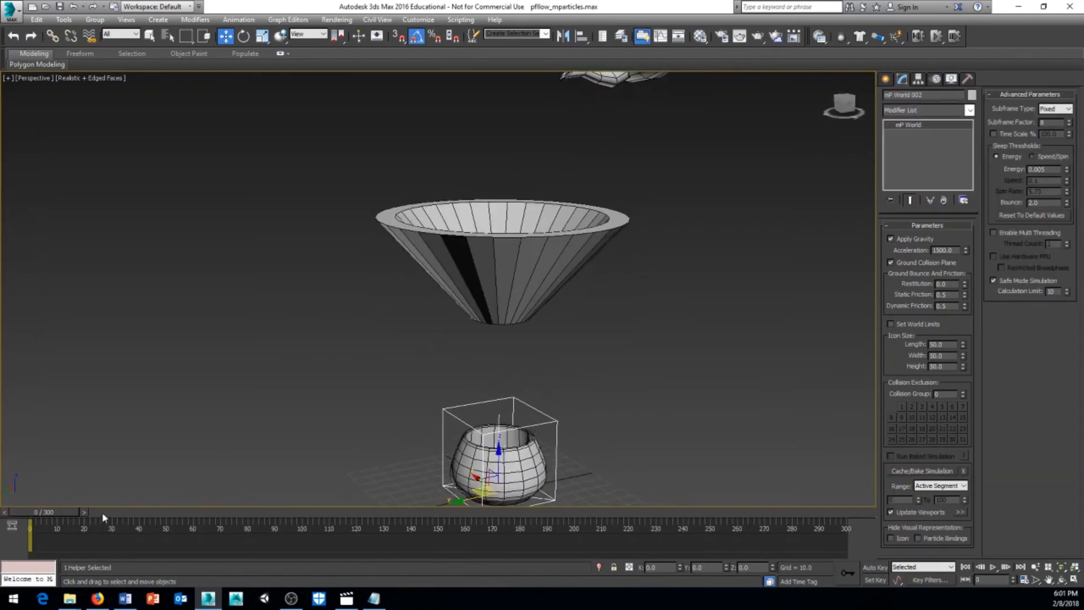
pyautogui.moveTo(61, 517); pyautogui.dragTo(339, 572)
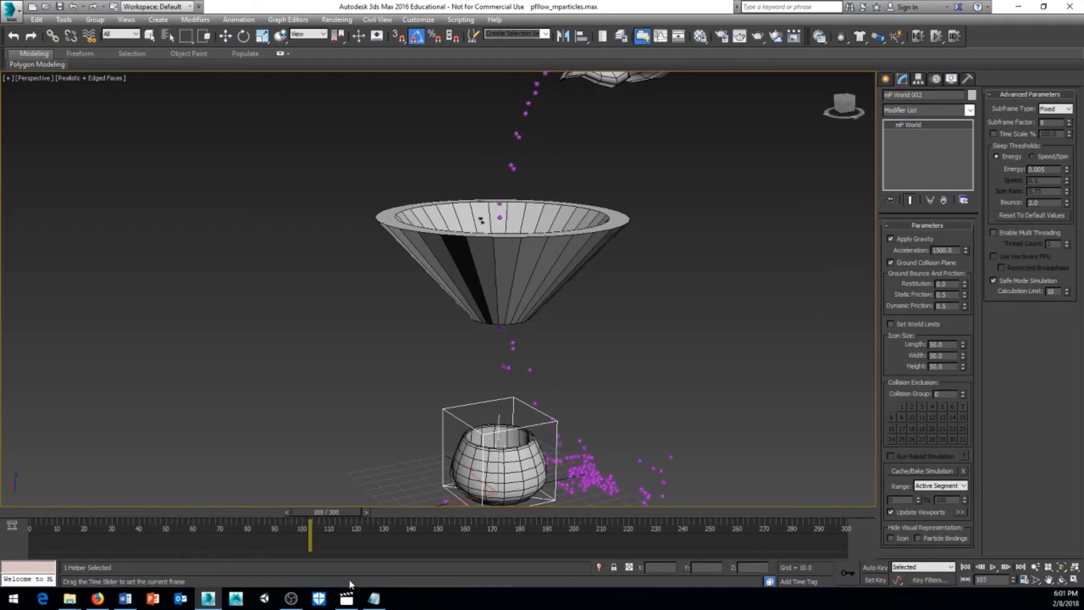
pyautogui.press('w')
pyautogui.keyDown('alt'); pyautogui.moveTo(487, 456); pyautogui.dragTo(415, 386, button='middle'); pyautogui.keyUp('alt')
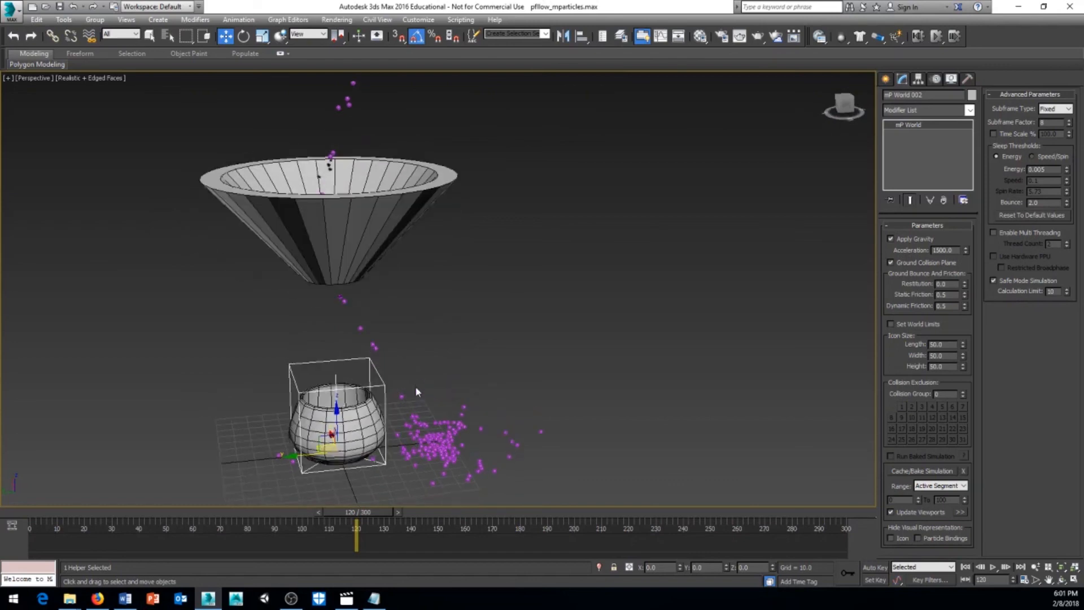
pyautogui.click(318, 511)
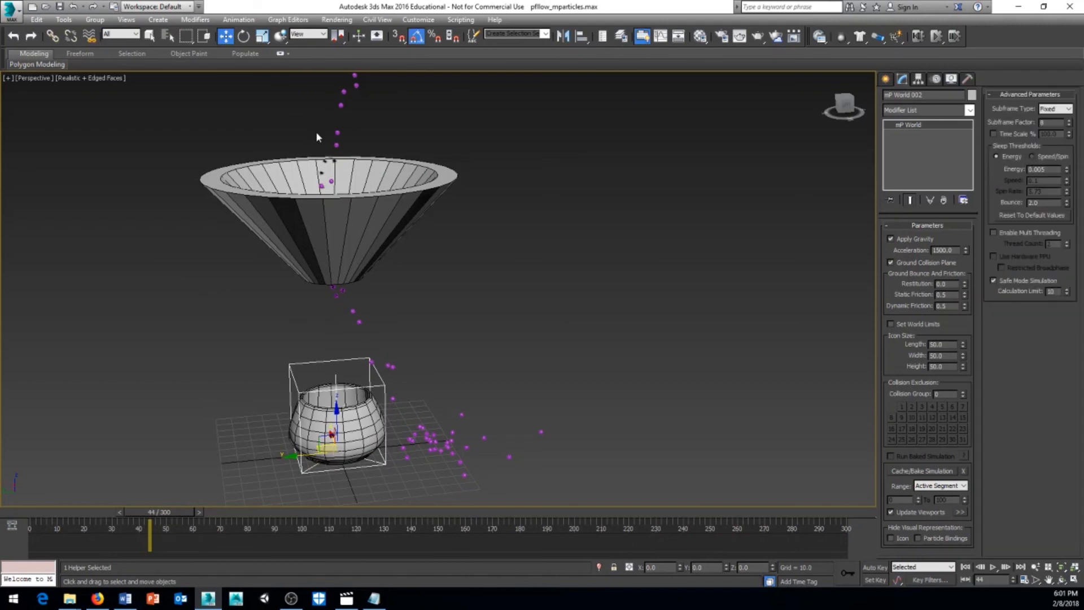
# Step: Set the Shape 001 operator's sphere size to 4 in Particle View, preview the flow up to frame 94, and return to frame 0
pyautogui.moveTo(0, 131); pyautogui.dragTo(712, 114)
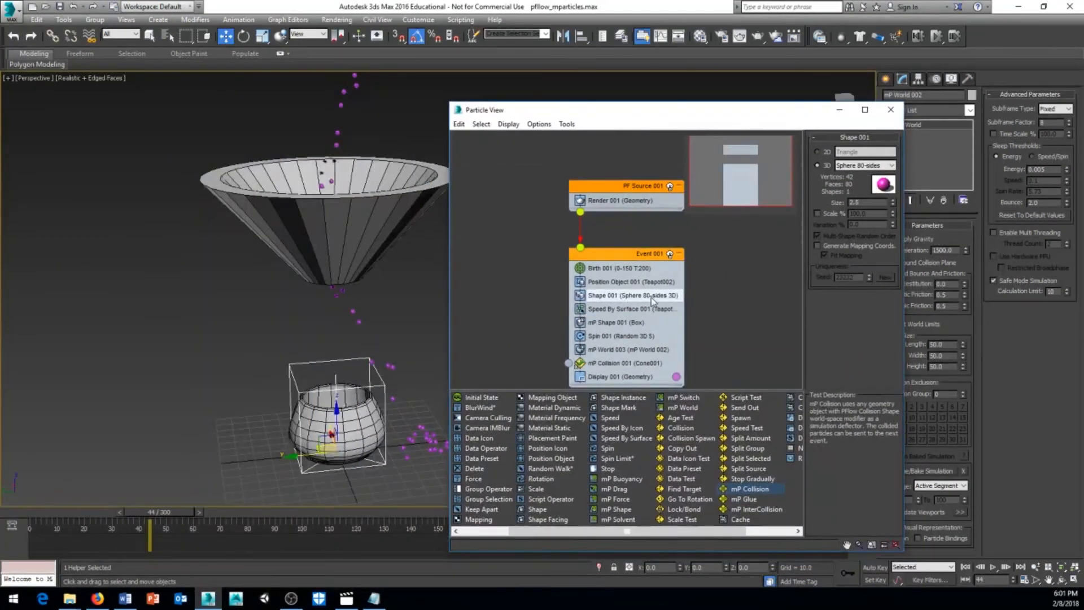
pyautogui.moveTo(404, 337); pyautogui.dragTo(328, 351, button='middle')
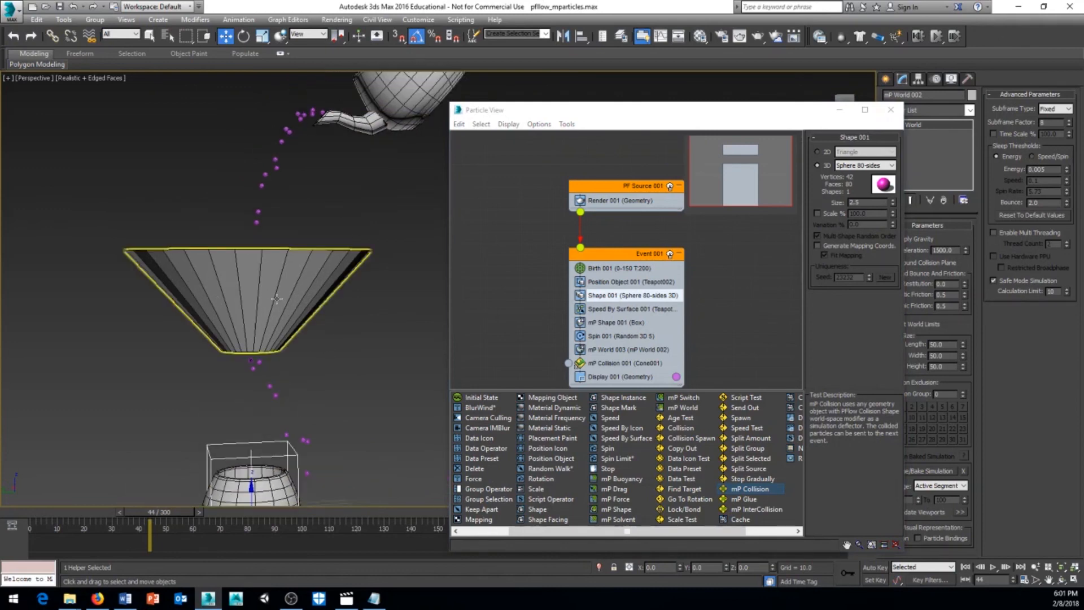
pyautogui.moveTo(352, 278); pyautogui.dragTo(309, 242, button='middle')
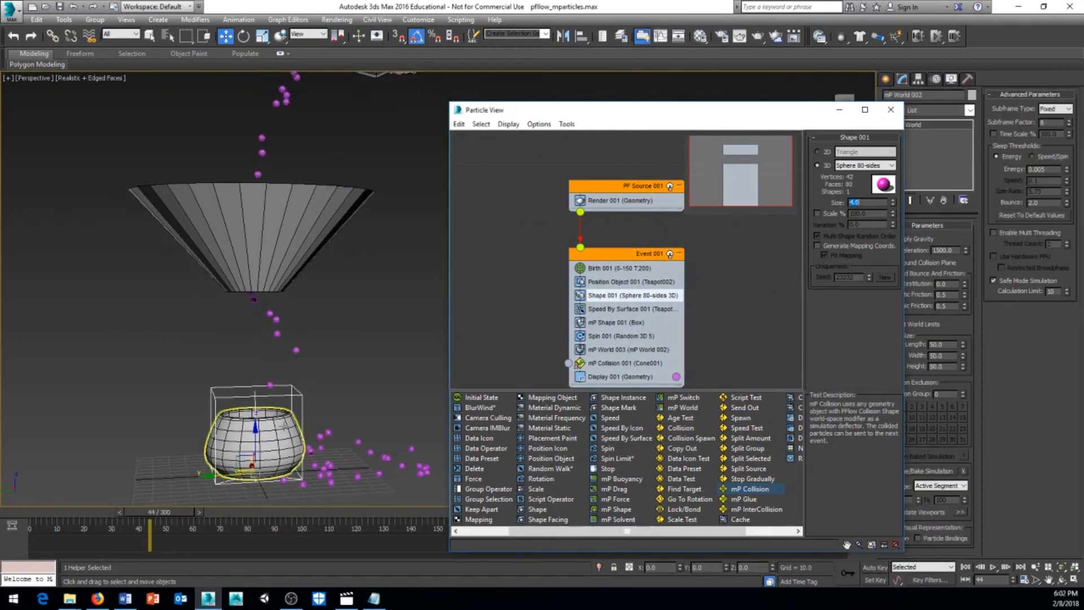
pyautogui.moveTo(167, 516); pyautogui.dragTo(310, 514)
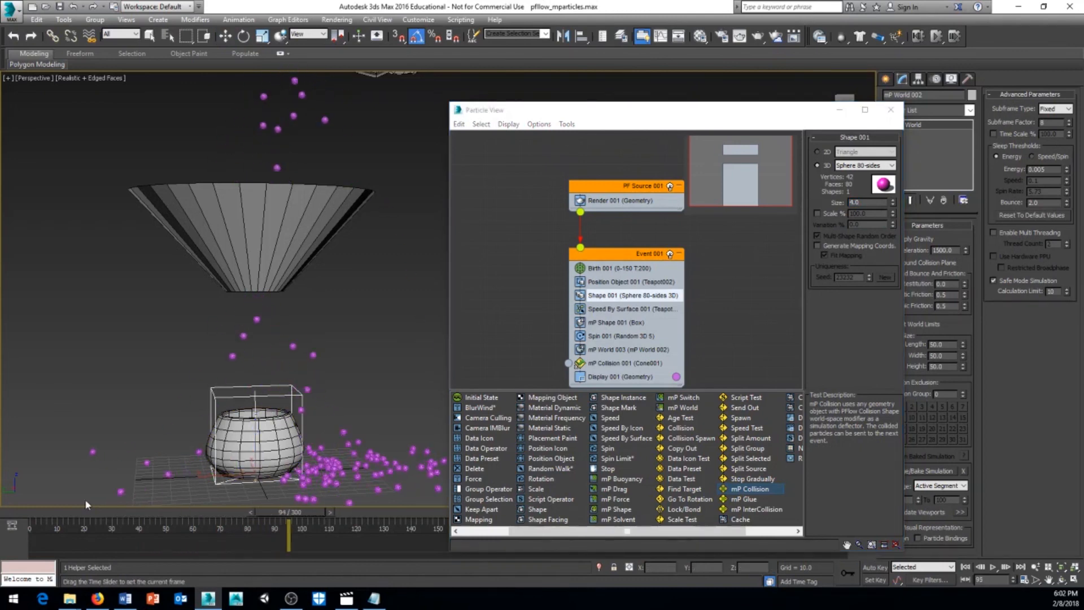
pyautogui.click(15, 511)
pyautogui.press('w')
pyautogui.keyDown('alt'); pyautogui.moveTo(203, 361); pyautogui.dragTo(262, 316, button='middle'); pyautogui.keyUp('alt')
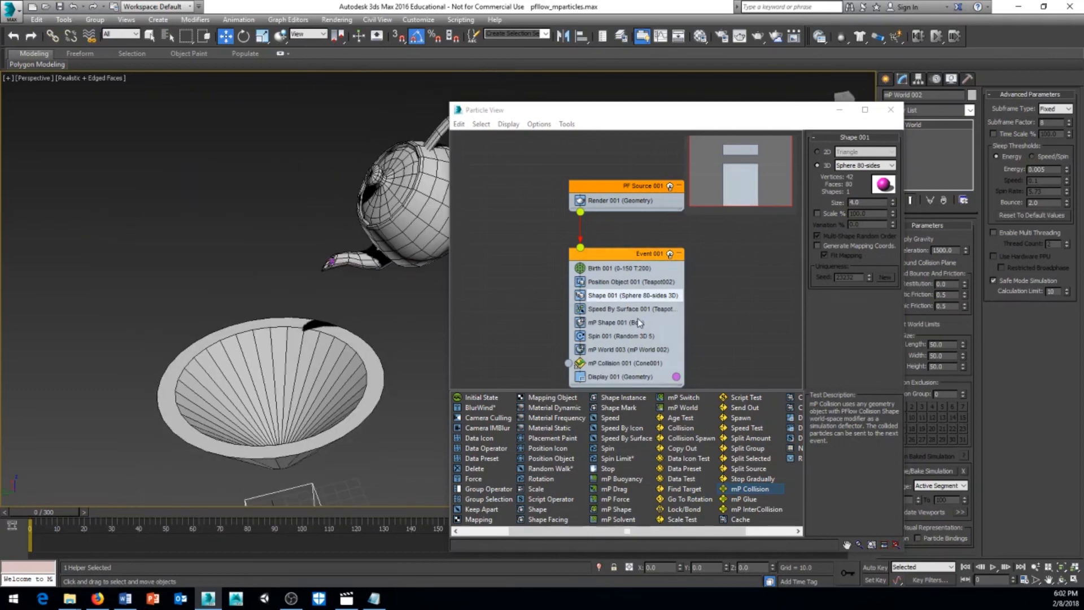
# Step: Try Speed By Surface speeds of 100 and 300, scrubbing the timeline after each to preview where the particles land
pyautogui.click(614, 310)
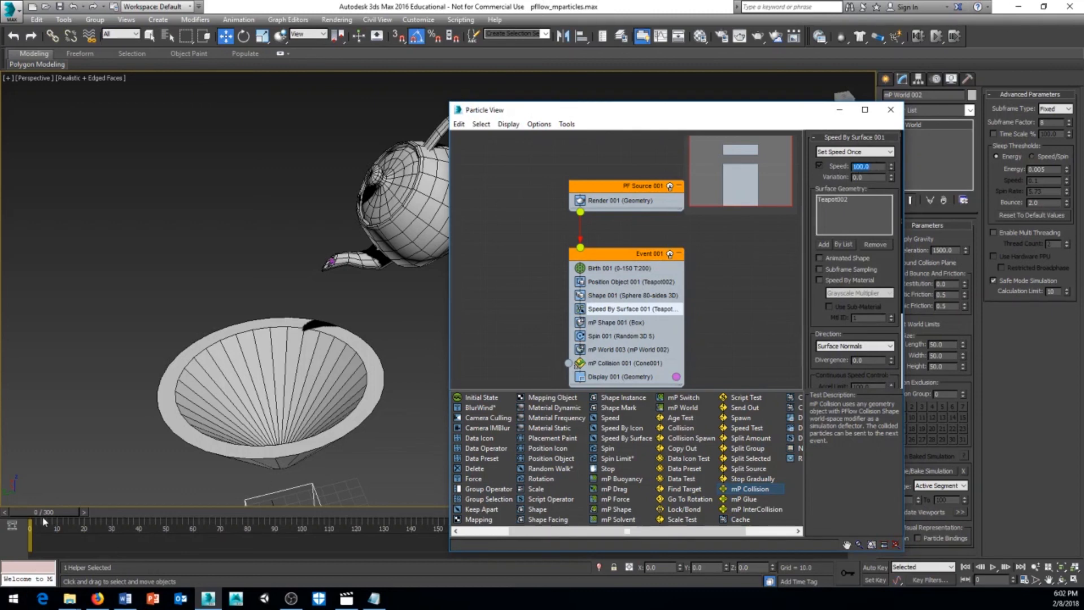
pyautogui.moveTo(44, 515); pyautogui.dragTo(98, 511)
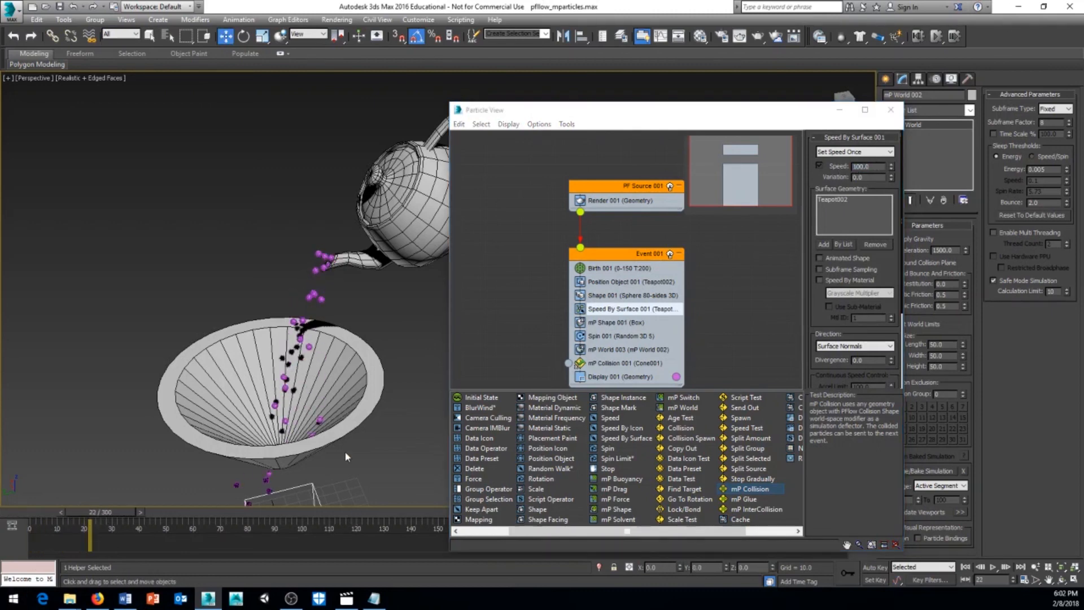
pyautogui.moveTo(346, 456); pyautogui.dragTo(326, 341, button='middle')
pyautogui.moveTo(93, 511); pyautogui.dragTo(205, 535)
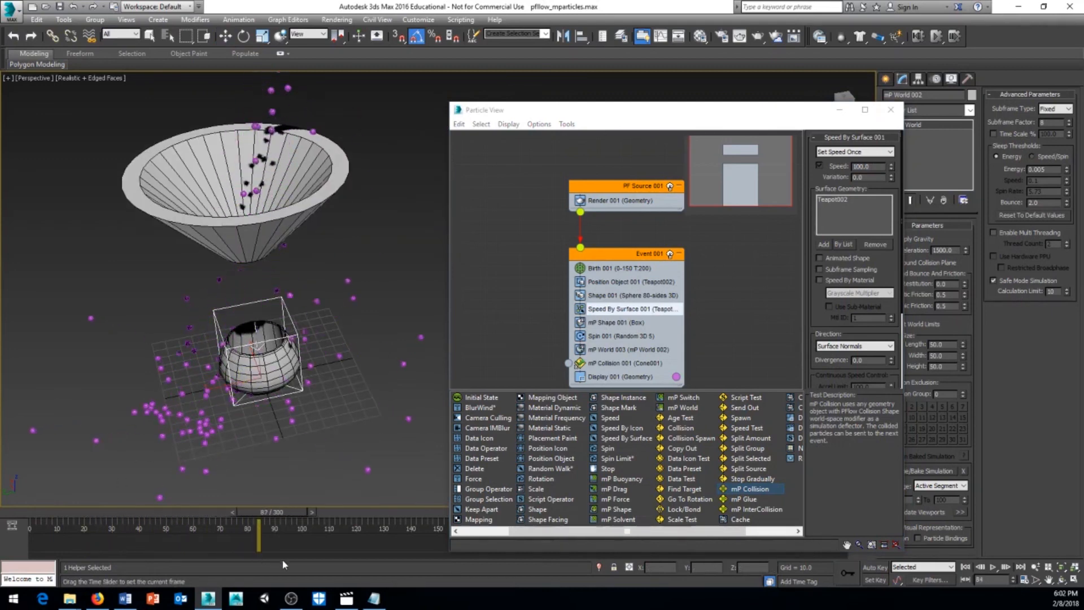
pyautogui.press('Home')
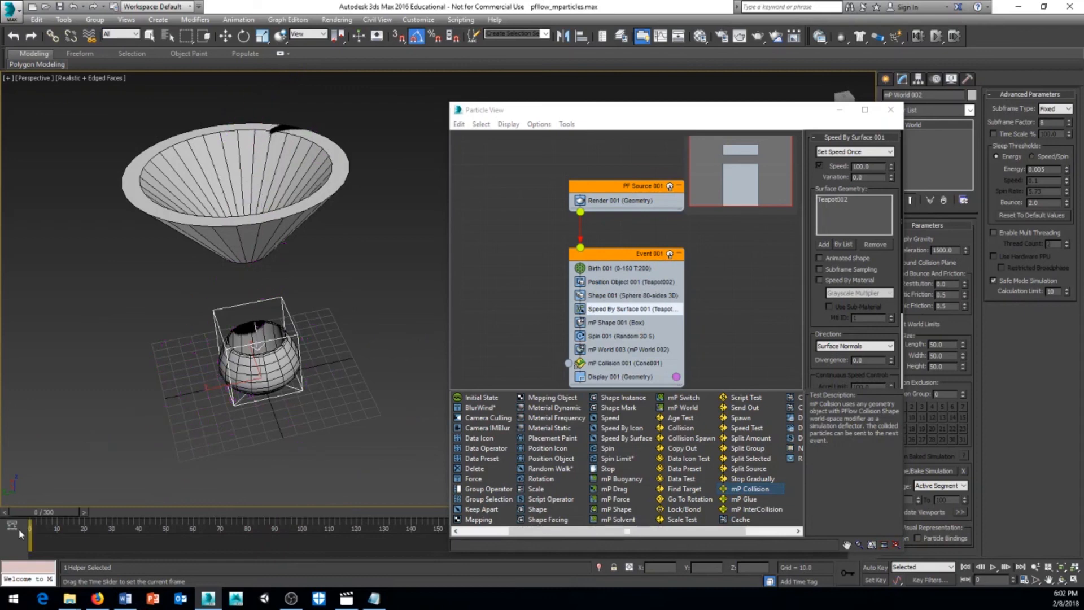
pyautogui.press('w')
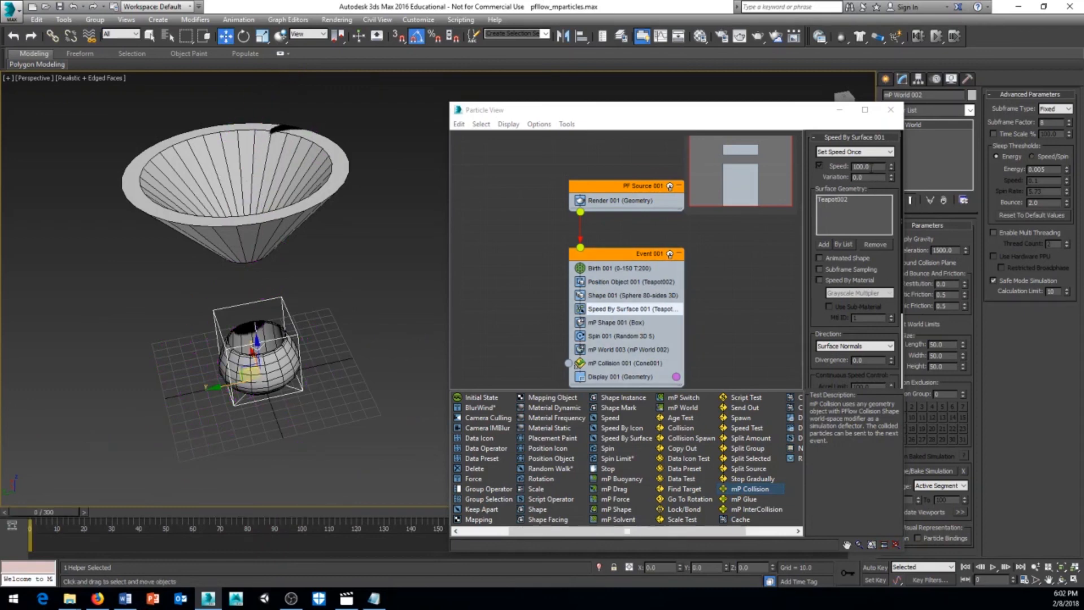
pyautogui.click(862, 166)
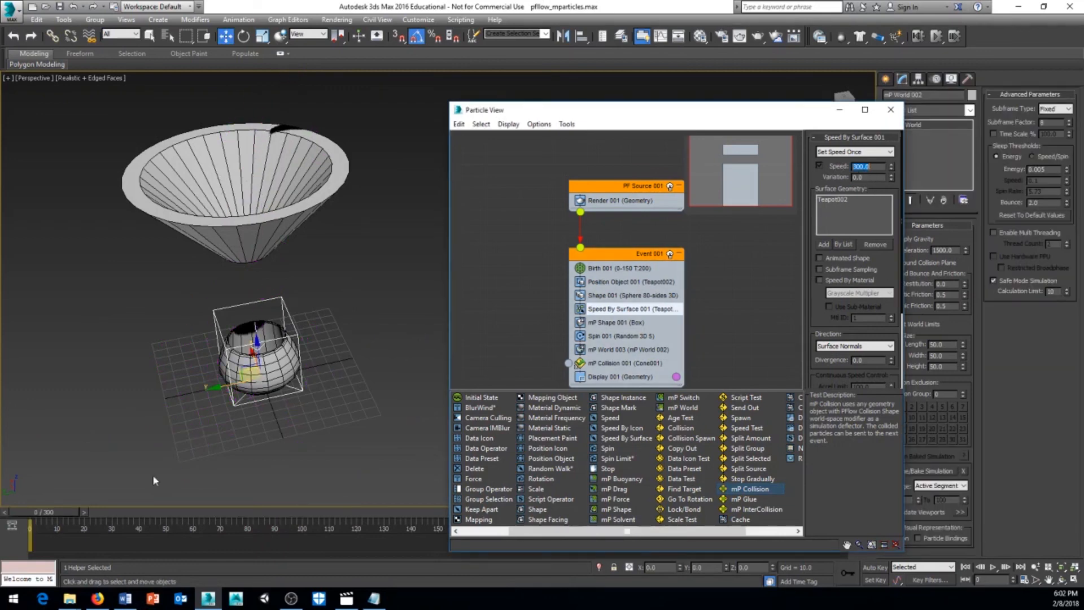
pyautogui.moveTo(64, 509); pyautogui.dragTo(115, 514)
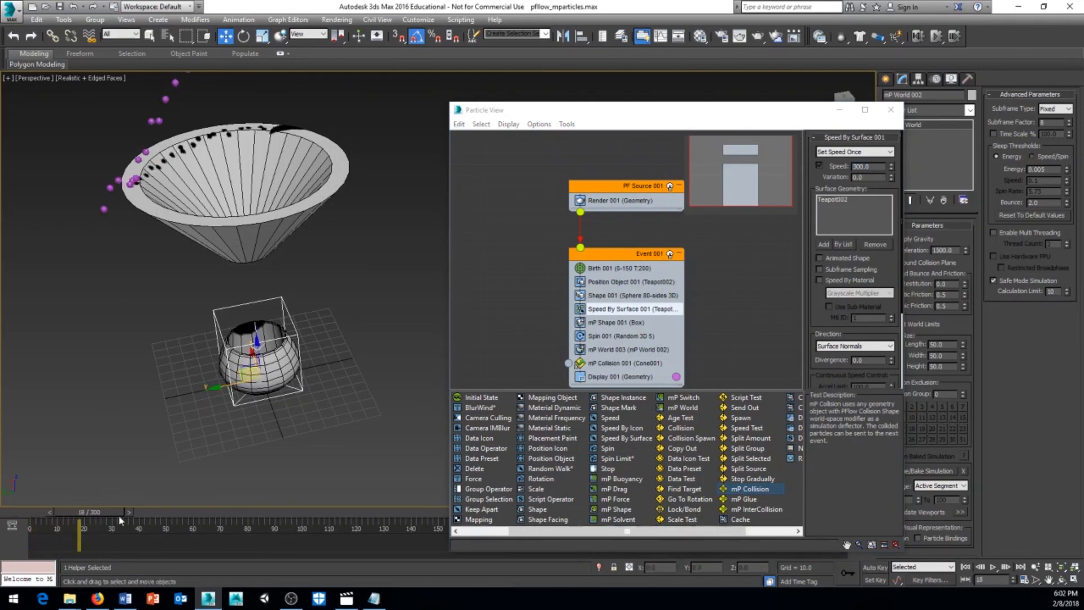
# Step: Set the Speed By Surface 001 operator's speed to 200, preview the pour into the funnel, and return to frame 0
pyautogui.click(878, 166)
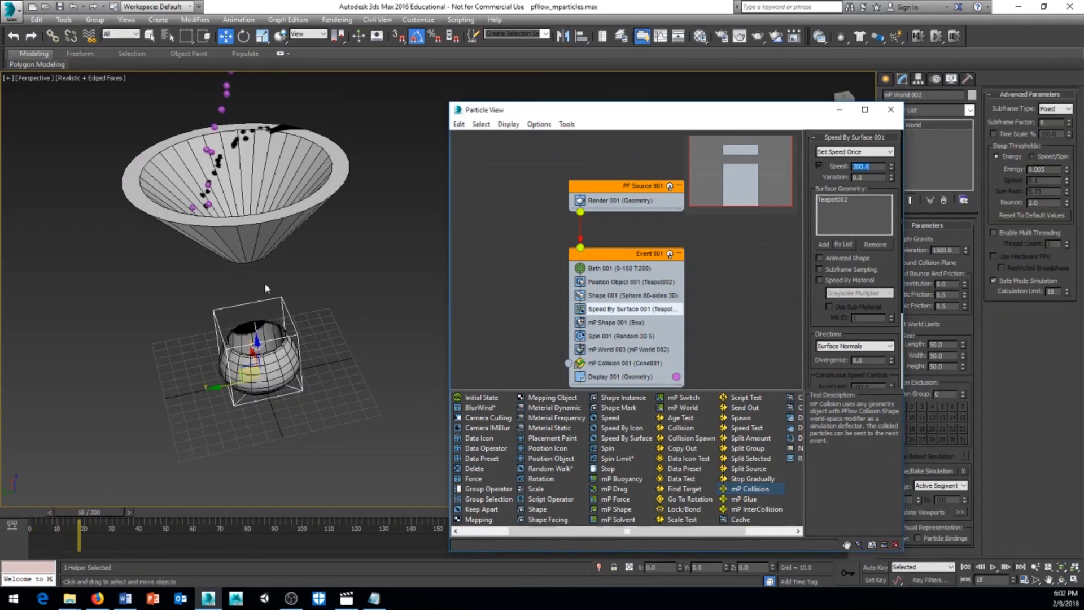
pyautogui.moveTo(264, 282); pyautogui.dragTo(309, 313, button='middle')
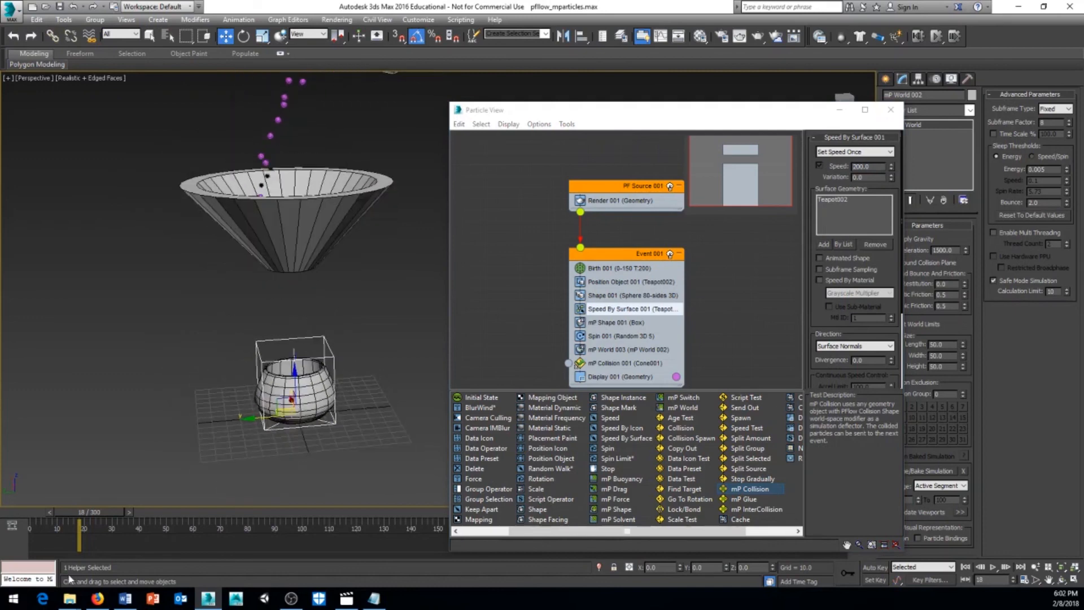
pyautogui.moveTo(112, 517); pyautogui.dragTo(247, 520)
pyautogui.moveTo(163, 523); pyautogui.dragTo(58, 523)
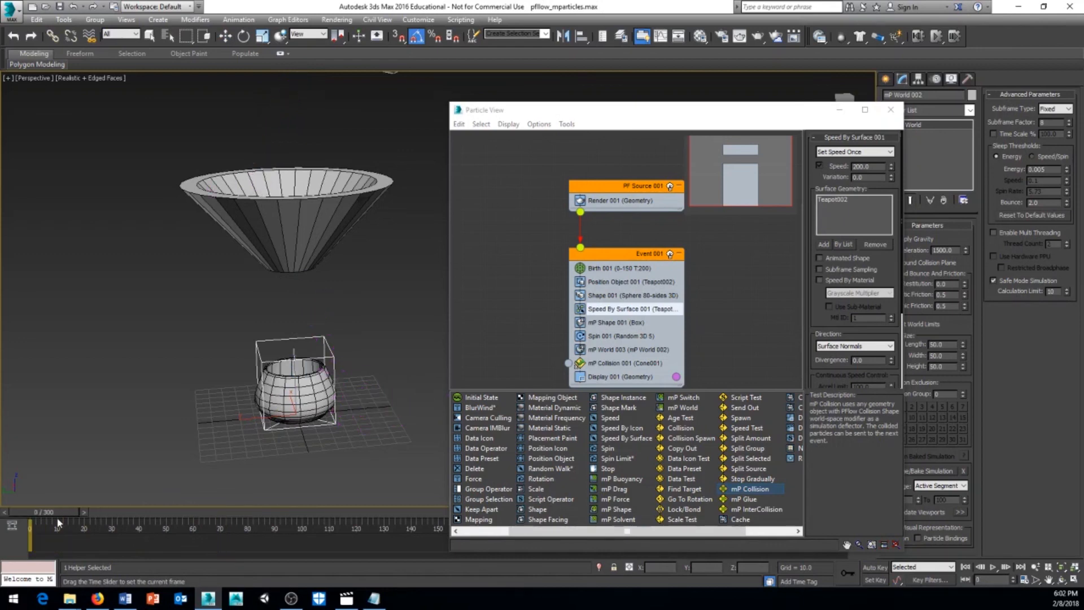
pyautogui.press('w')
# Step: Select the funnel and move it about 26 units along the Y axis
pyautogui.click(299, 255)
pyautogui.moveTo(345, 268); pyautogui.dragTo(329, 302, button='middle')
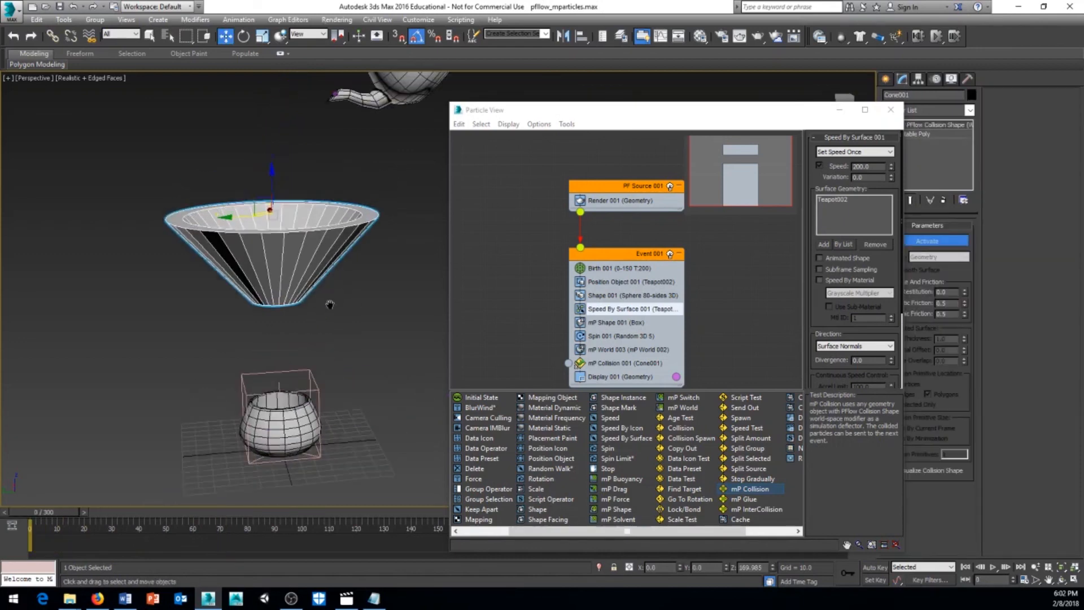
pyautogui.moveTo(235, 219); pyautogui.dragTo(197, 222)
# Step: Scrub to frame 71 and examine from close up how the falling particles meet the bowl
pyautogui.moveTo(52, 512); pyautogui.dragTo(240, 536)
pyautogui.press('w')
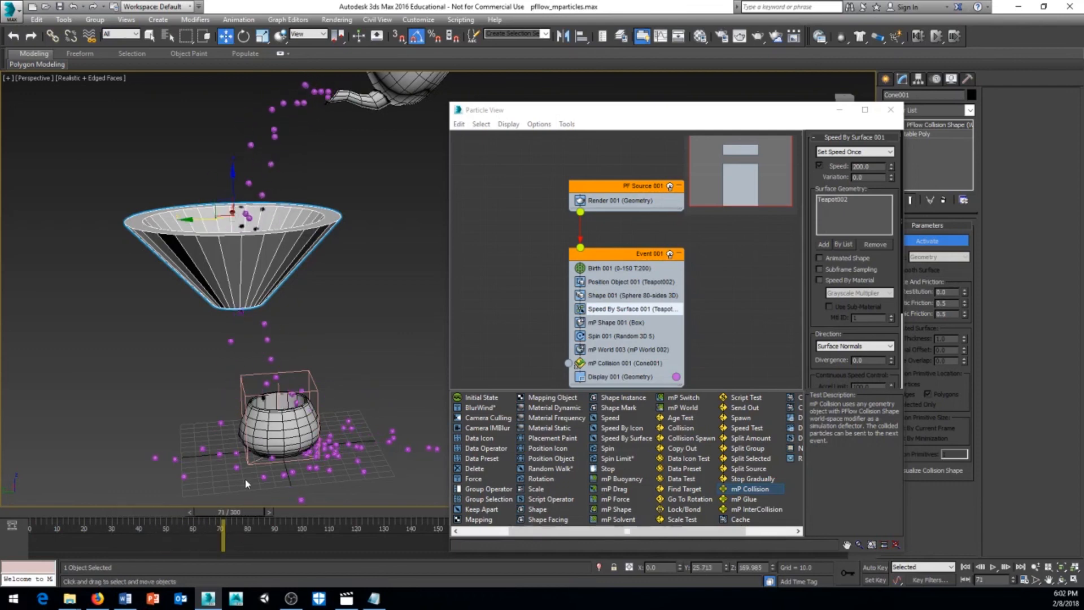
pyautogui.keyDown('alt'); pyautogui.moveTo(258, 462); pyautogui.dragTo(263, 491, button='middle'); pyautogui.keyUp('alt')
pyautogui.scroll(10, 286, 492)
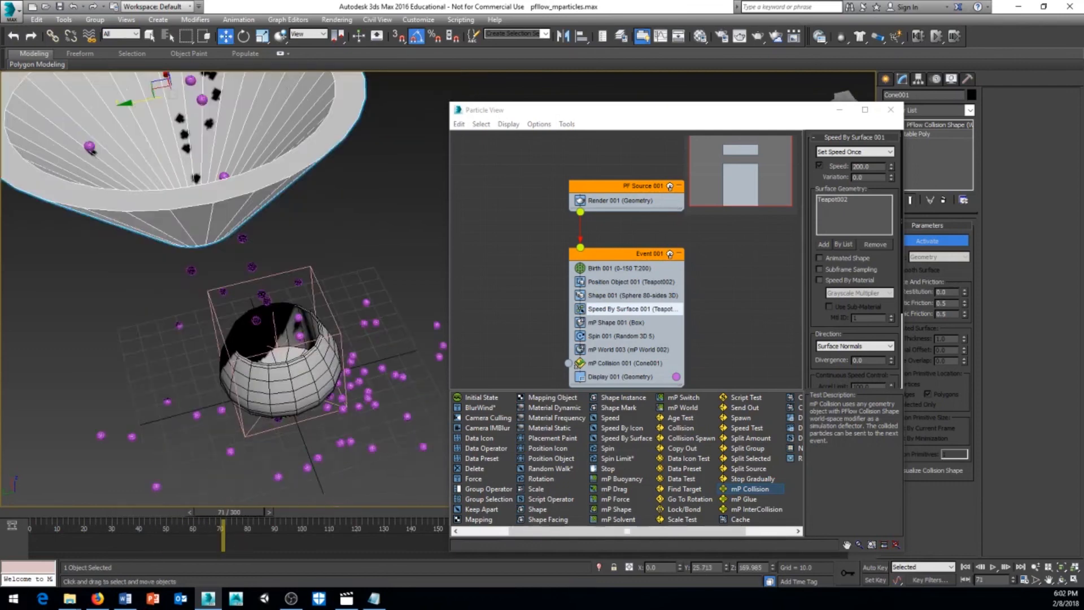
pyautogui.keyDown('alt'); pyautogui.moveTo(300, 350); pyautogui.dragTo(320, 405, button='middle'); pyautogui.keyUp('alt')
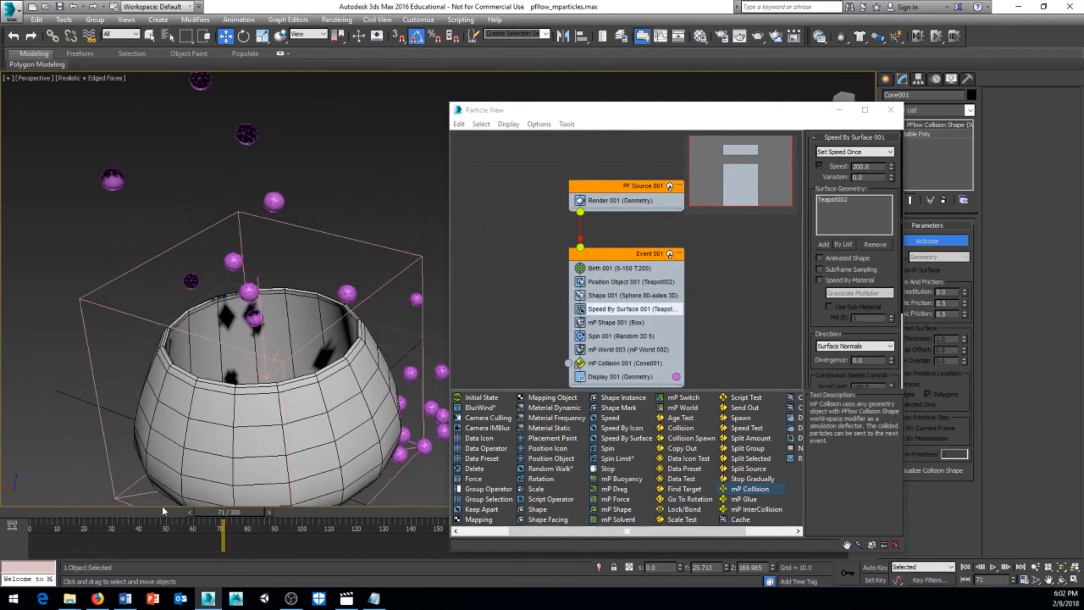
# Step: Replay the pour from frame 0 to about frame 50 to examine how particles meet the bowl, and return to frame 0
pyautogui.click(190, 512)
pyautogui.press('Home')
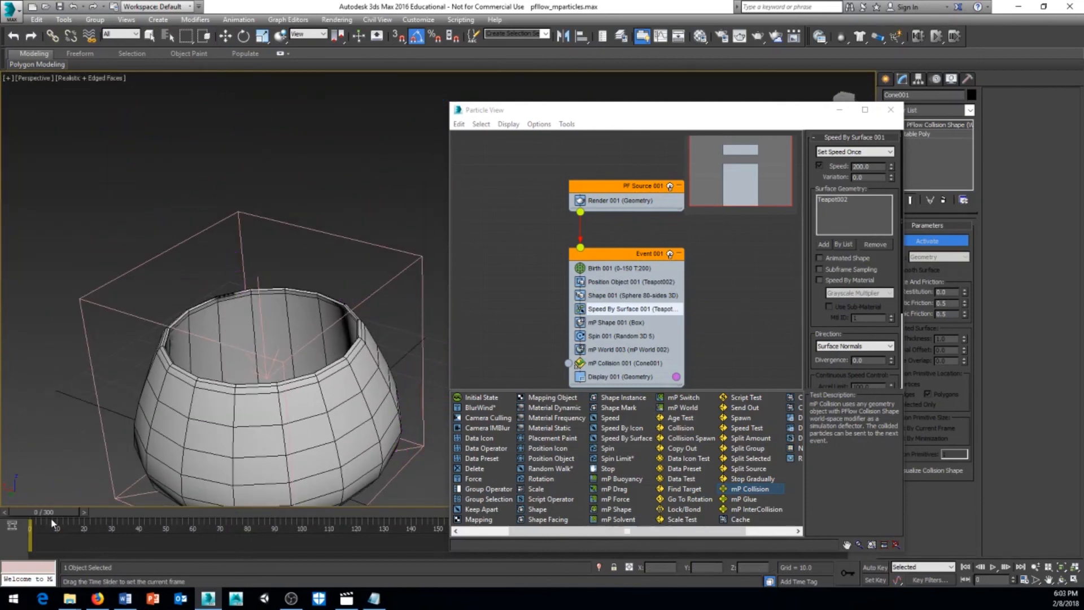
pyautogui.moveTo(55, 524); pyautogui.dragTo(198, 533)
pyautogui.press('w')
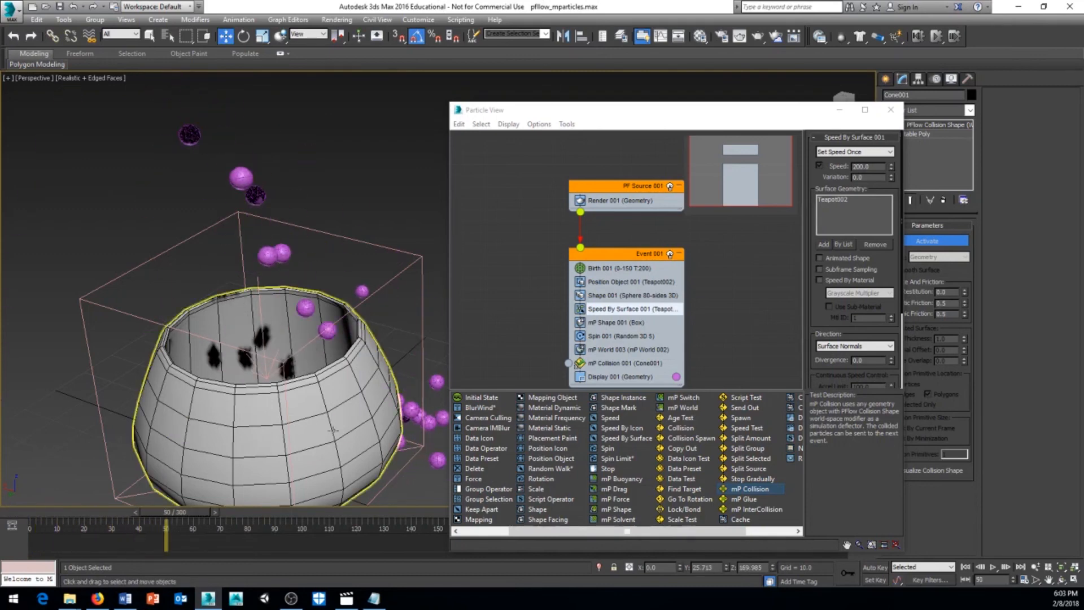
pyautogui.click(130, 512)
pyautogui.moveTo(26, 521); pyautogui.dragTo(13, 518)
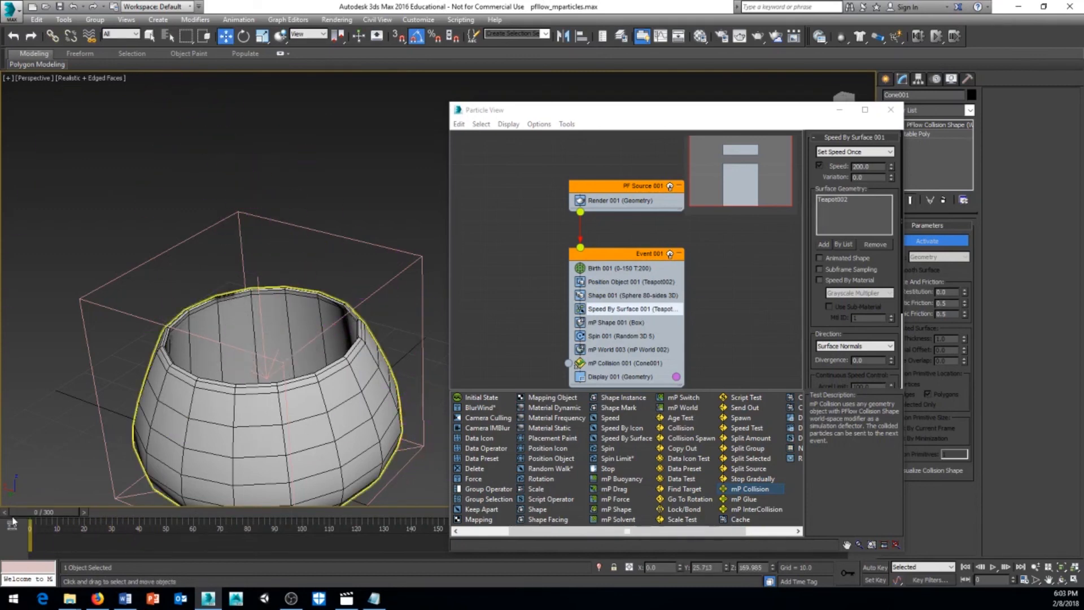
# Step: Select the bowl and apply an activated PFlow Collision Shape (WSM) modifier to it
pyautogui.moveTo(216, 418); pyautogui.dragTo(233, 382, button='middle')
pyautogui.scroll(-5, 233, 381)
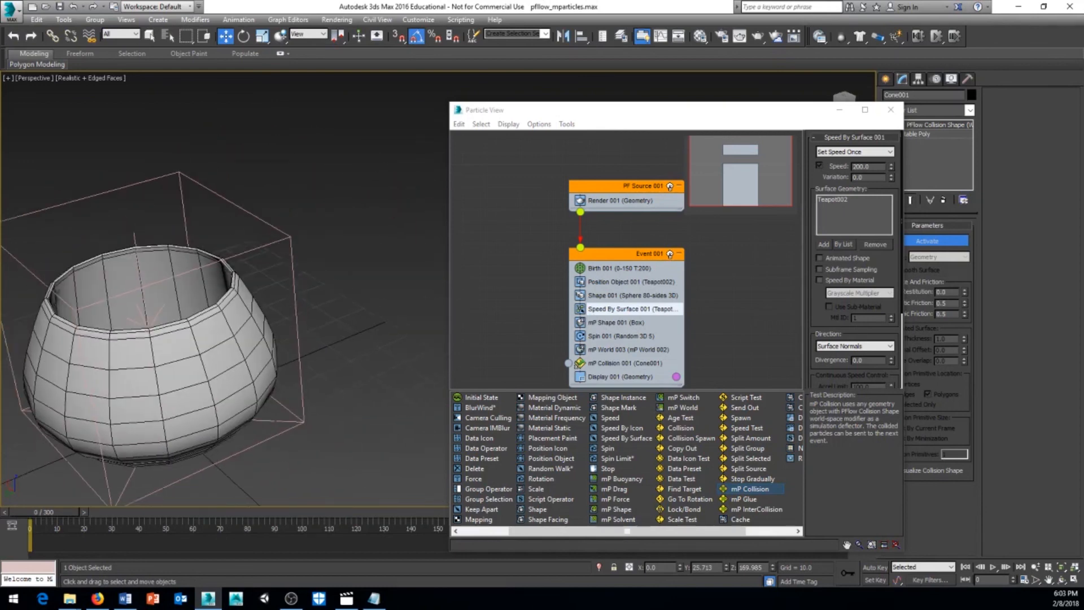
pyautogui.moveTo(298, 386); pyautogui.dragTo(300, 385, button='middle')
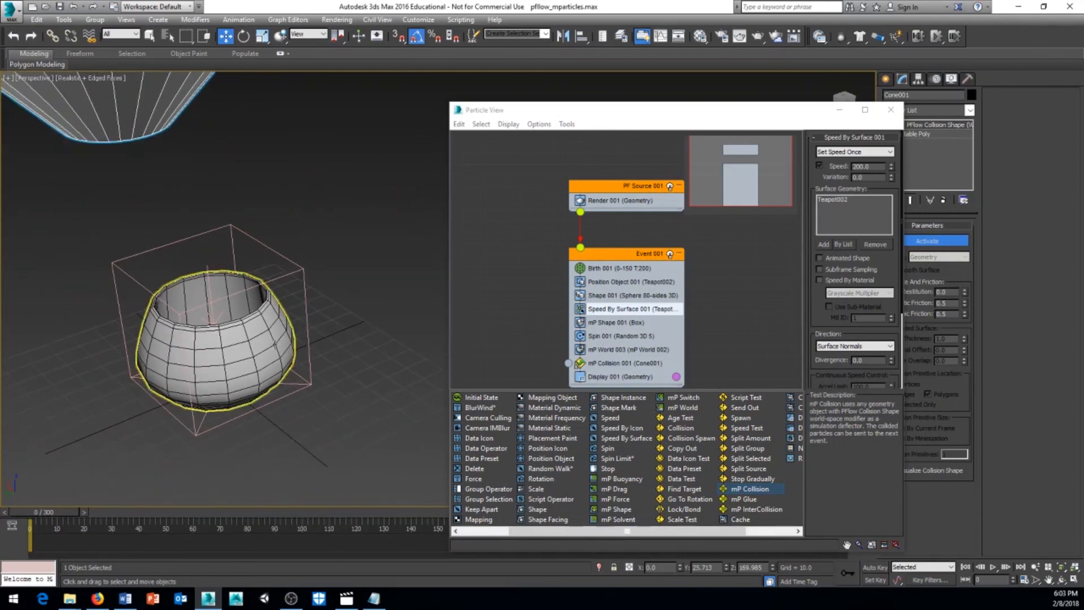
pyautogui.click(278, 336)
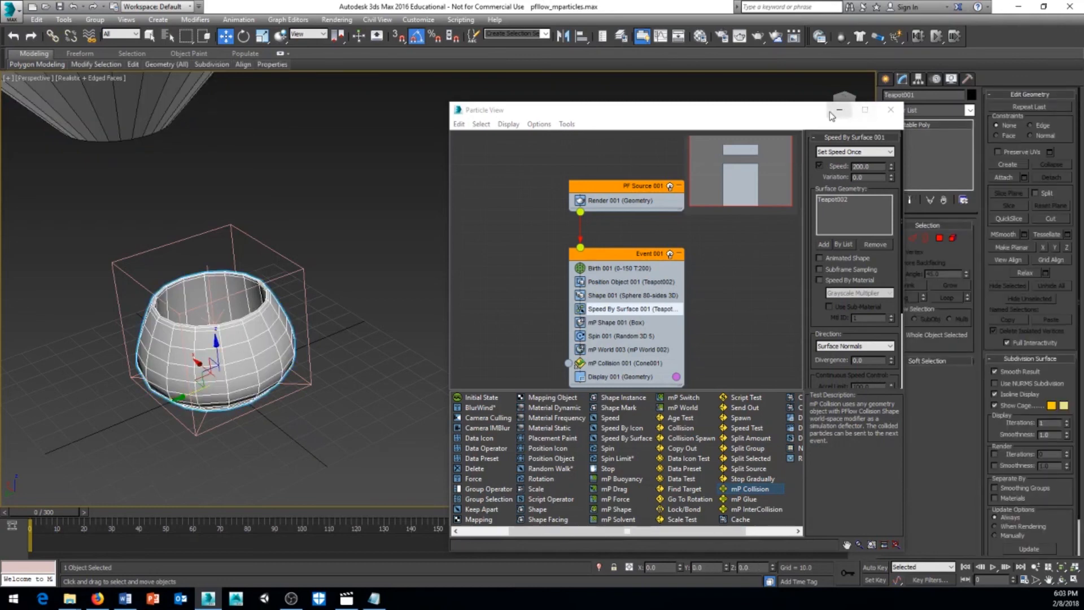
pyautogui.click(891, 109)
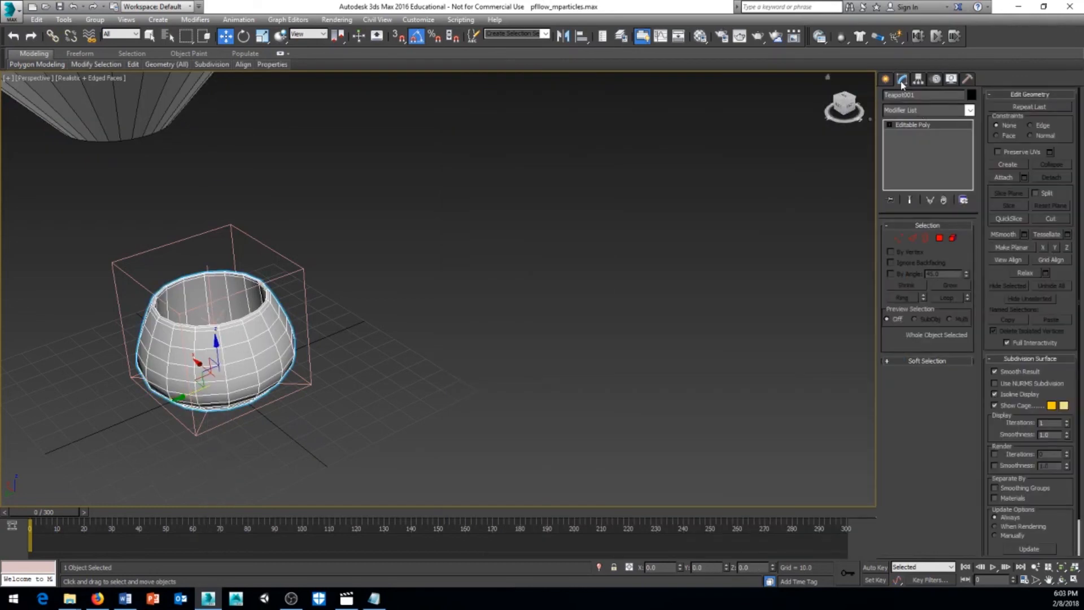
pyautogui.click(969, 110)
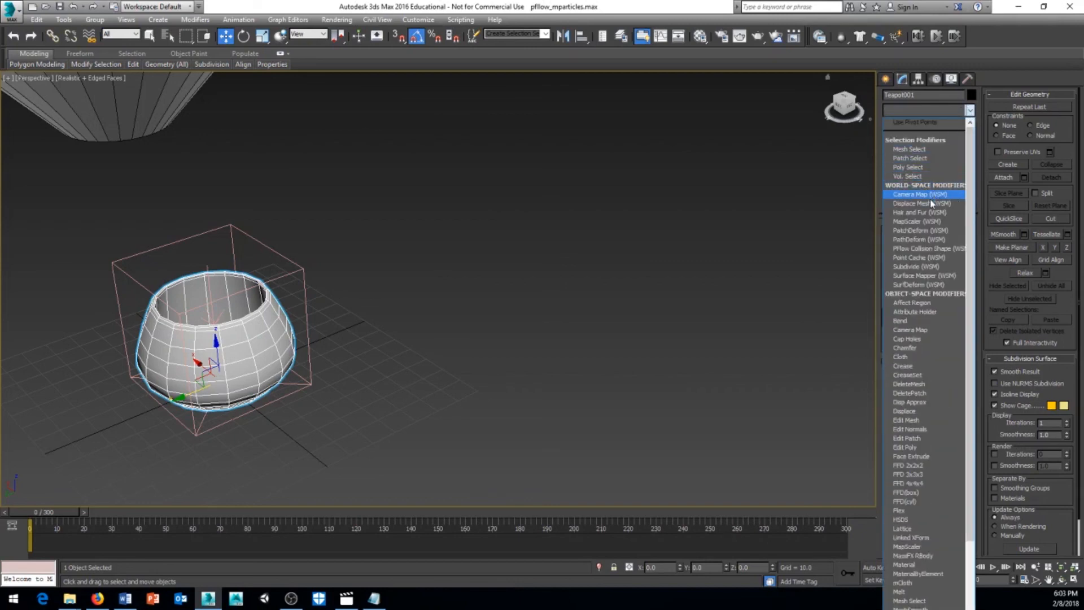
pyautogui.click(918, 248)
pyautogui.click(920, 241)
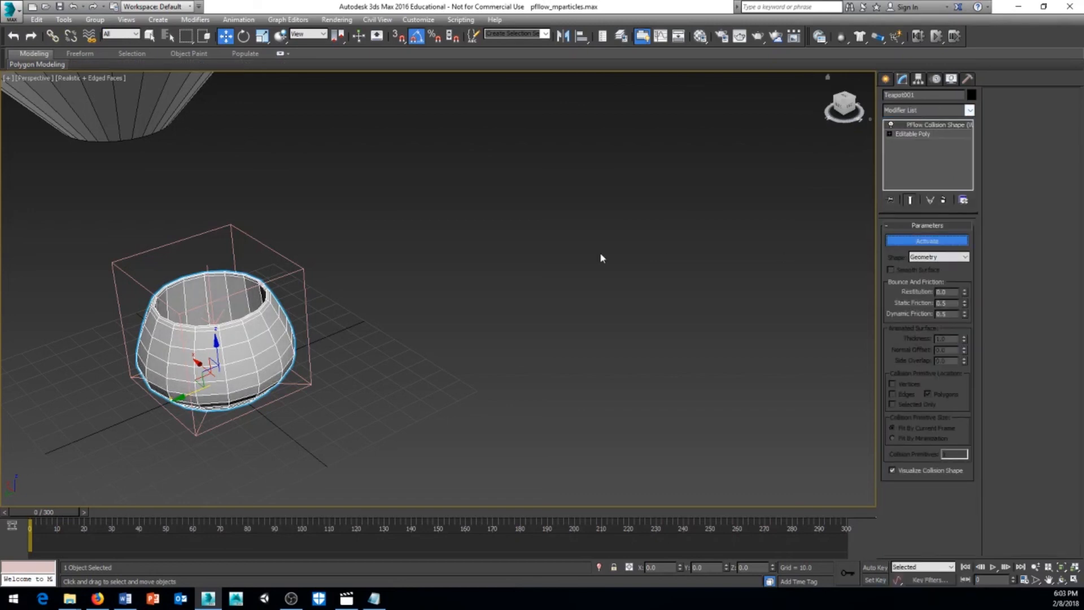
# Step: Reopen Particle View from the PF Source and add the bowl as a deflector in the mP Collision 001 test
pyautogui.moveTo(600, 256); pyautogui.dragTo(616, 272, button='middle')
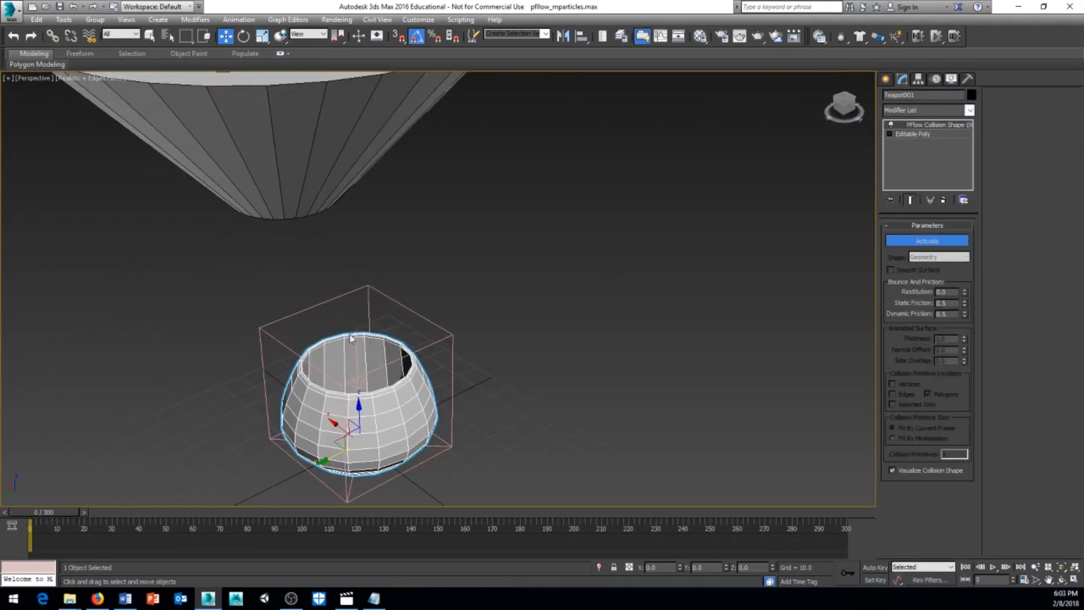
pyautogui.keyDown('alt'); pyautogui.moveTo(350, 338); pyautogui.dragTo(372, 256, button='middle'); pyautogui.keyUp('alt')
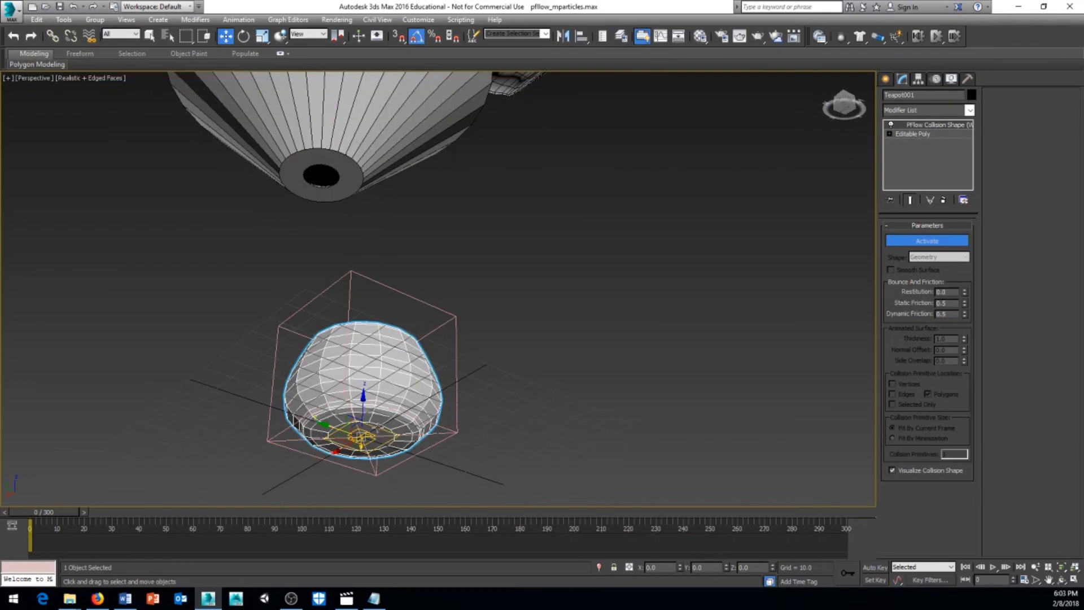
pyautogui.click(361, 436)
pyautogui.click(926, 254)
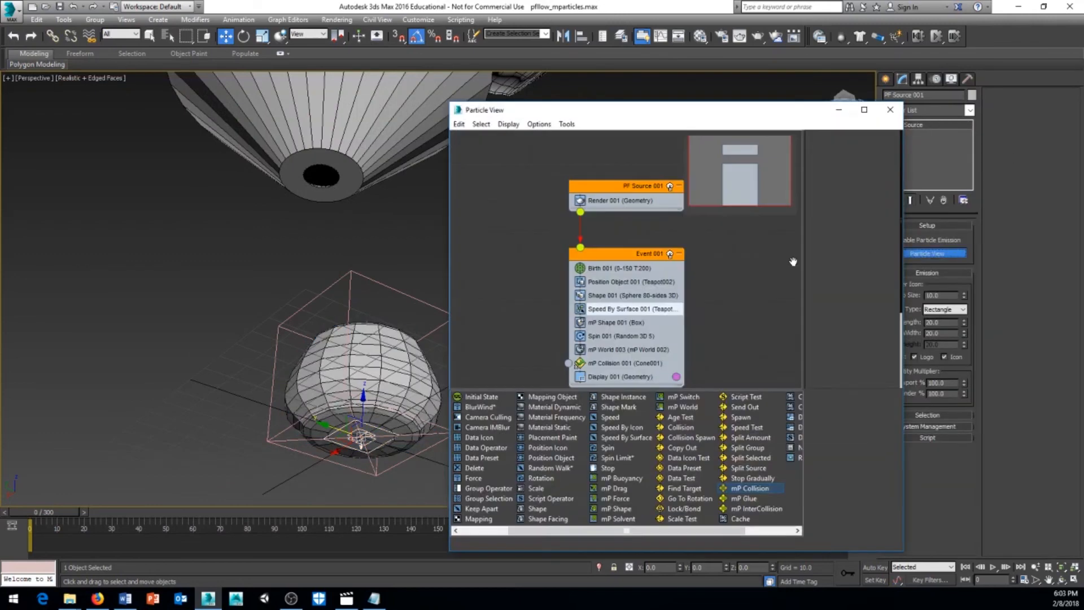
pyautogui.click(619, 312)
pyautogui.click(614, 363)
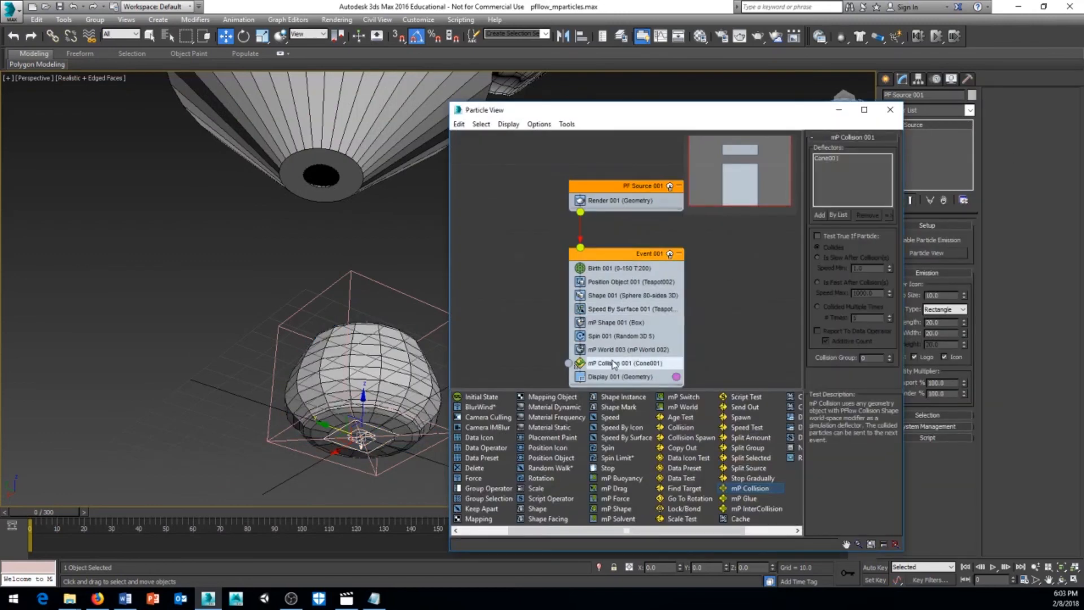
pyautogui.click(819, 216)
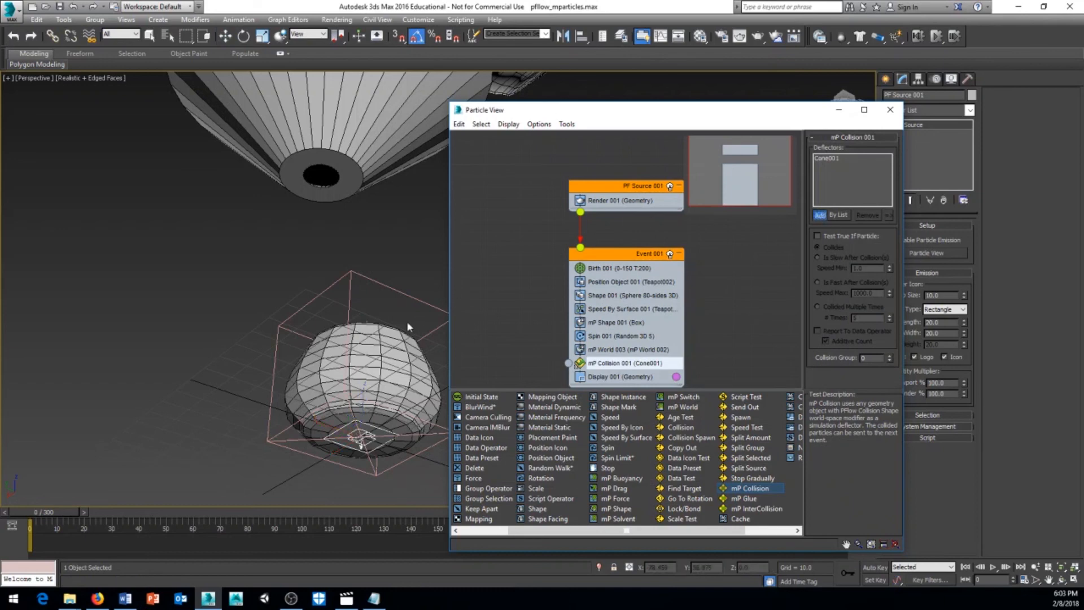
pyautogui.click(392, 359)
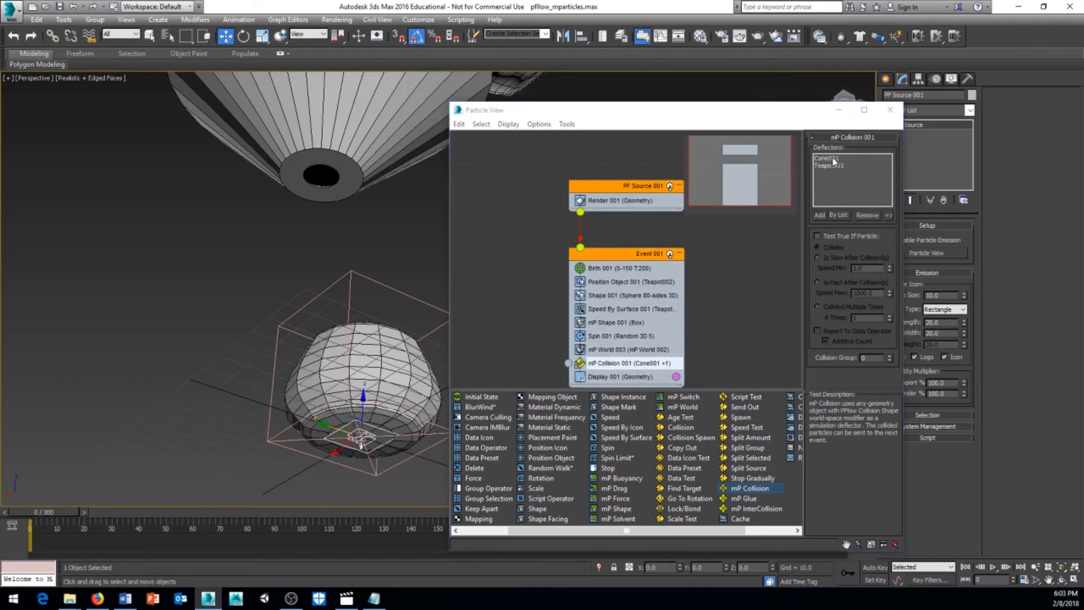
# Step: Scrub the timeline to frames 122 and 183 and examine from close up how the particles collect in the bowl
pyautogui.keyDown('alt'); pyautogui.moveTo(409, 201); pyautogui.dragTo(372, 242, button='middle'); pyautogui.keyUp('alt')
pyautogui.moveTo(404, 288); pyautogui.dragTo(406, 408, button='middle')
pyautogui.moveTo(128, 510); pyautogui.dragTo(69, 514, button='middle')
pyautogui.moveTo(87, 512); pyautogui.dragTo(405, 528)
pyautogui.press('w')
pyautogui.keyDown('alt'); pyautogui.moveTo(374, 428); pyautogui.dragTo(367, 421, button='middle'); pyautogui.keyUp('alt')
pyautogui.scroll(3, 367, 421)
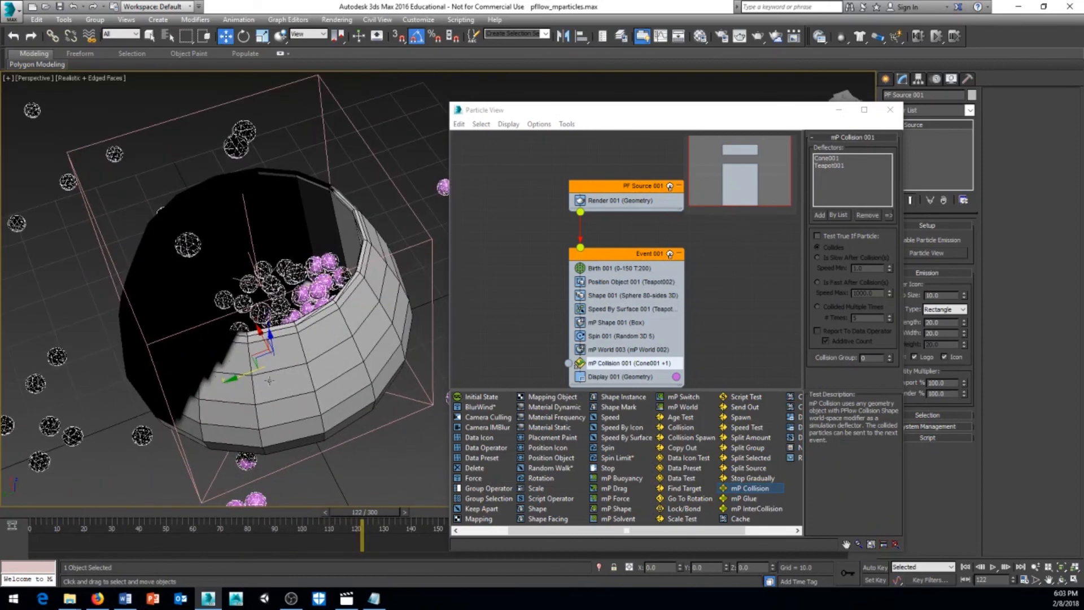
pyautogui.keyDown('alt'); pyautogui.moveTo(270, 381); pyautogui.dragTo(295, 376, button='middle'); pyautogui.keyUp('alt')
pyautogui.moveTo(374, 520); pyautogui.dragTo(508, 532)
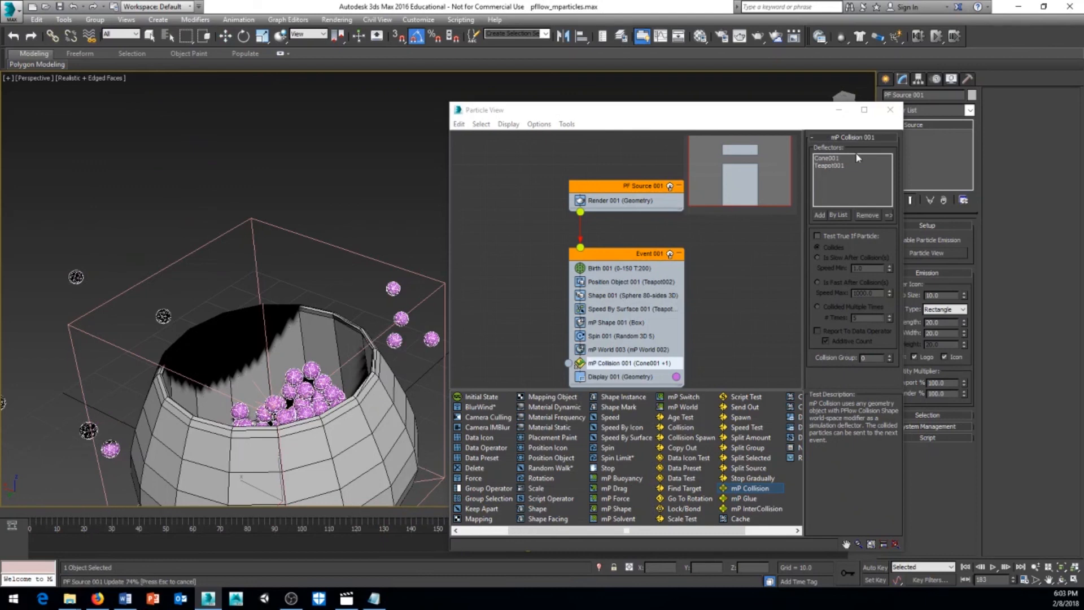
# Step: Close Particle View, return to frame 0 and preview the pour with the teapot, funnel and bowl all in view
pyautogui.click(891, 110)
pyautogui.moveTo(384, 325); pyautogui.dragTo(514, 342, button='middle')
pyautogui.scroll(-5, 508, 311)
pyautogui.scroll(-8, 566, 347)
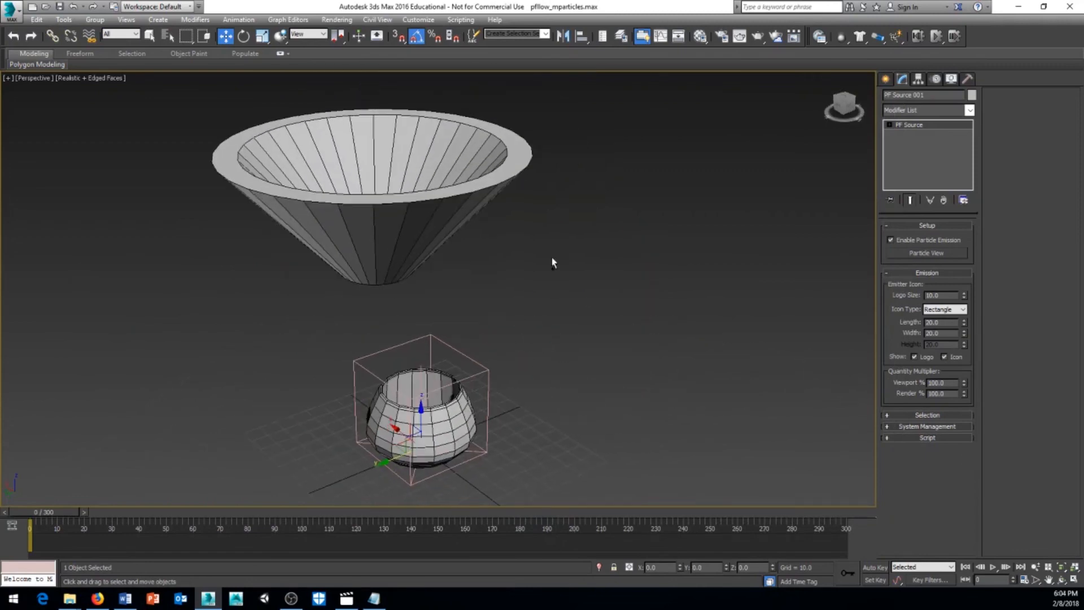
pyautogui.moveTo(619, 255); pyautogui.dragTo(507, 326, button='middle')
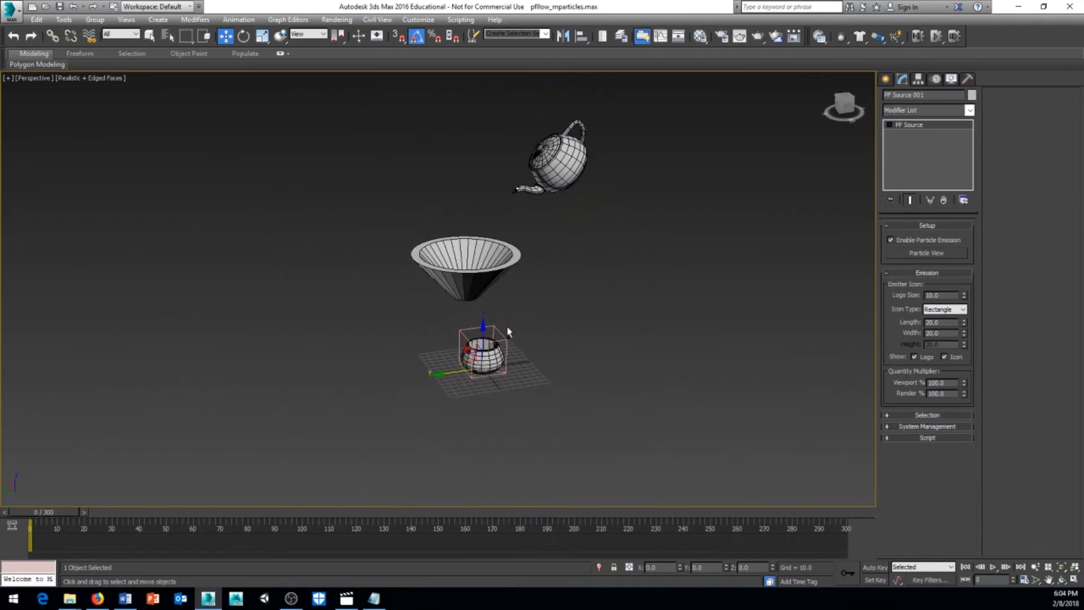
pyautogui.scroll(5, 507, 326)
pyautogui.scroll(-3, 508, 317)
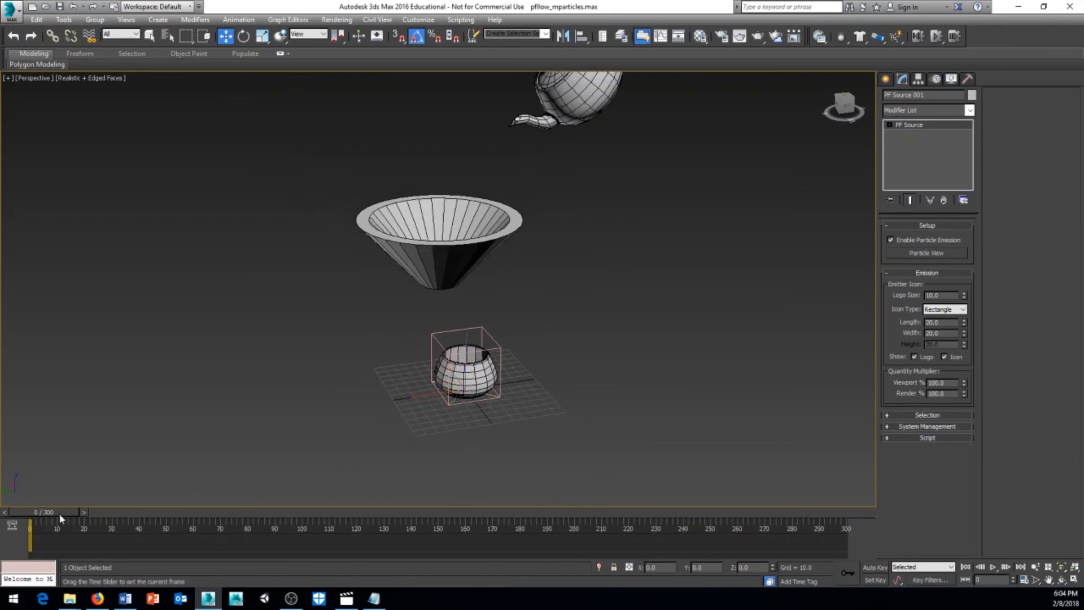
pyautogui.moveTo(64, 512); pyautogui.dragTo(278, 528)
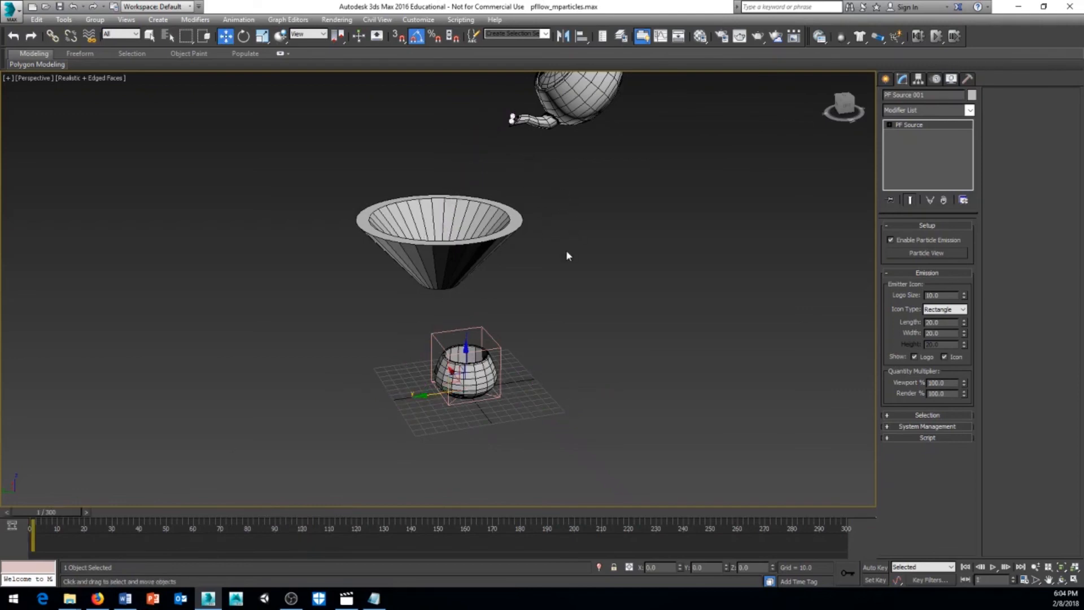
pyautogui.moveTo(566, 250); pyautogui.dragTo(509, 279, button='middle')
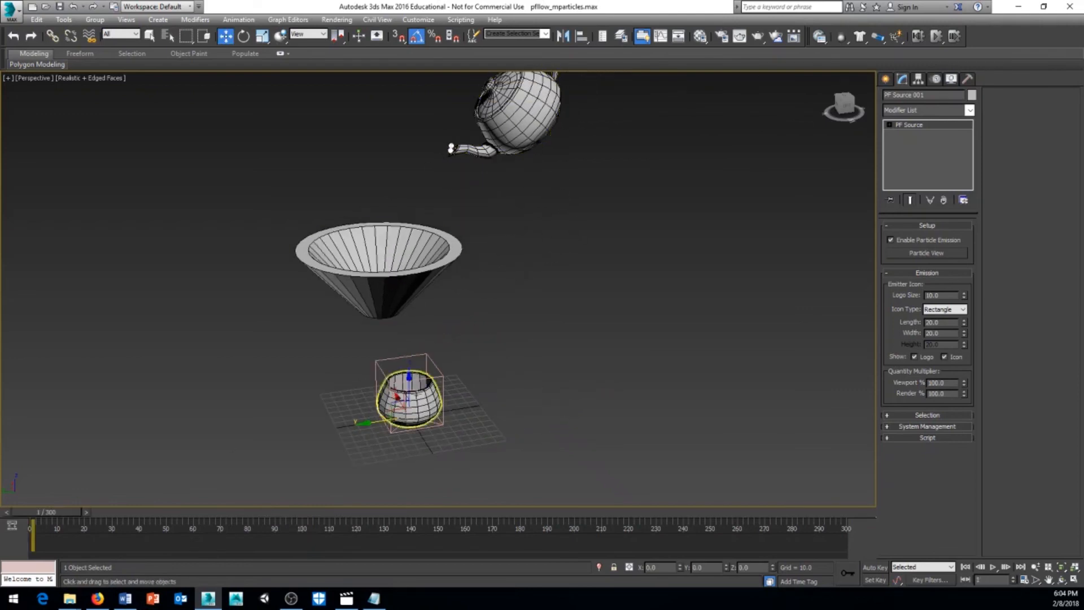
pyautogui.keyDown('alt'); pyautogui.moveTo(506, 374); pyautogui.dragTo(491, 327, button='middle'); pyautogui.keyUp('alt')
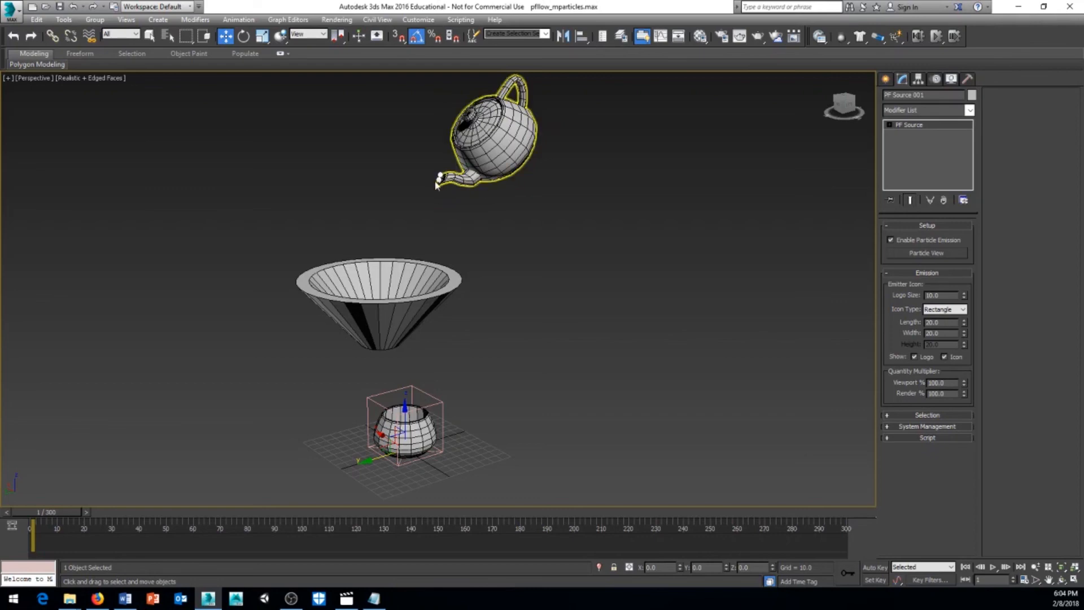
pyautogui.keyDown('alt'); pyautogui.moveTo(513, 304); pyautogui.dragTo(496, 311, button='middle'); pyautogui.keyUp('alt')
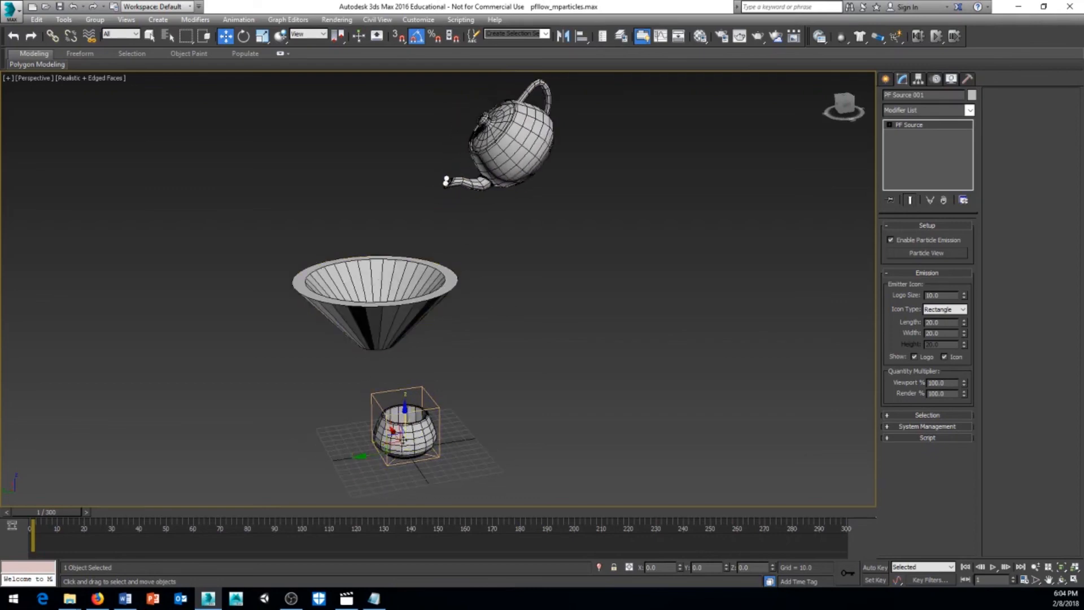
pyautogui.keyDown('alt'); pyautogui.moveTo(482, 414); pyautogui.dragTo(499, 395, button='middle'); pyautogui.keyUp('alt')
pyautogui.moveTo(507, 351)
pyautogui.keyDown('alt'); pyautogui.mouseDown(button='middle')
pyautogui.moveTo(516, 295)
pyautogui.moveTo(530, 362)
pyautogui.moveTo(505, 367)
pyautogui.mouseUp(button='middle'); pyautogui.keyUp('alt')
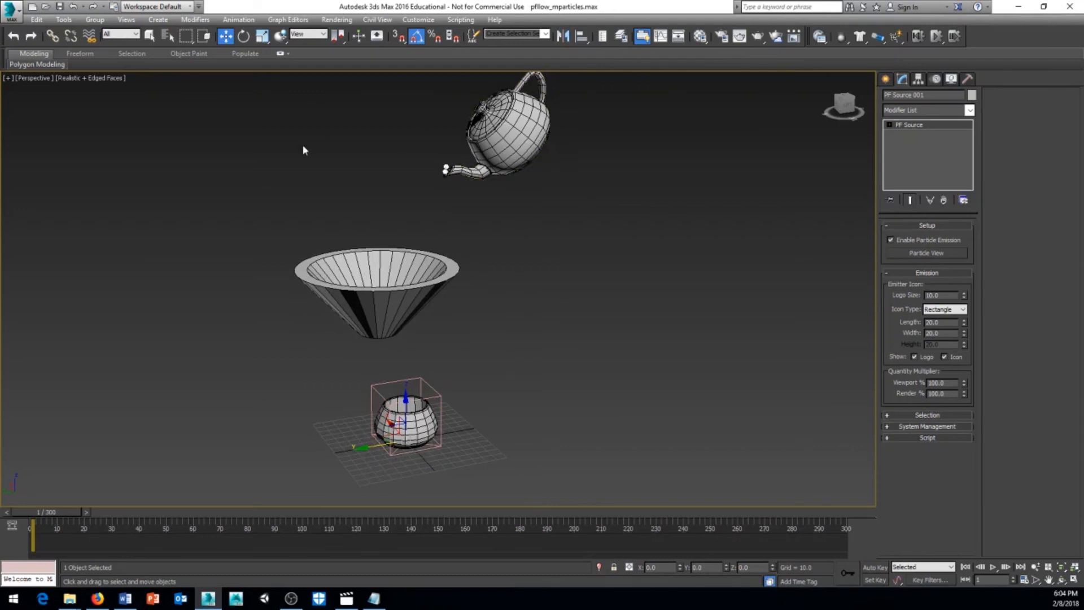